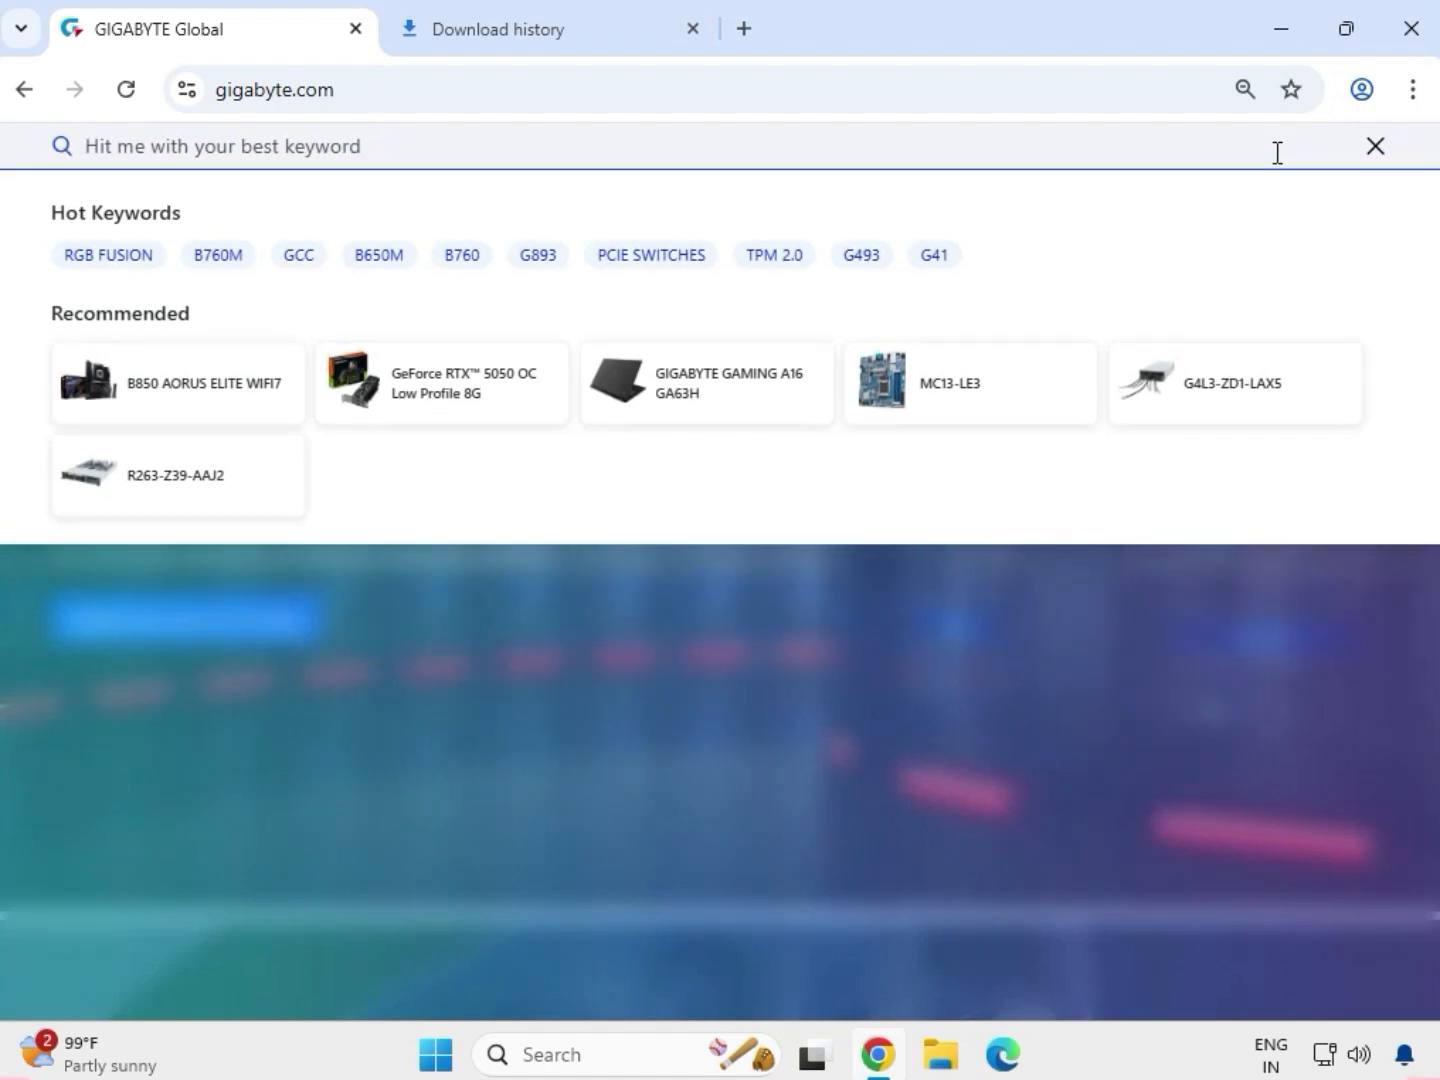
Search the GIGABYTE site for "B450M H" and filter the results to products only
text(B450)
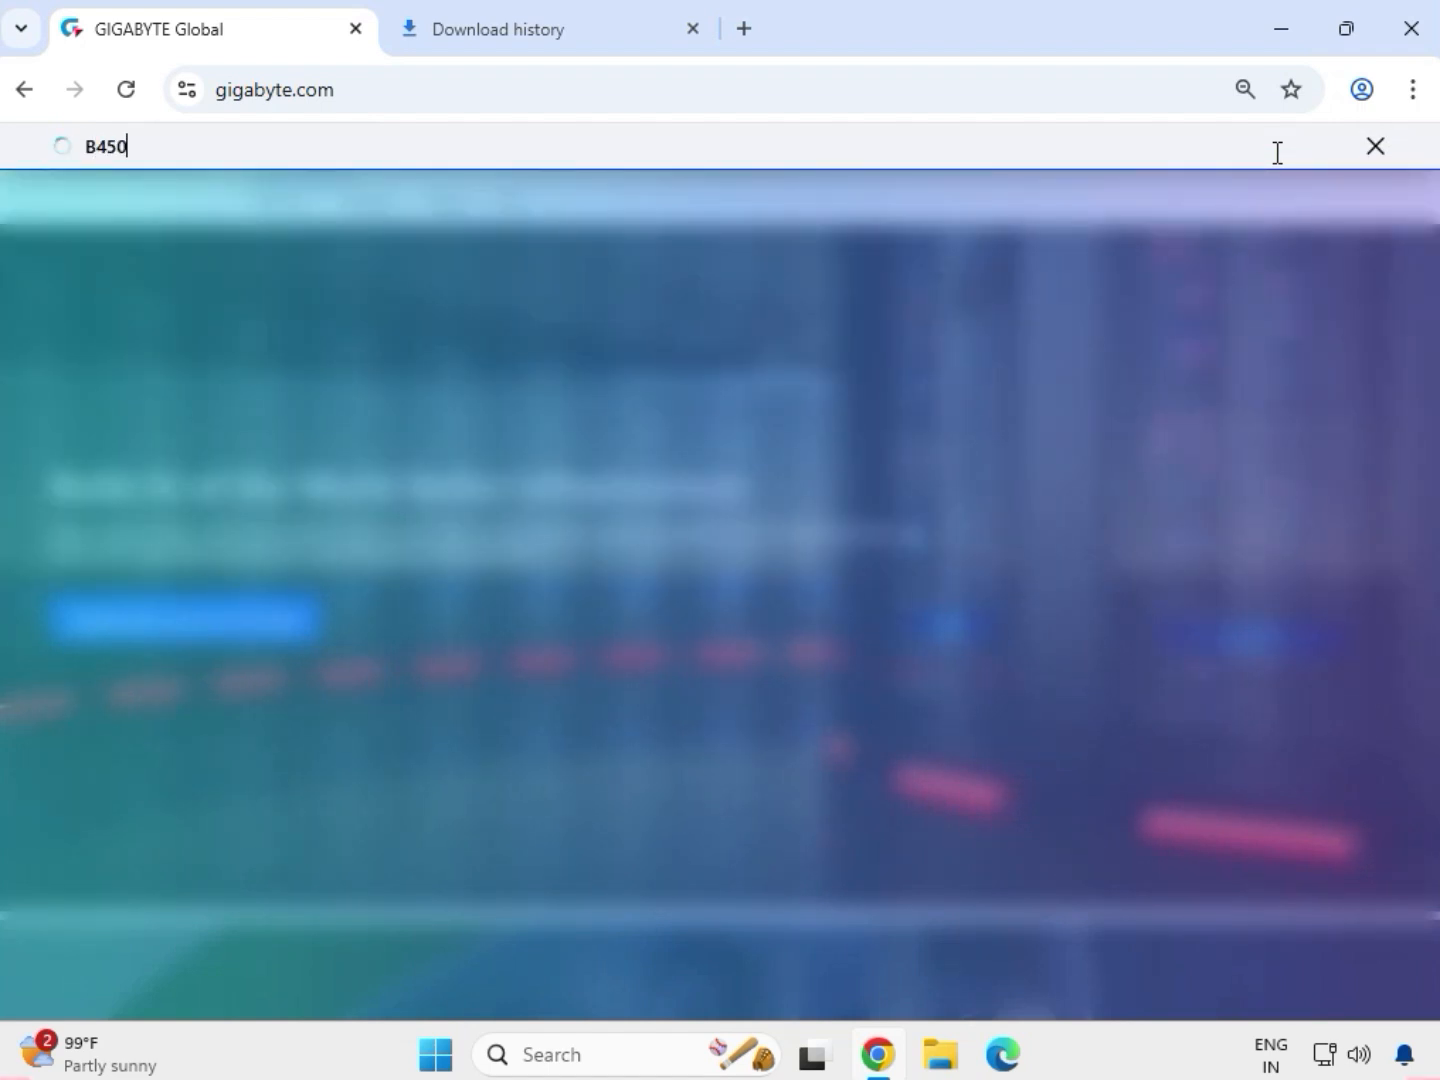
text(M H)
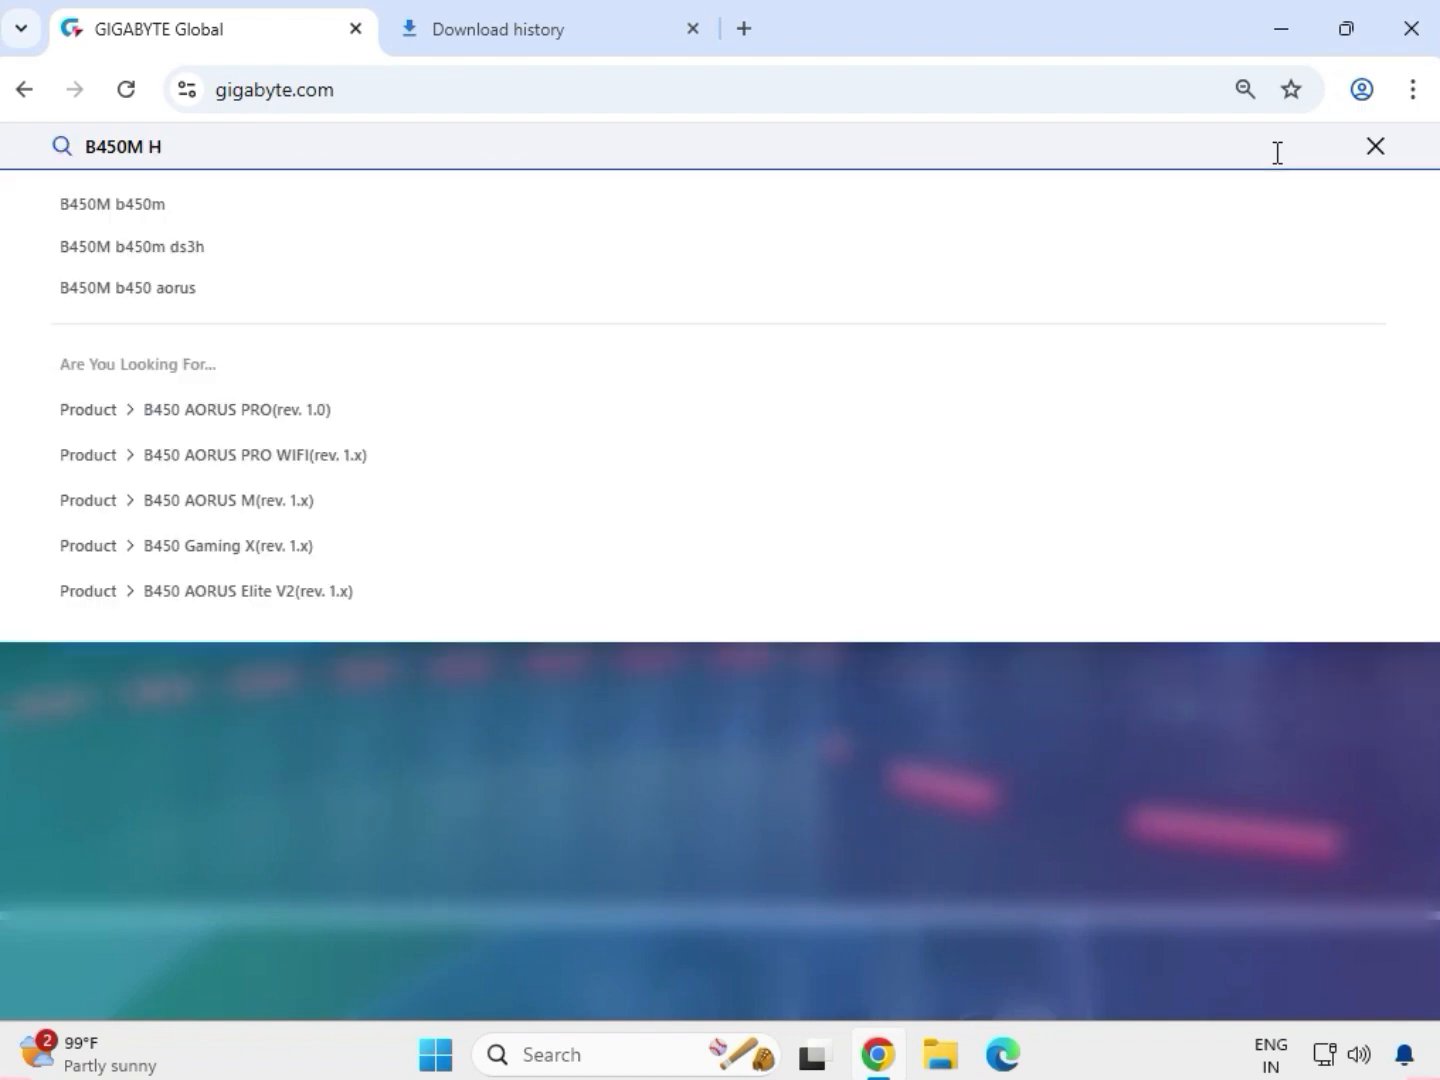
key(Return)
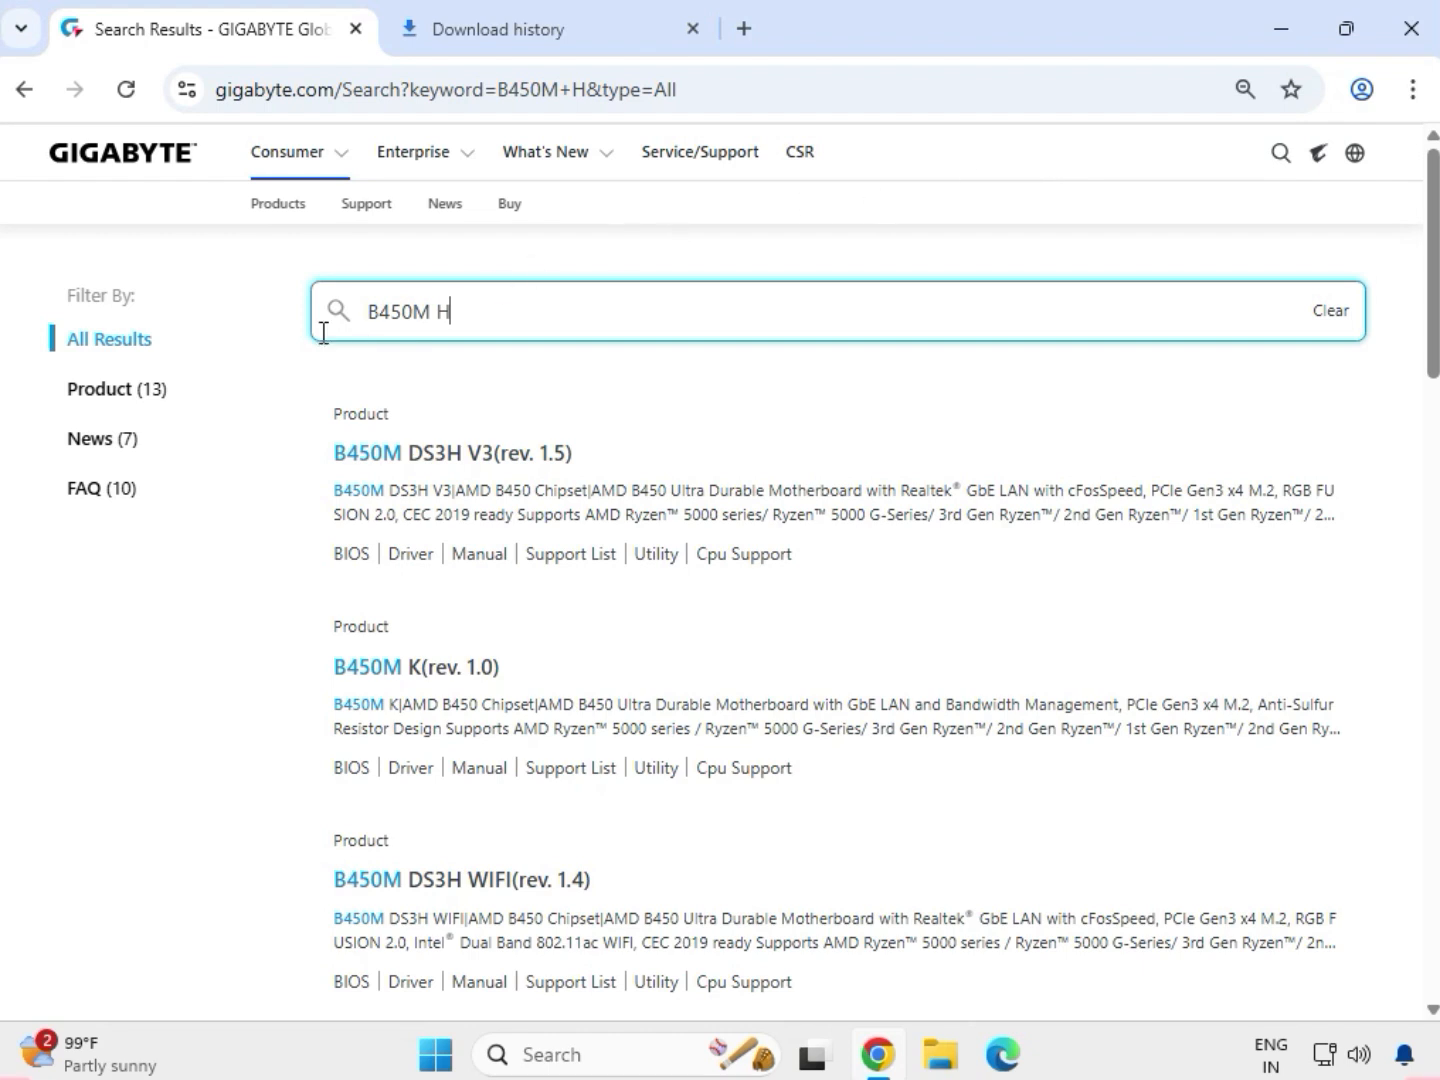
click(160, 399)
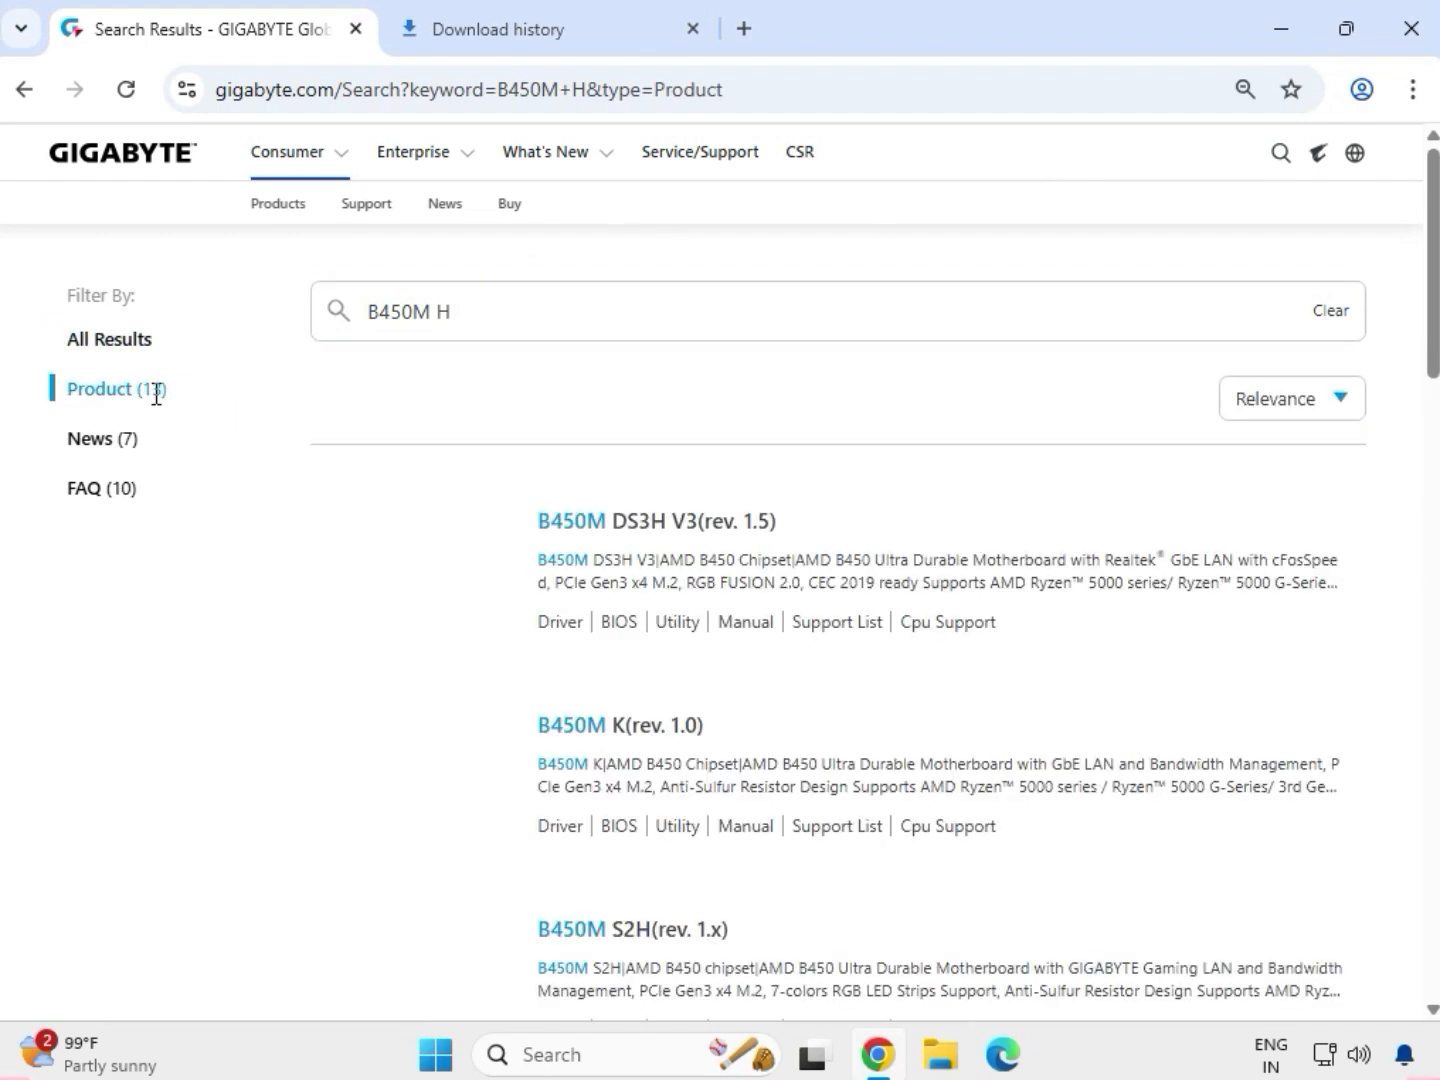
Find B450M H (rev. 1.x) in the product results and open its product page
scroll(759, 655, down, 4)
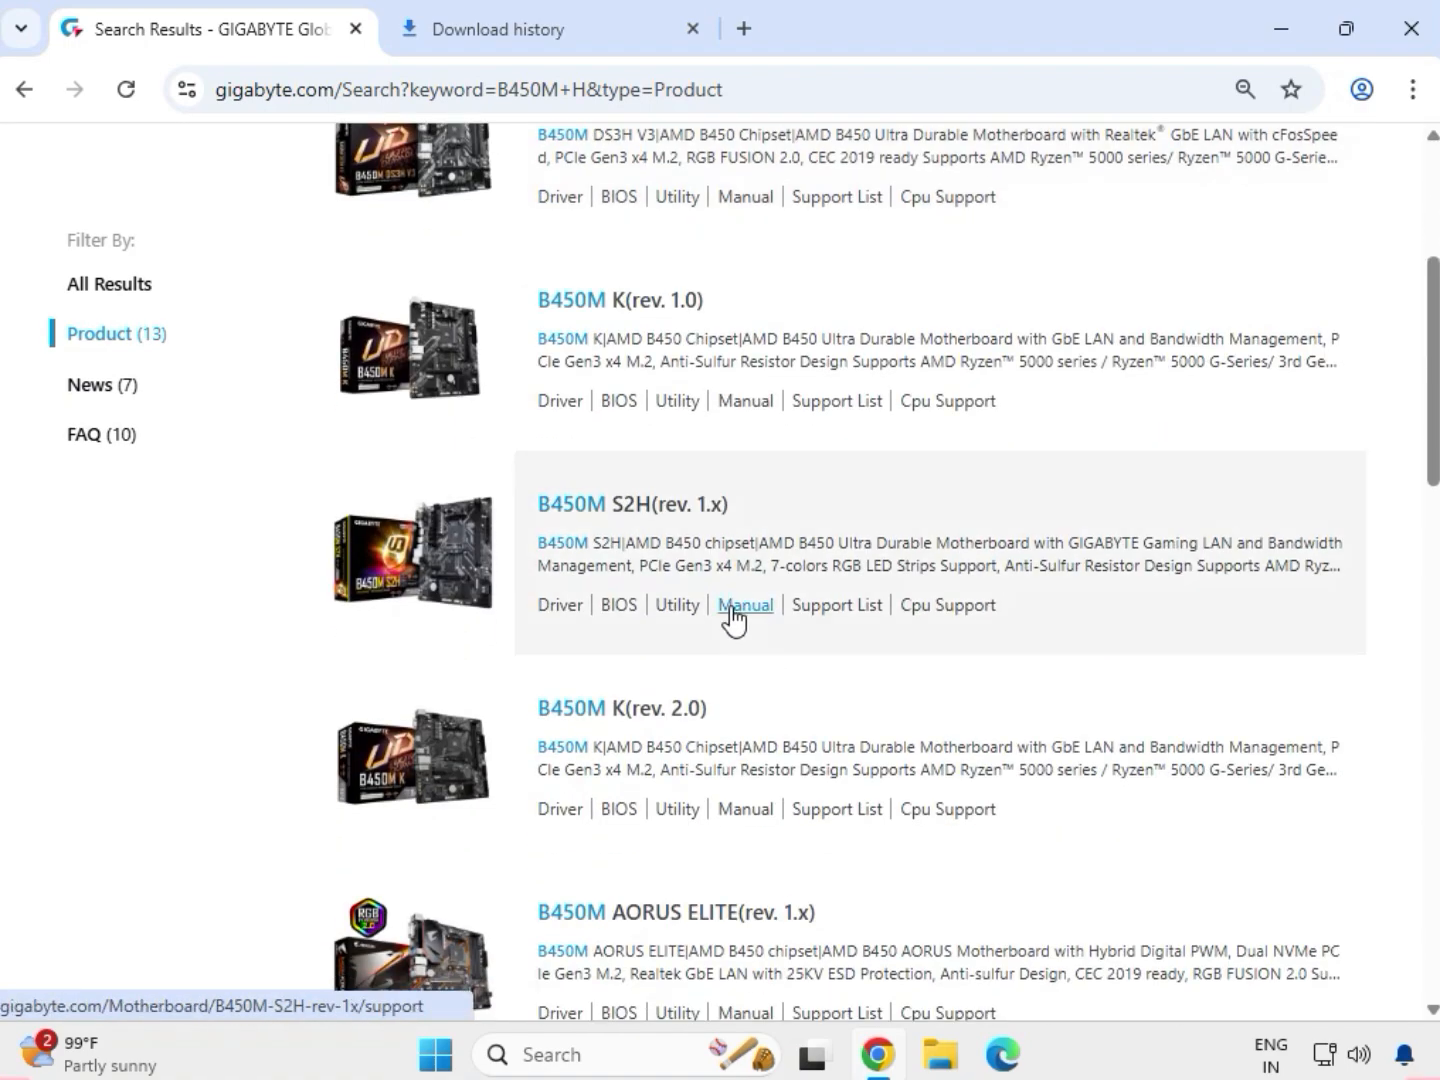
scroll(721, 685, down, 7)
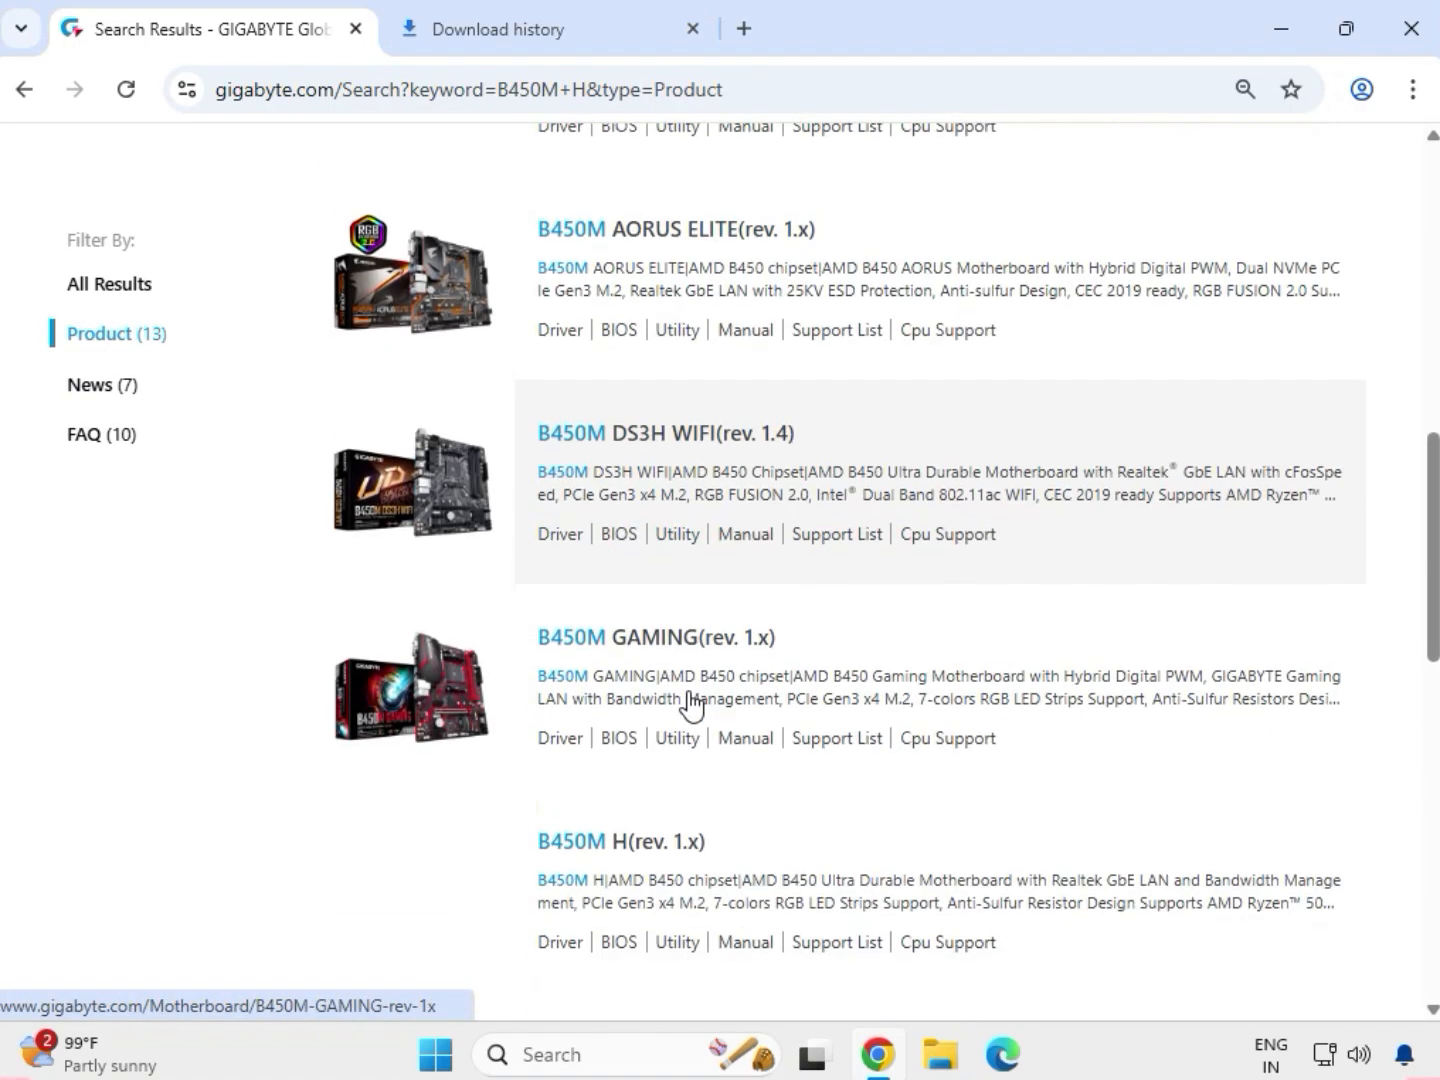
scroll(690, 699, down, 2)
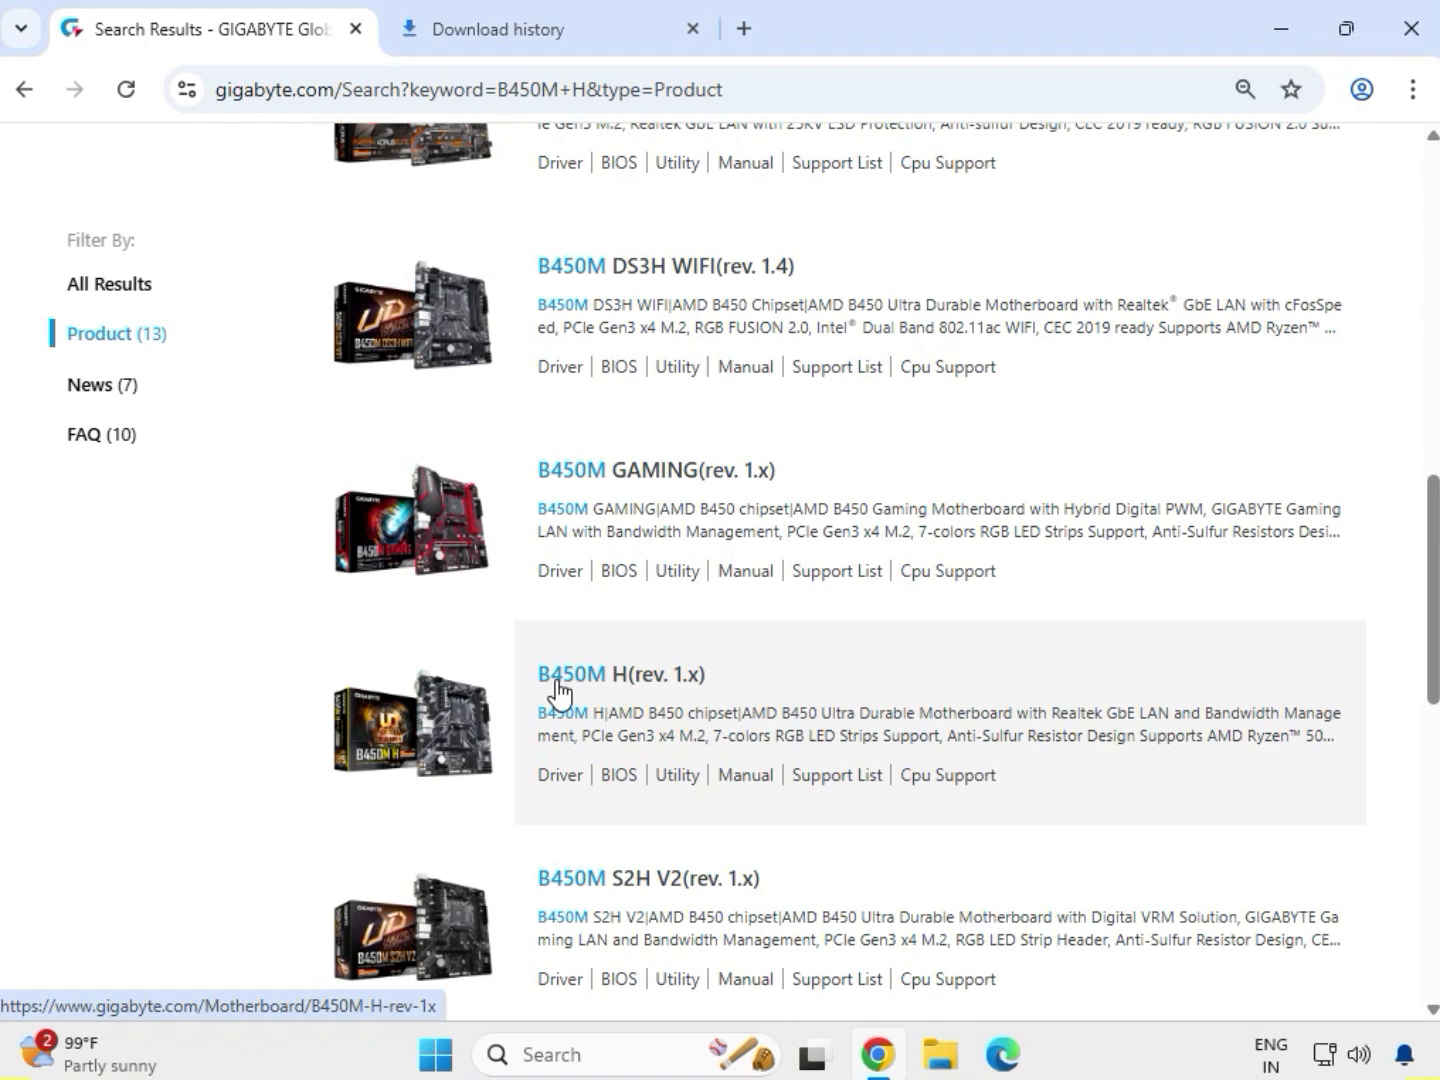
click(629, 688)
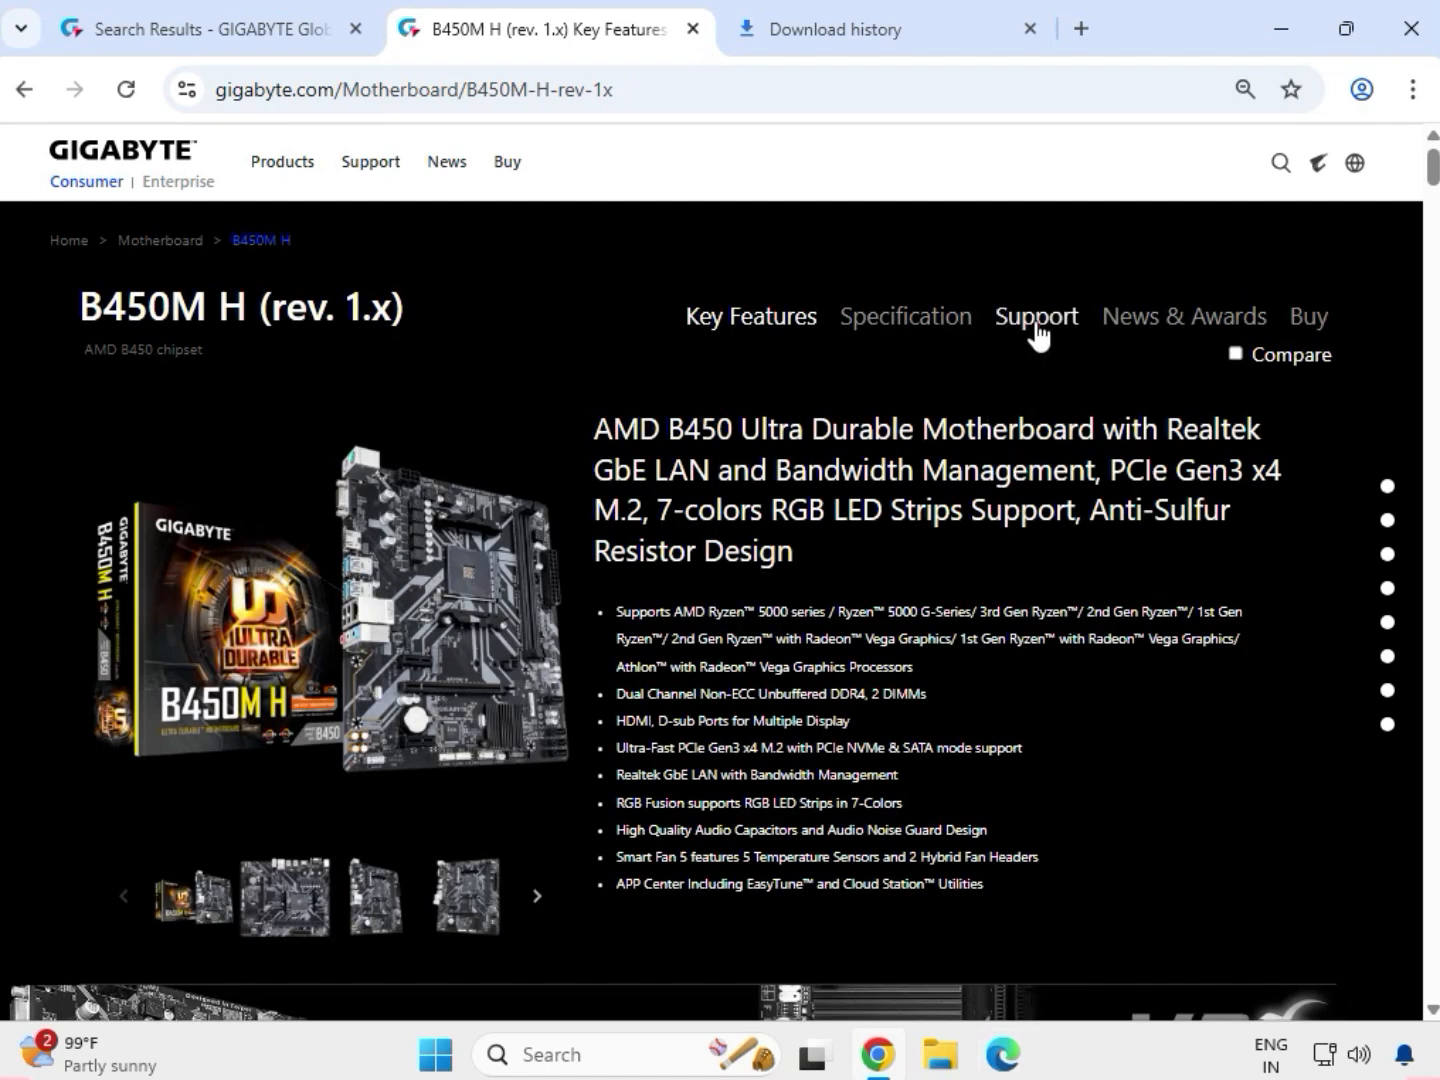
Open the motherboard's support downloads and set the driver OS to Windows 11 64bit
click(1035, 321)
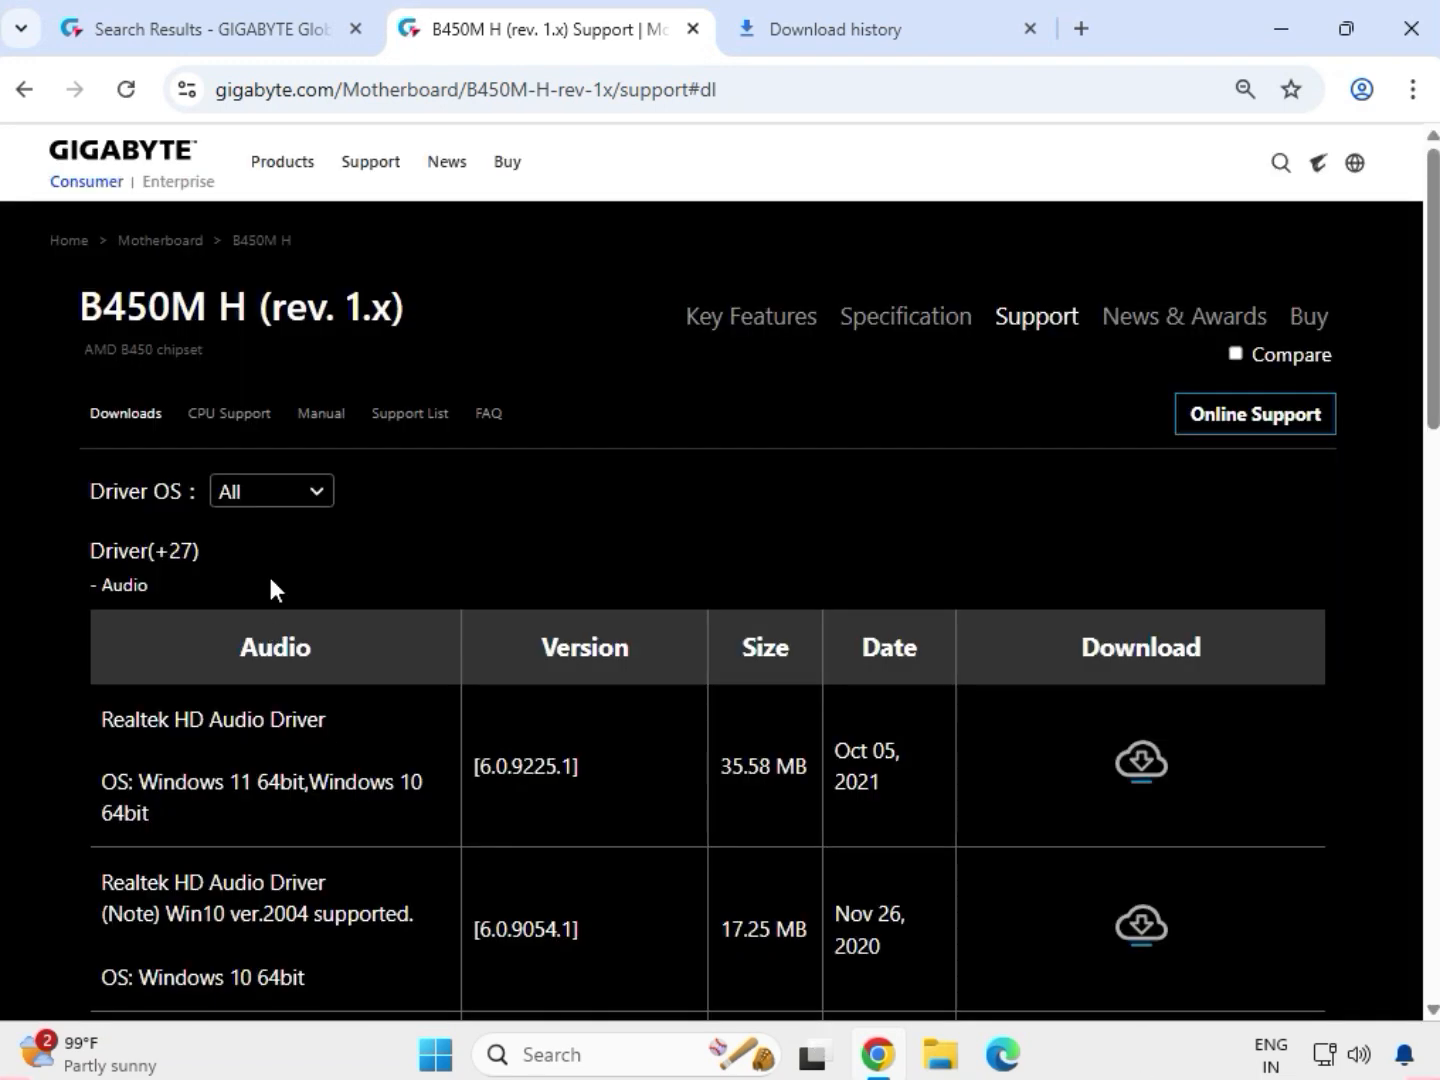
click(317, 495)
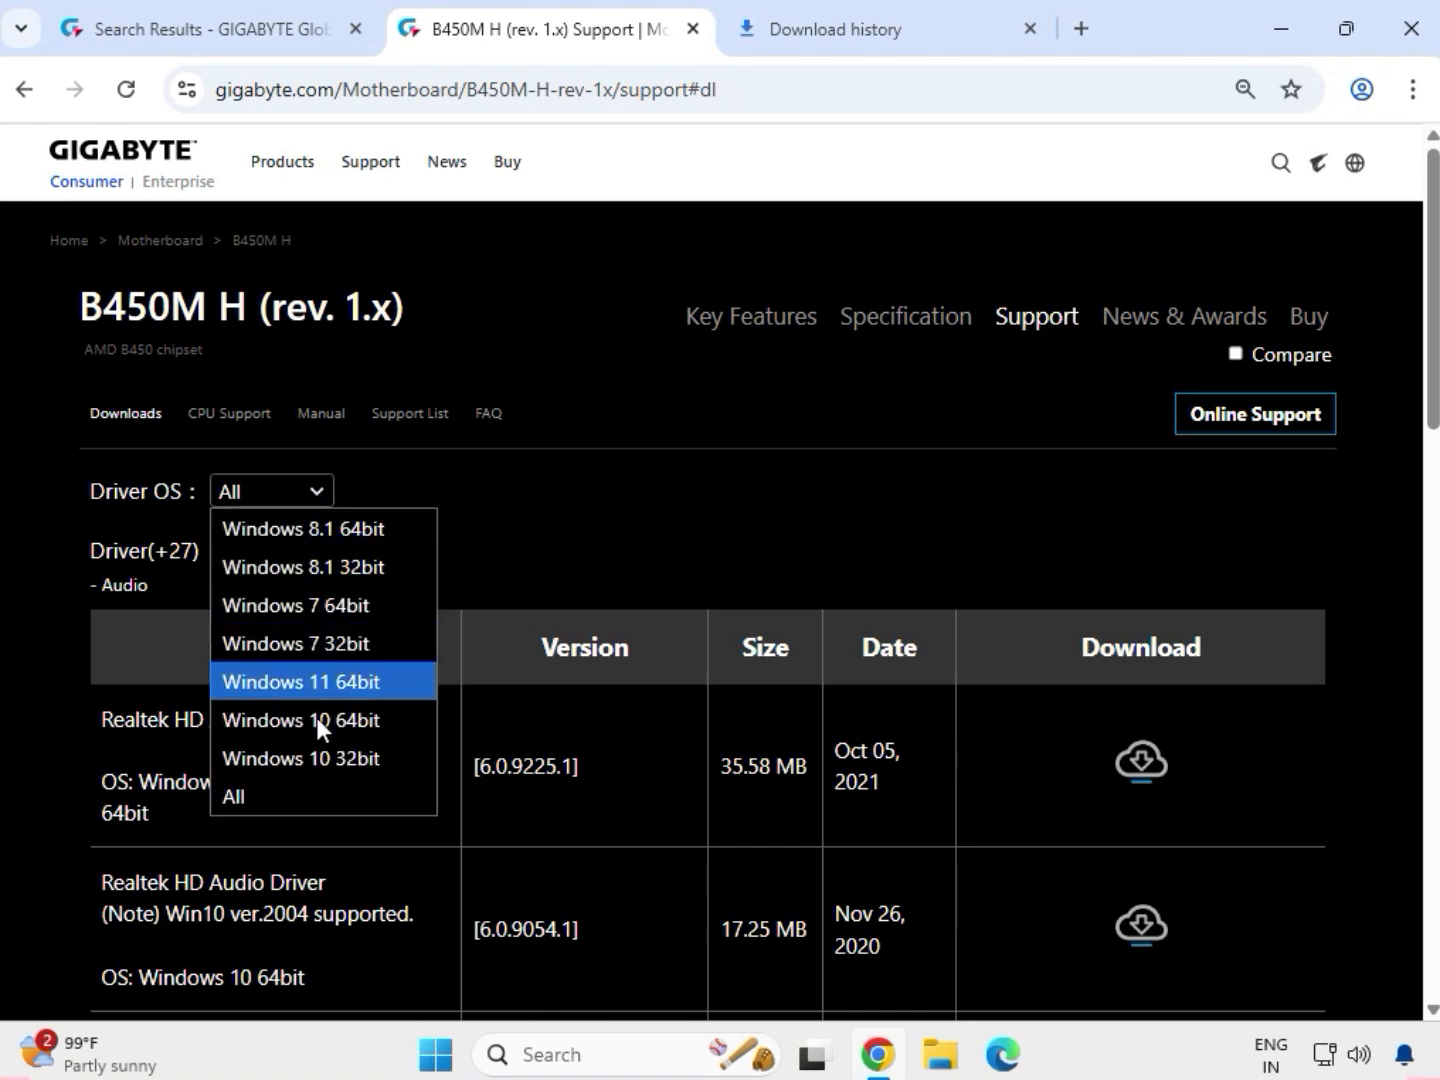
click(306, 684)
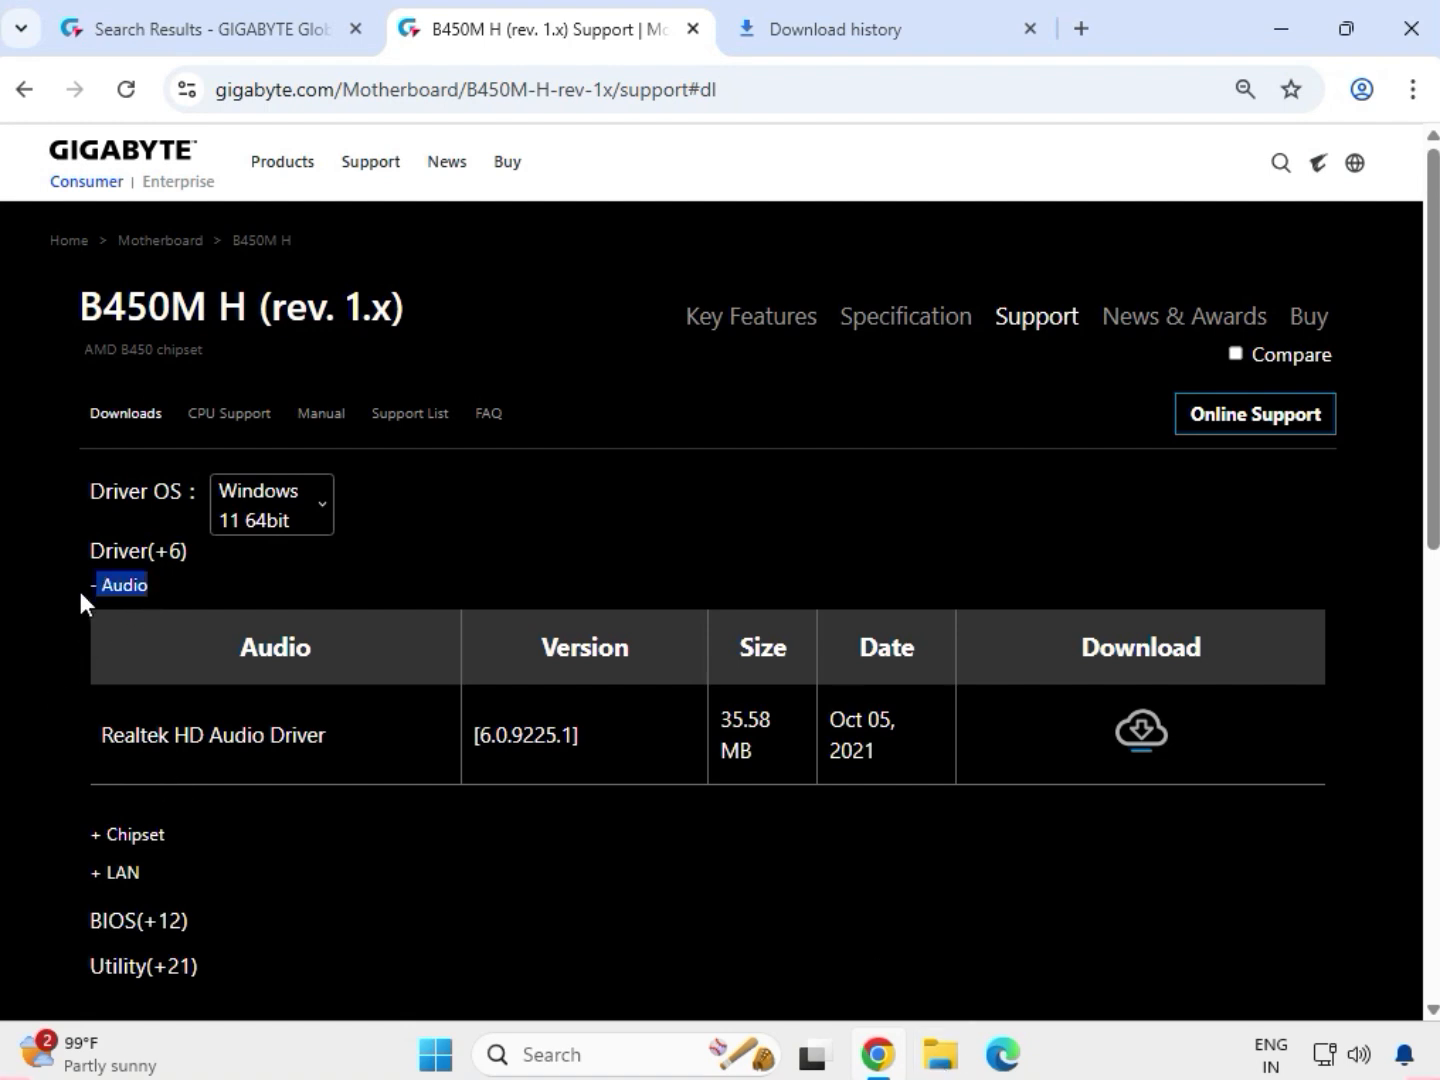
Download the Realtek HD Audio Driver, version 6.0.9225.1
drag(93, 727, 1138, 748)
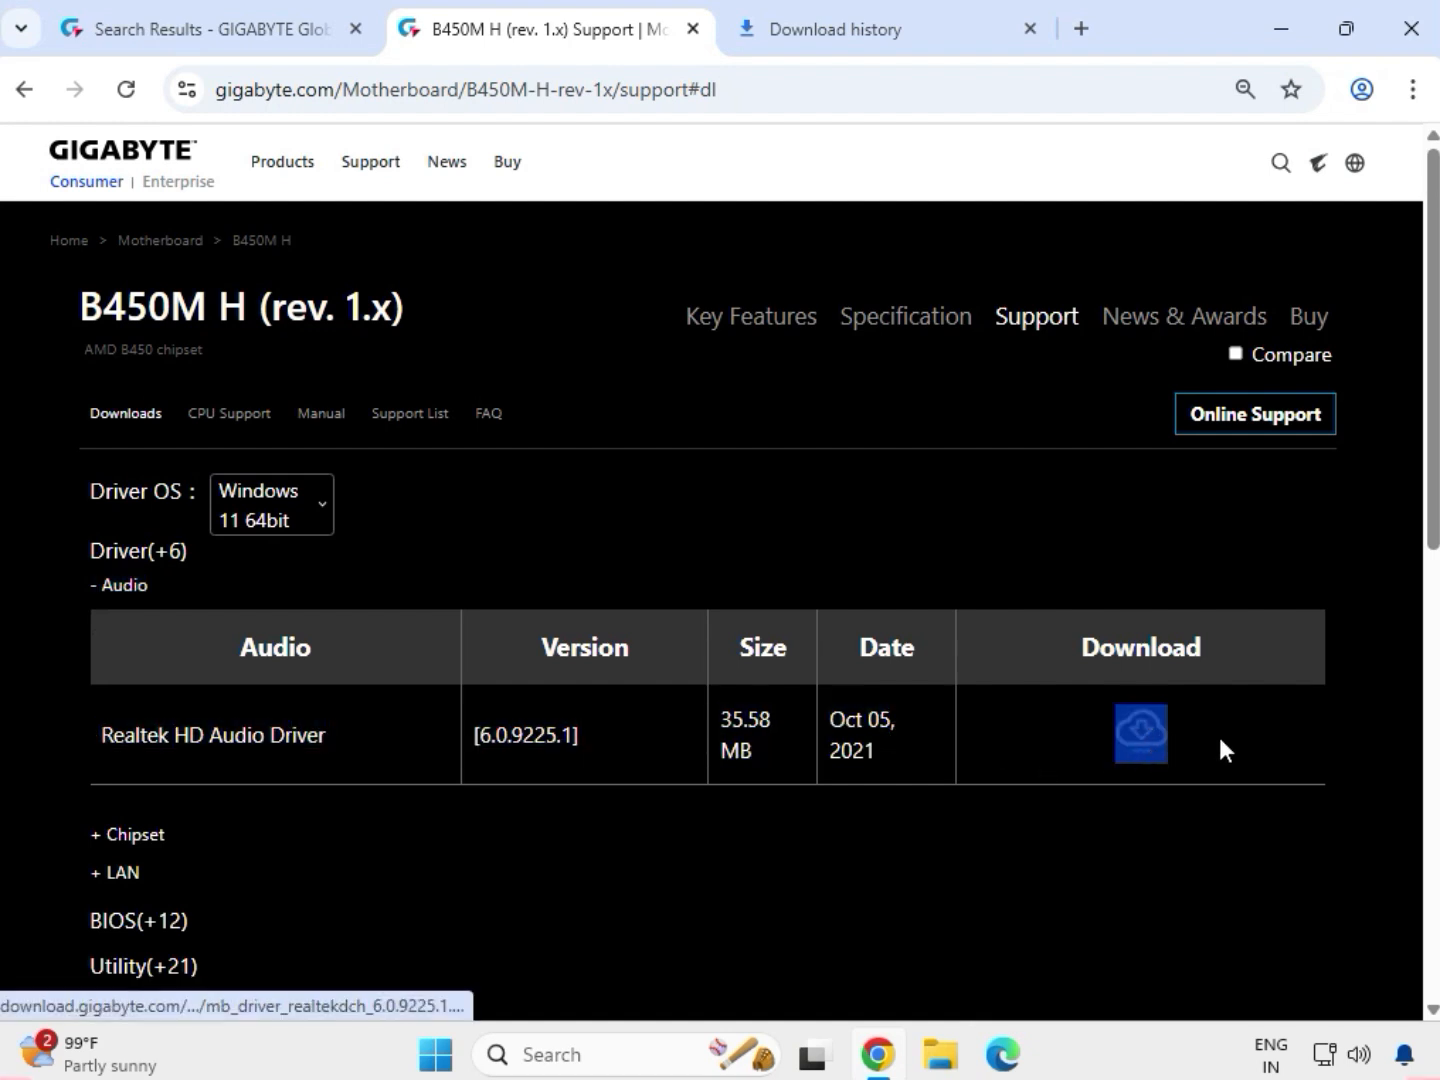
click(1145, 730)
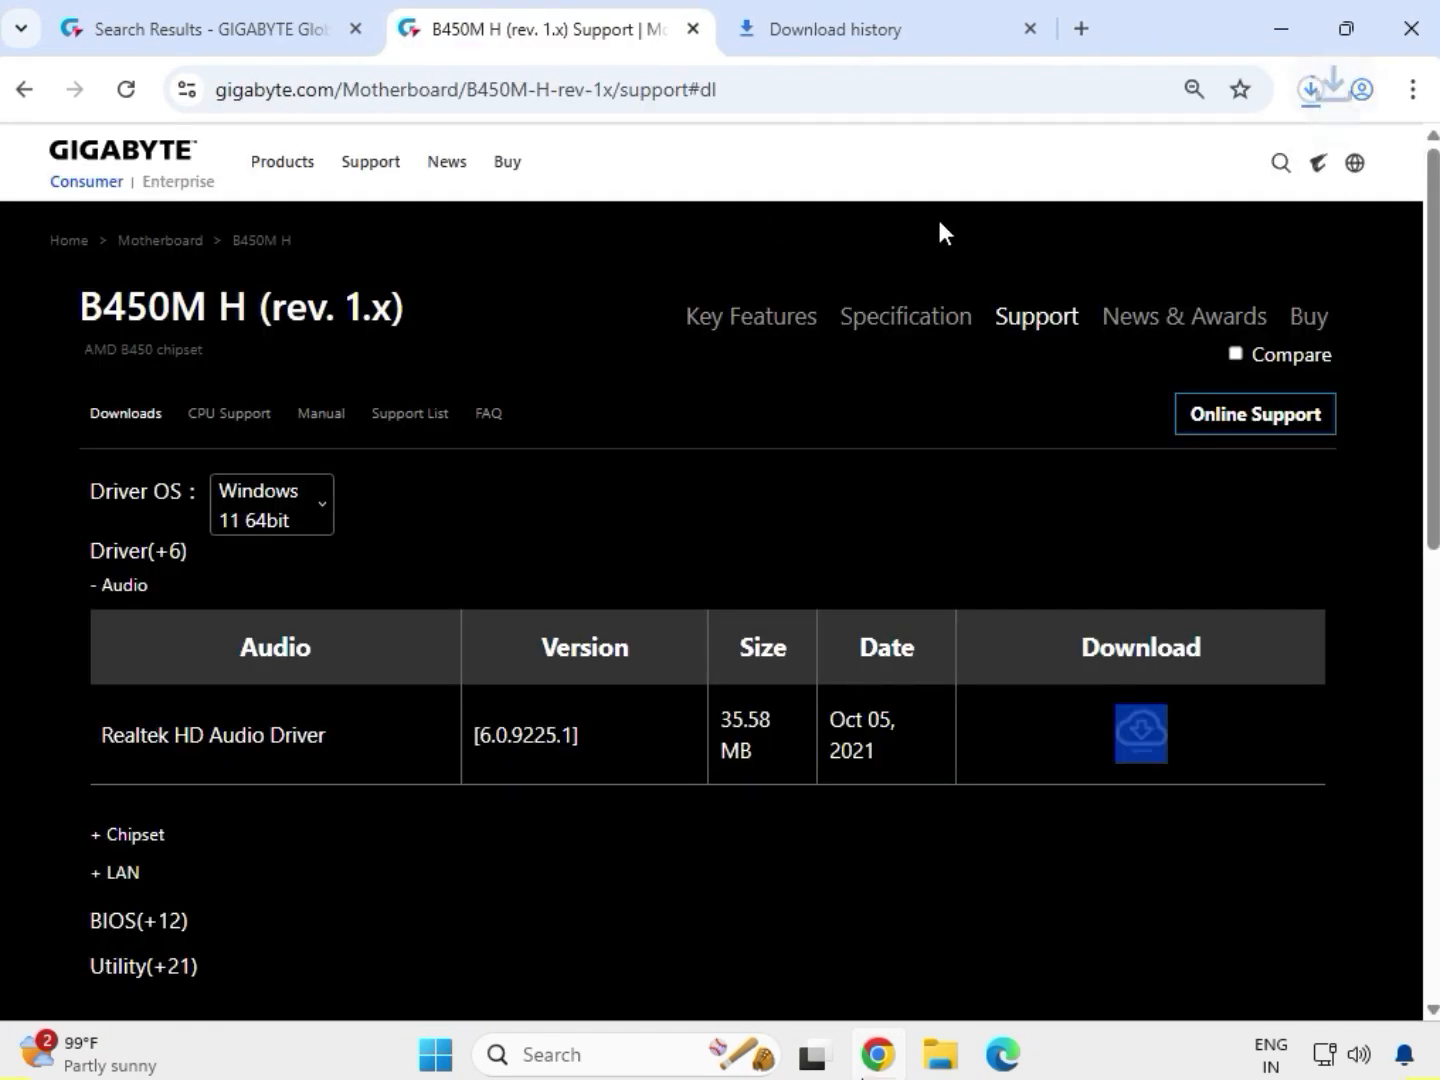
click(1310, 89)
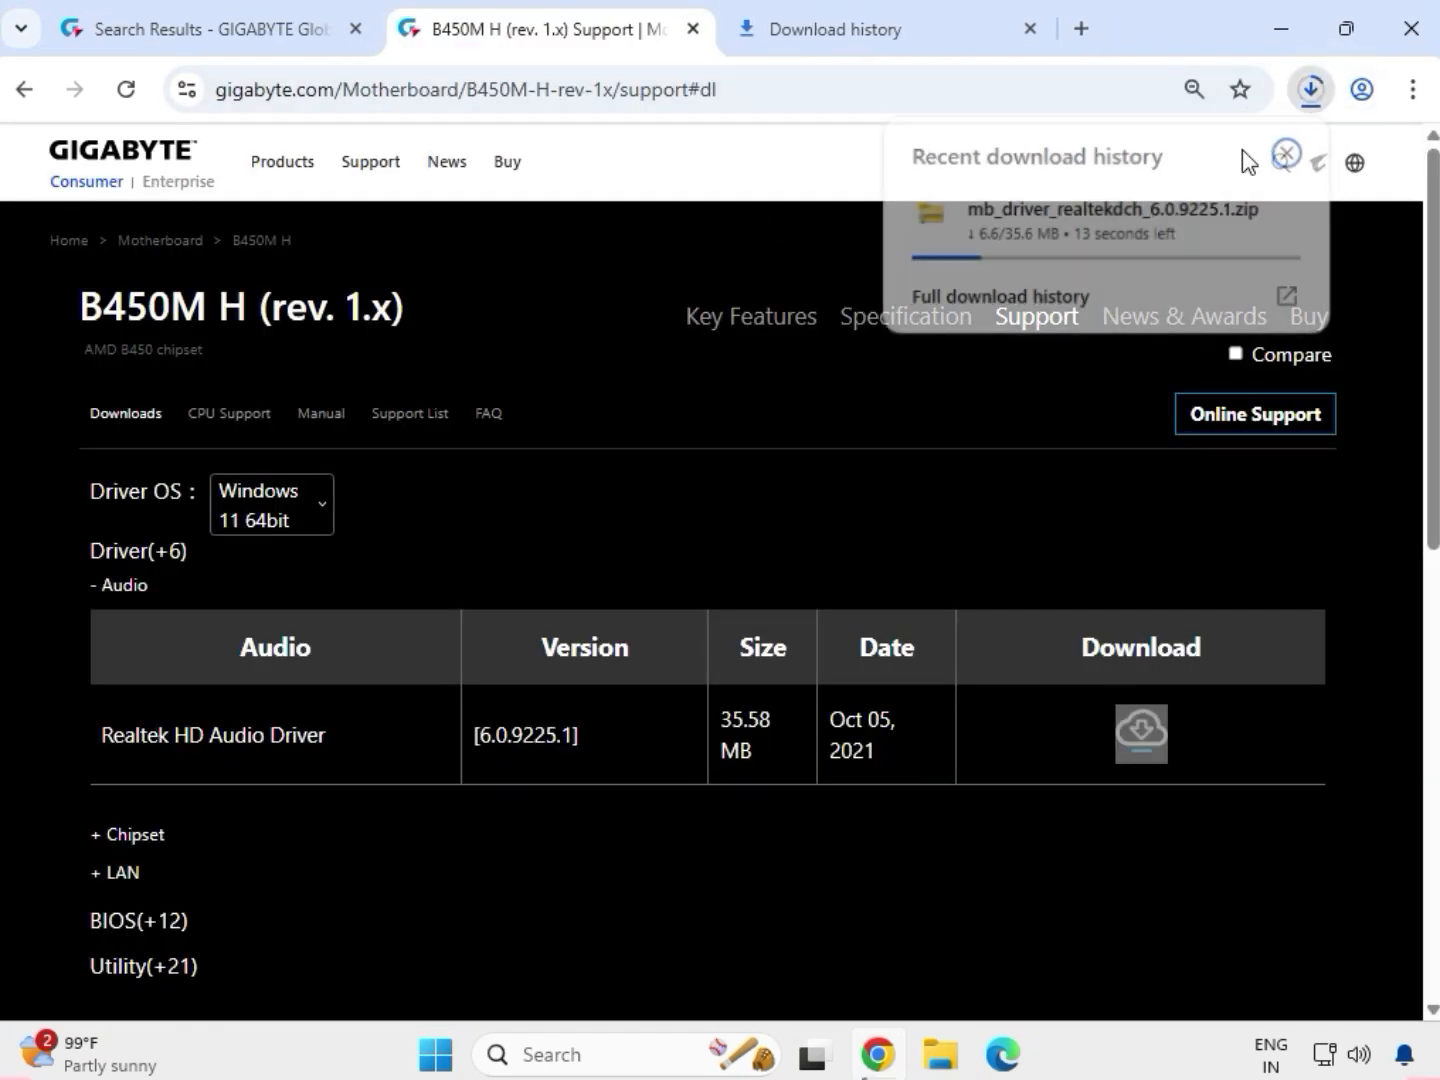
Expand the Chipset drivers and download AMD Chipset Driver version 5.11.02.217
double_click(119, 836)
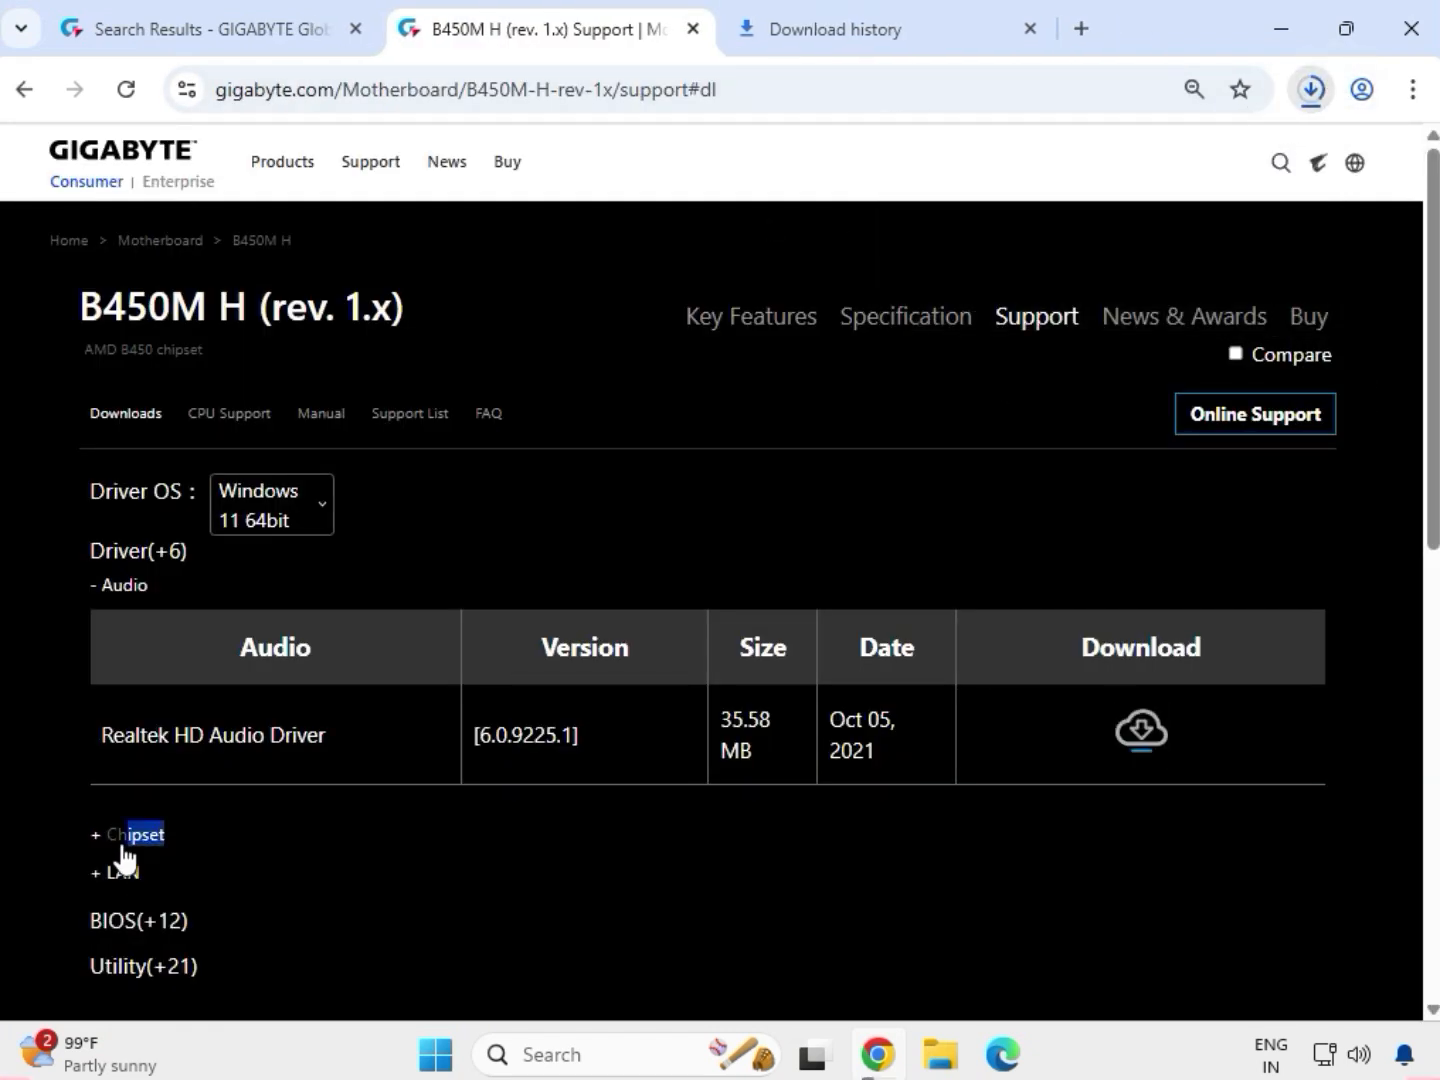
click(108, 840)
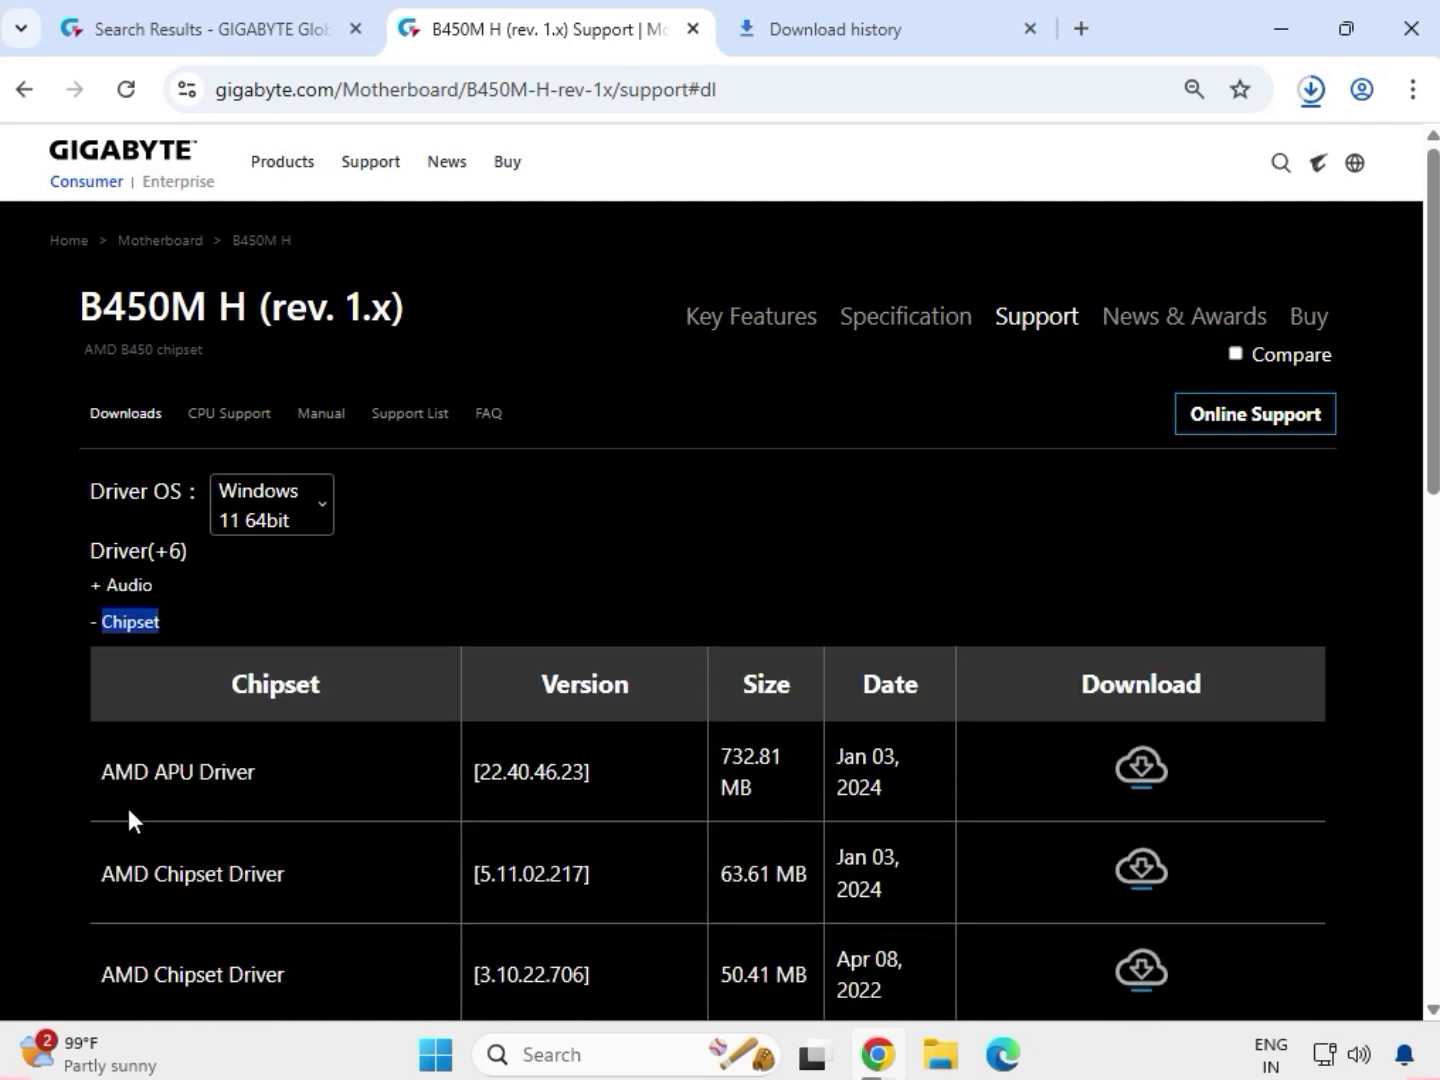
scroll(113, 882, down, 1)
drag(106, 736, 1151, 749)
click(1151, 749)
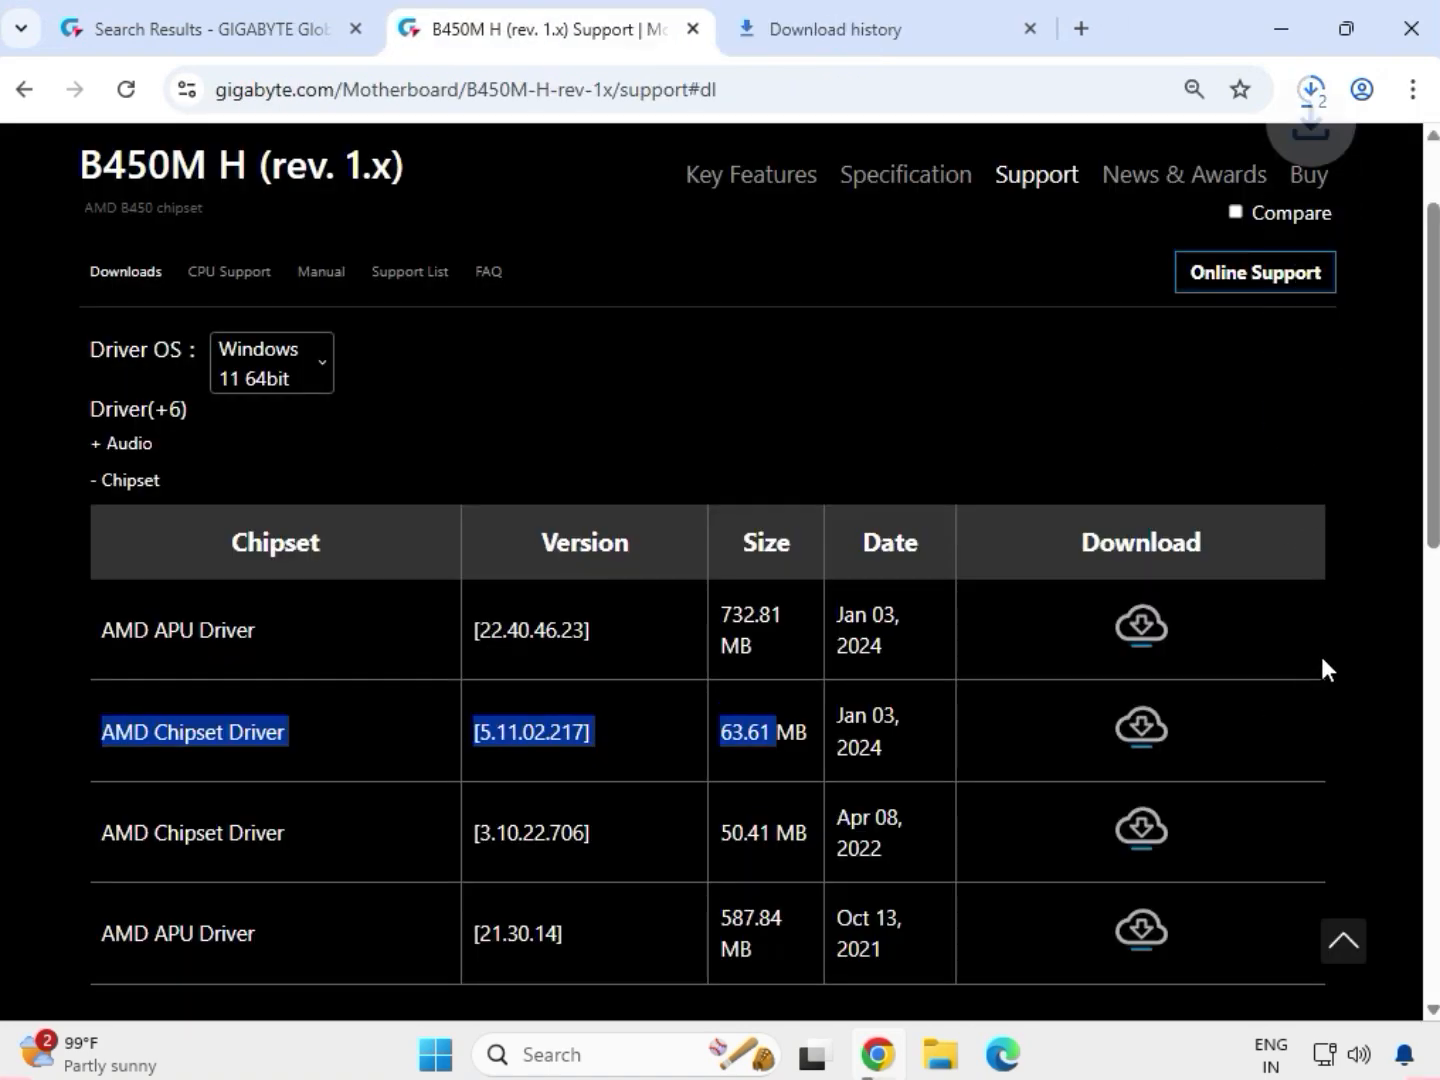
Download Realtek LAN Driver version 11.16.1123.2023 from the LAN drivers and show the downloaded file in its folder
scroll(241, 877, down, 4)
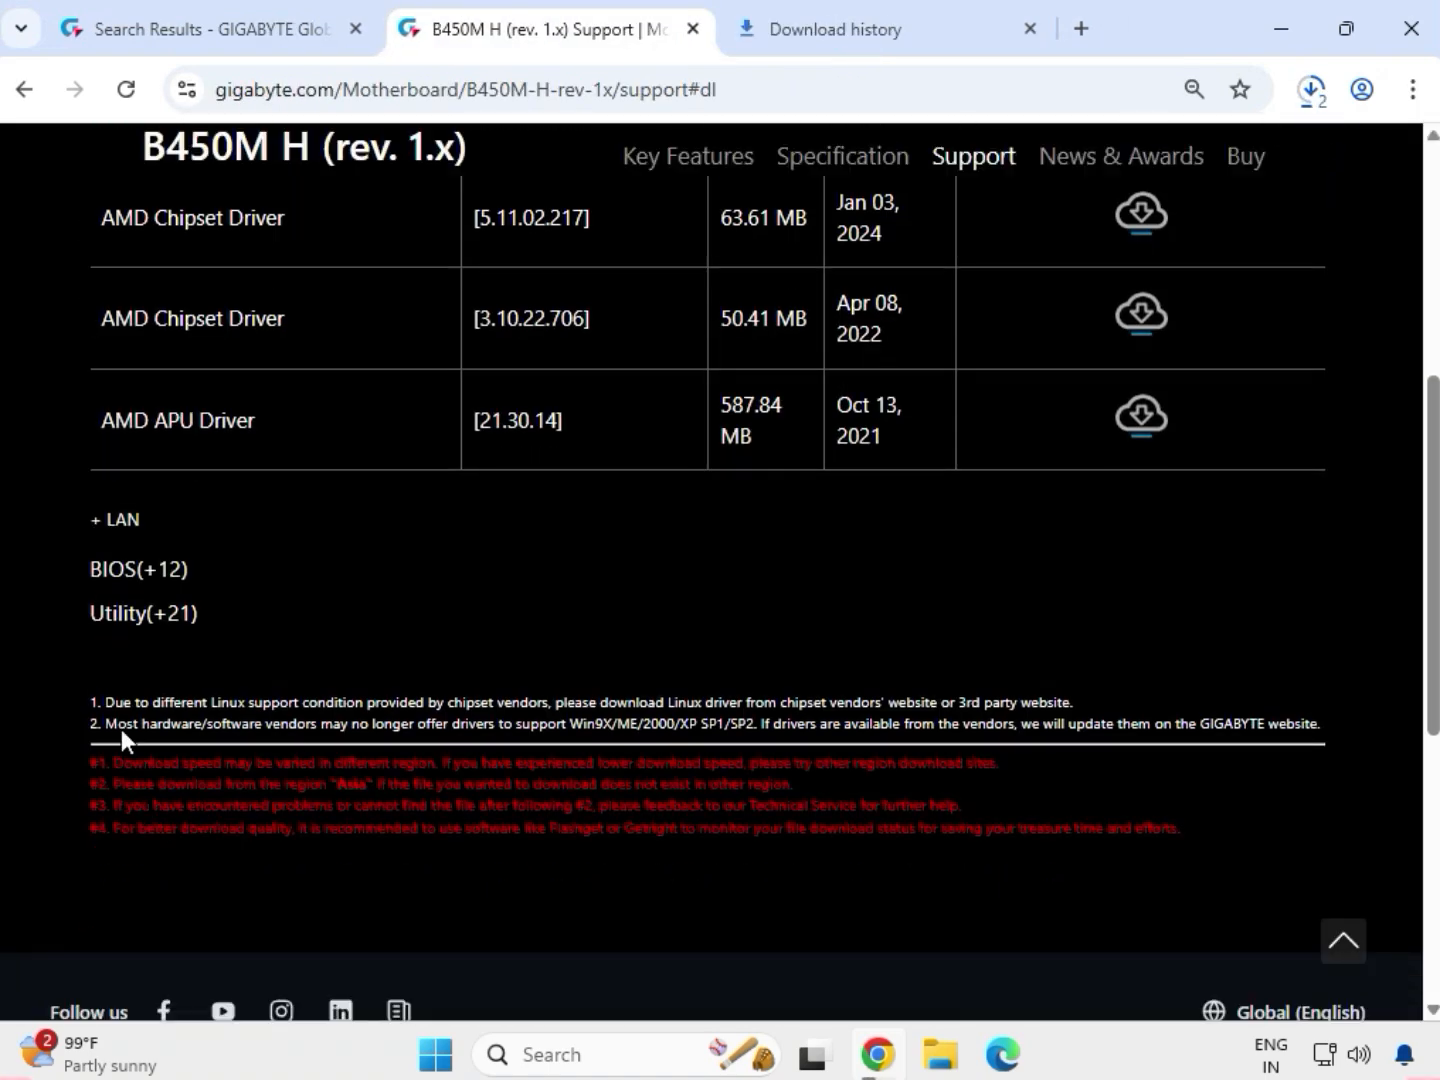
click(122, 522)
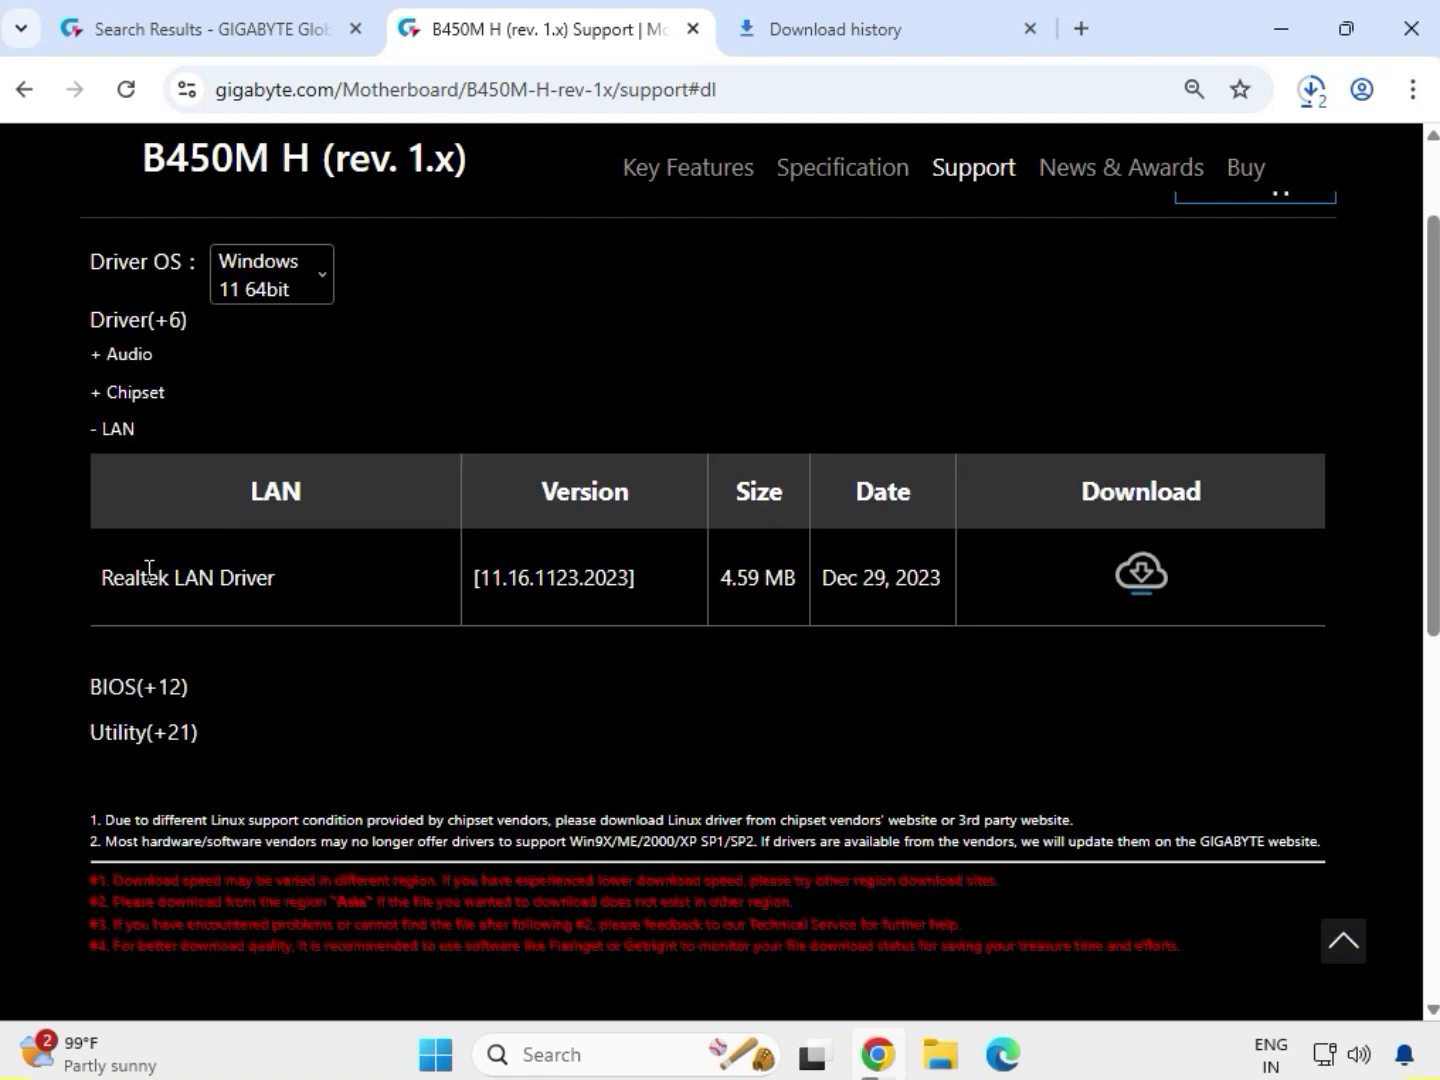
drag(149, 568, 1026, 581)
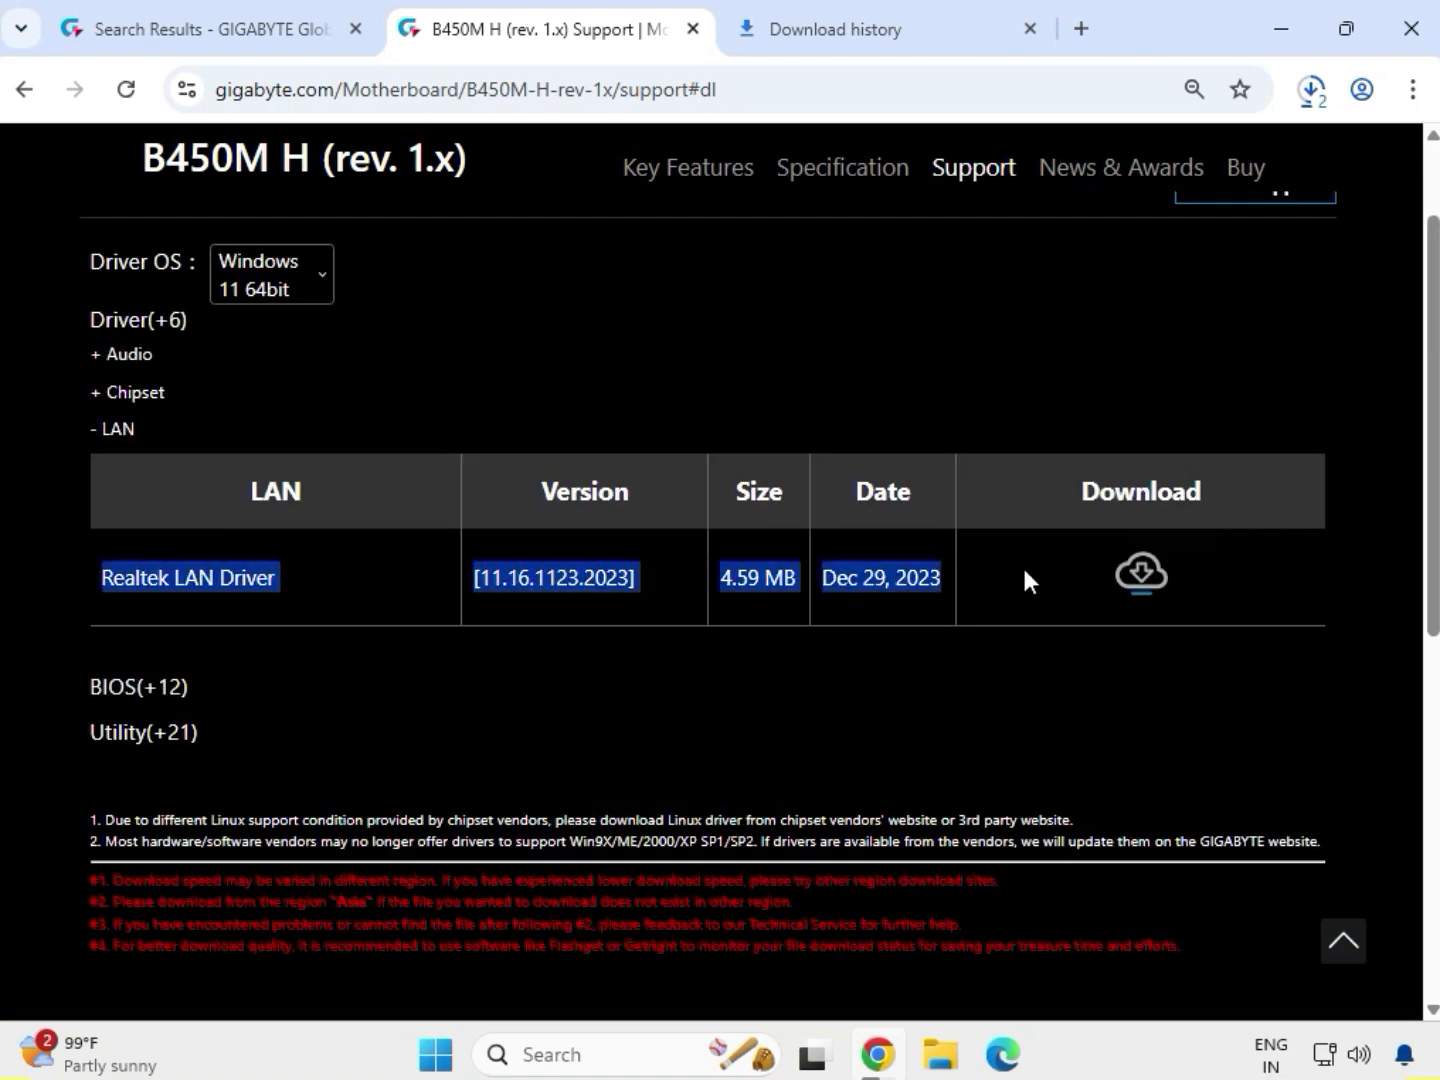
click(1142, 600)
click(1311, 89)
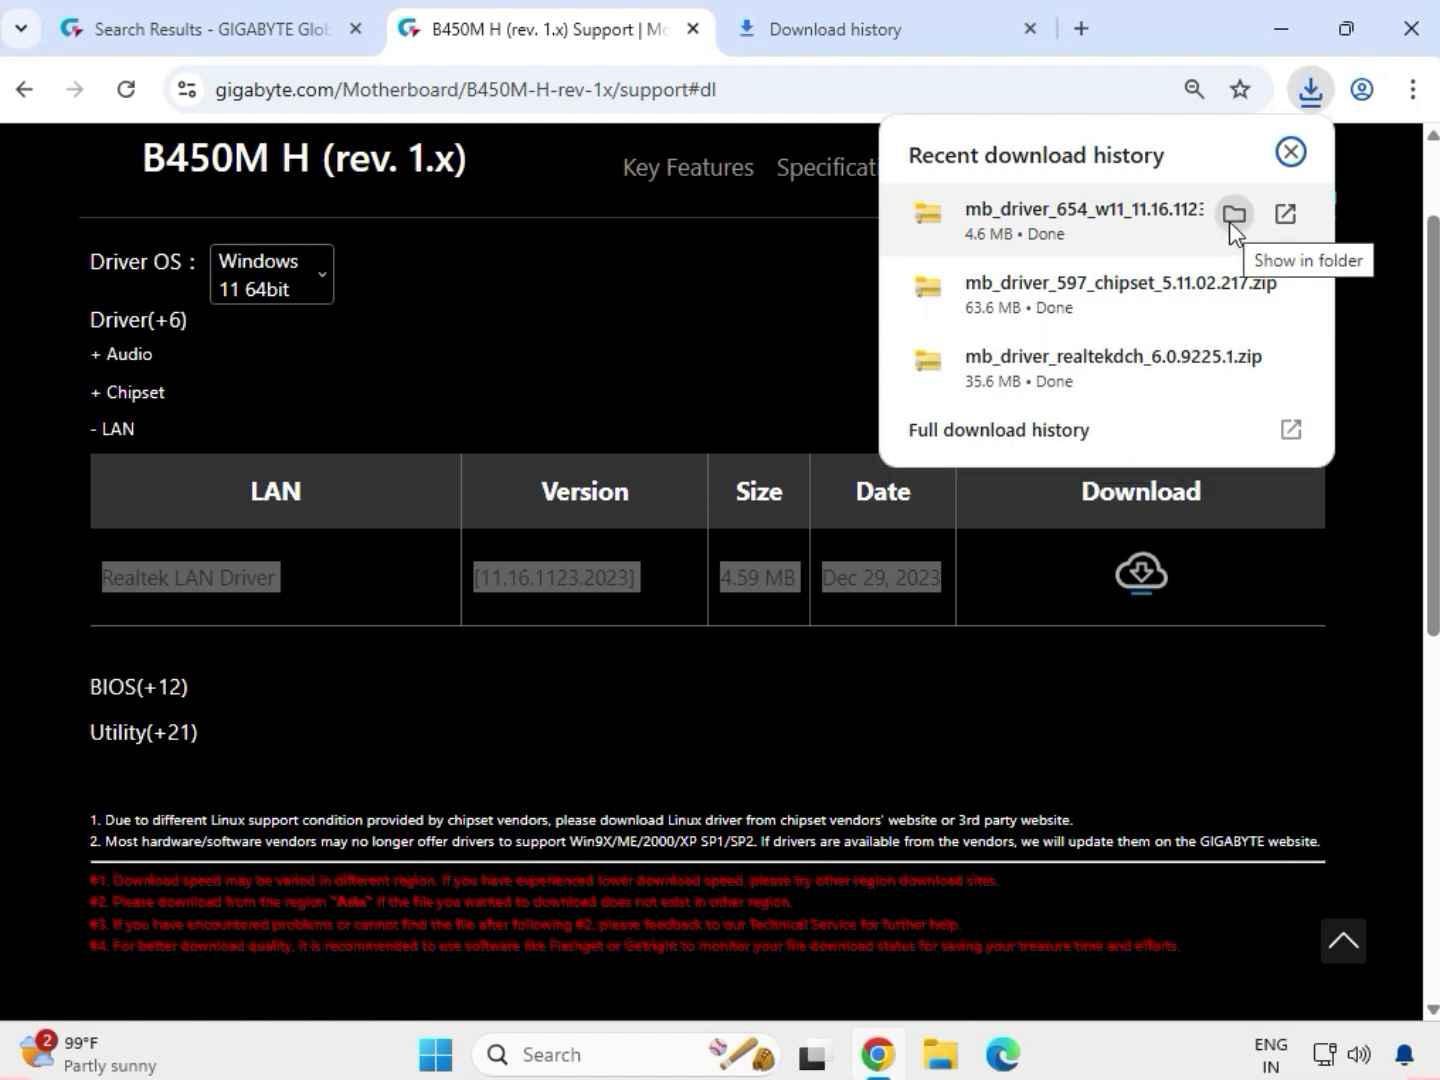
click(1230, 222)
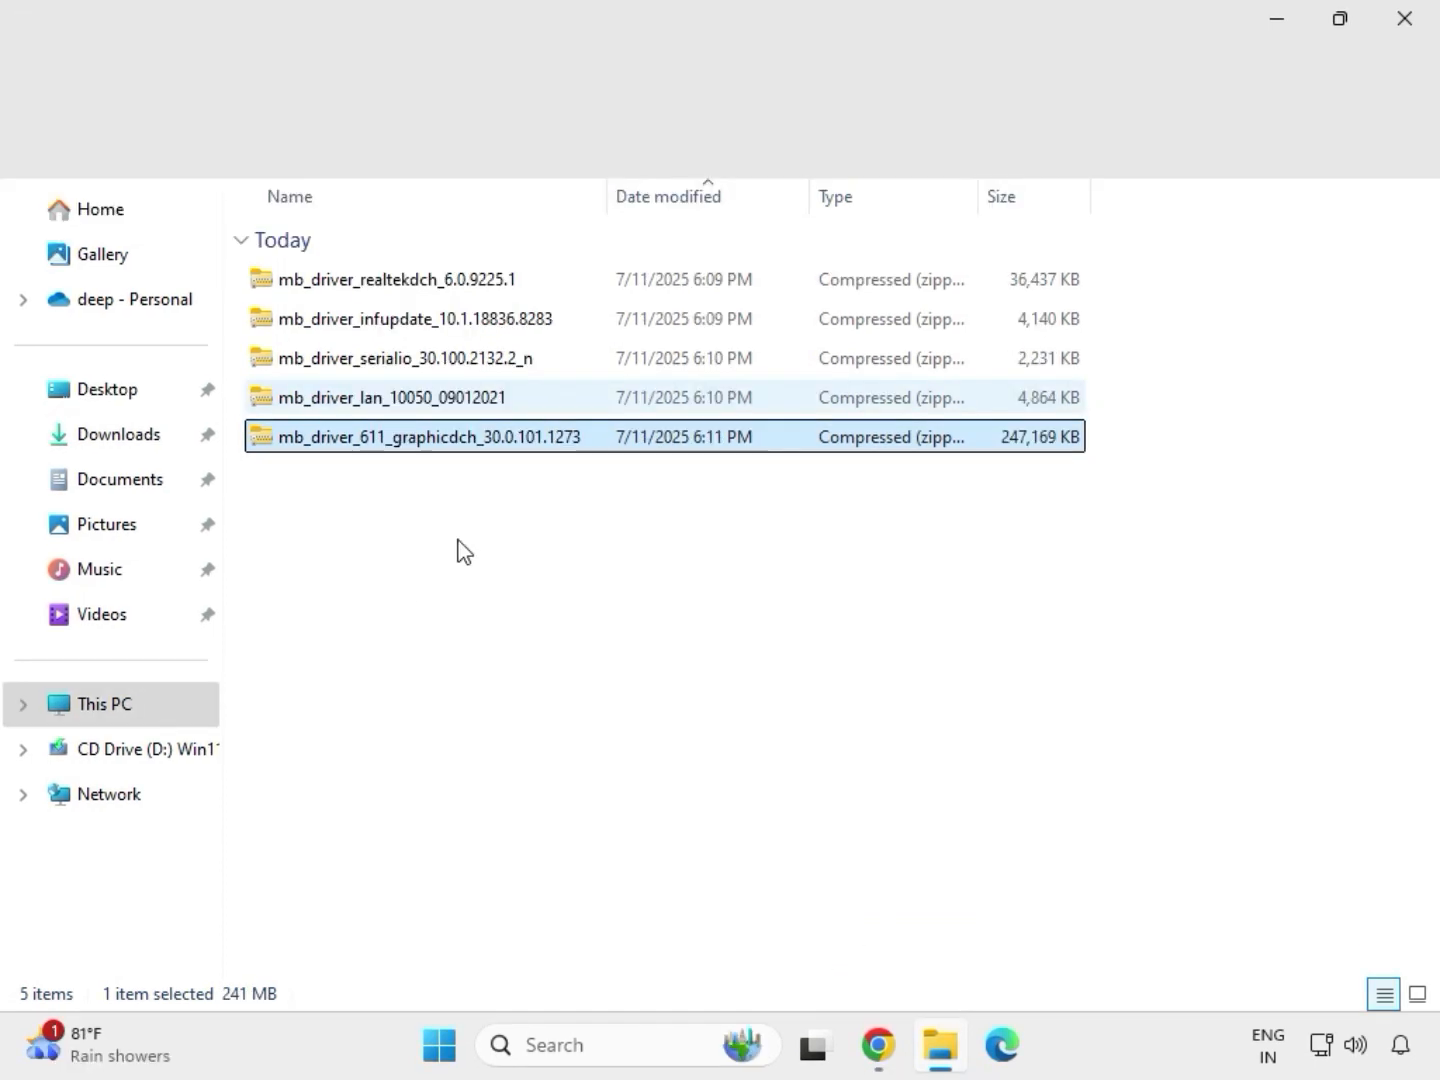
Extract the mb_driver_611_graphicdch_30.0.101.1273 archive to its default folder in Downloads and close the extracted folder's window
drag(522, 470, 446, 265)
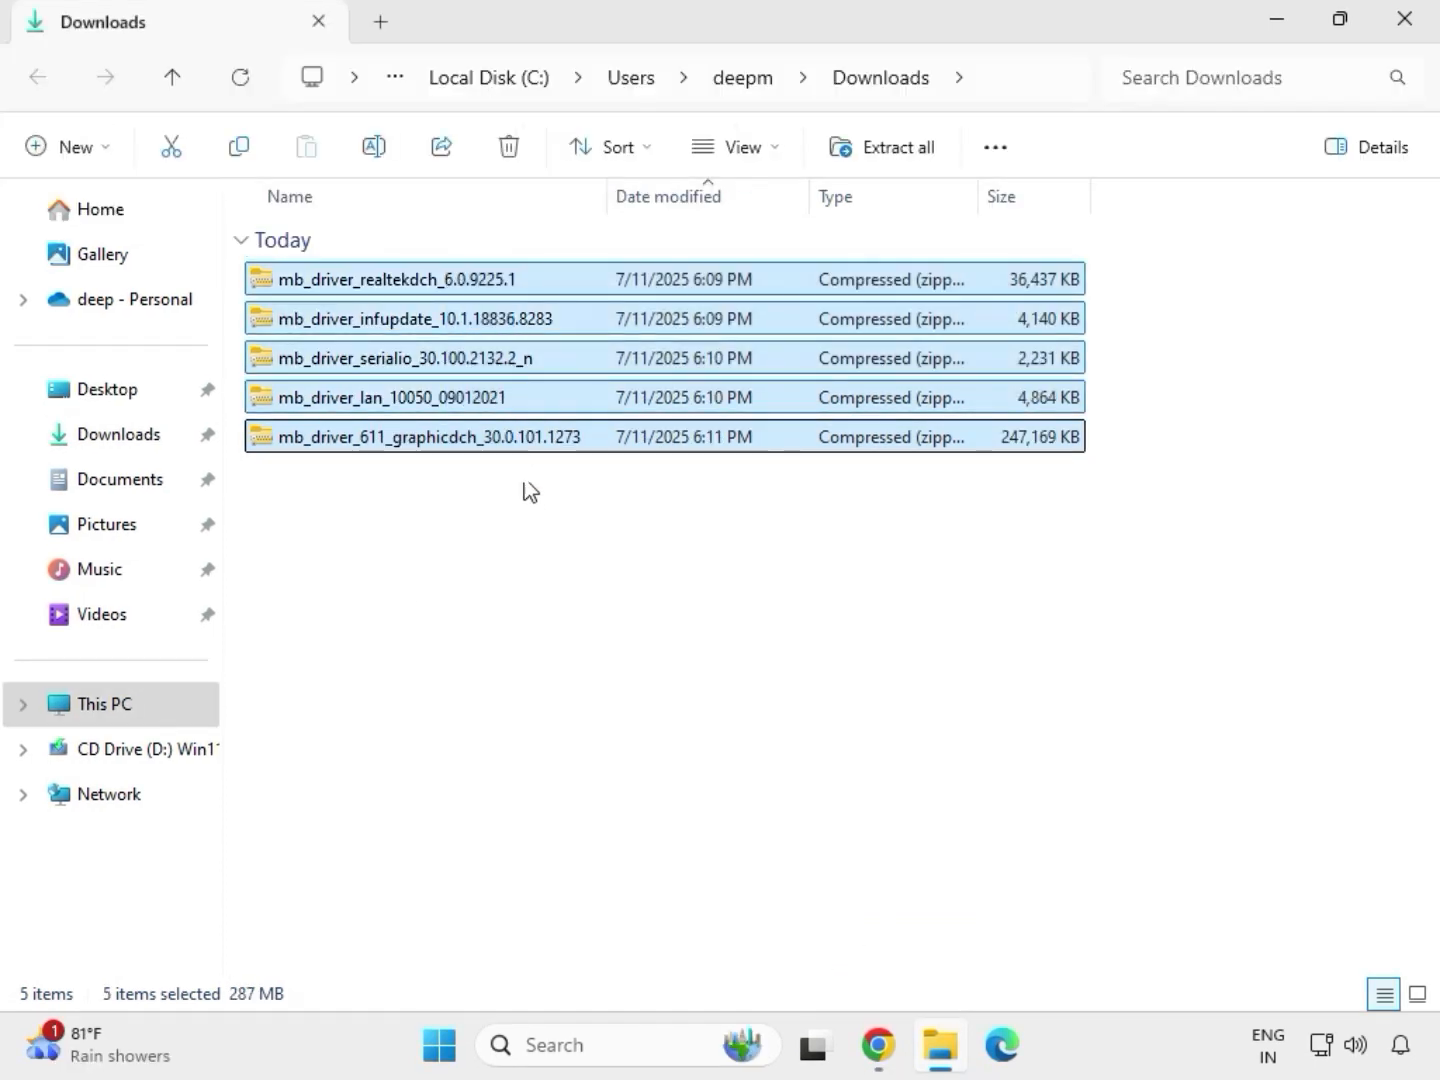
click(502, 439)
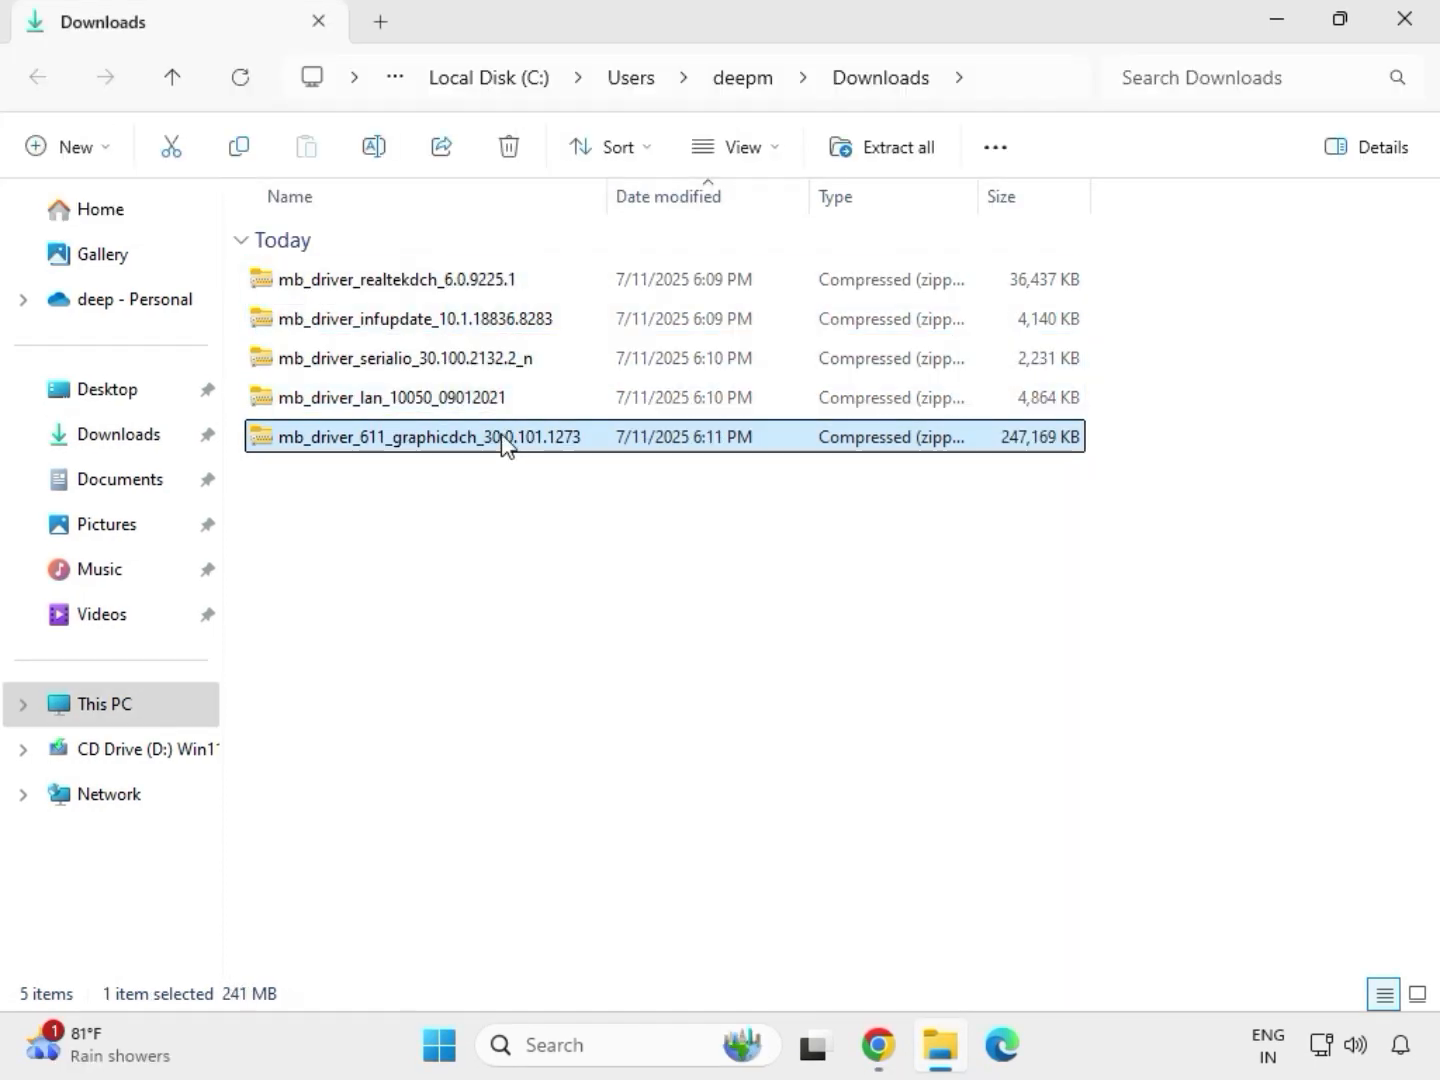
right_click(503, 440)
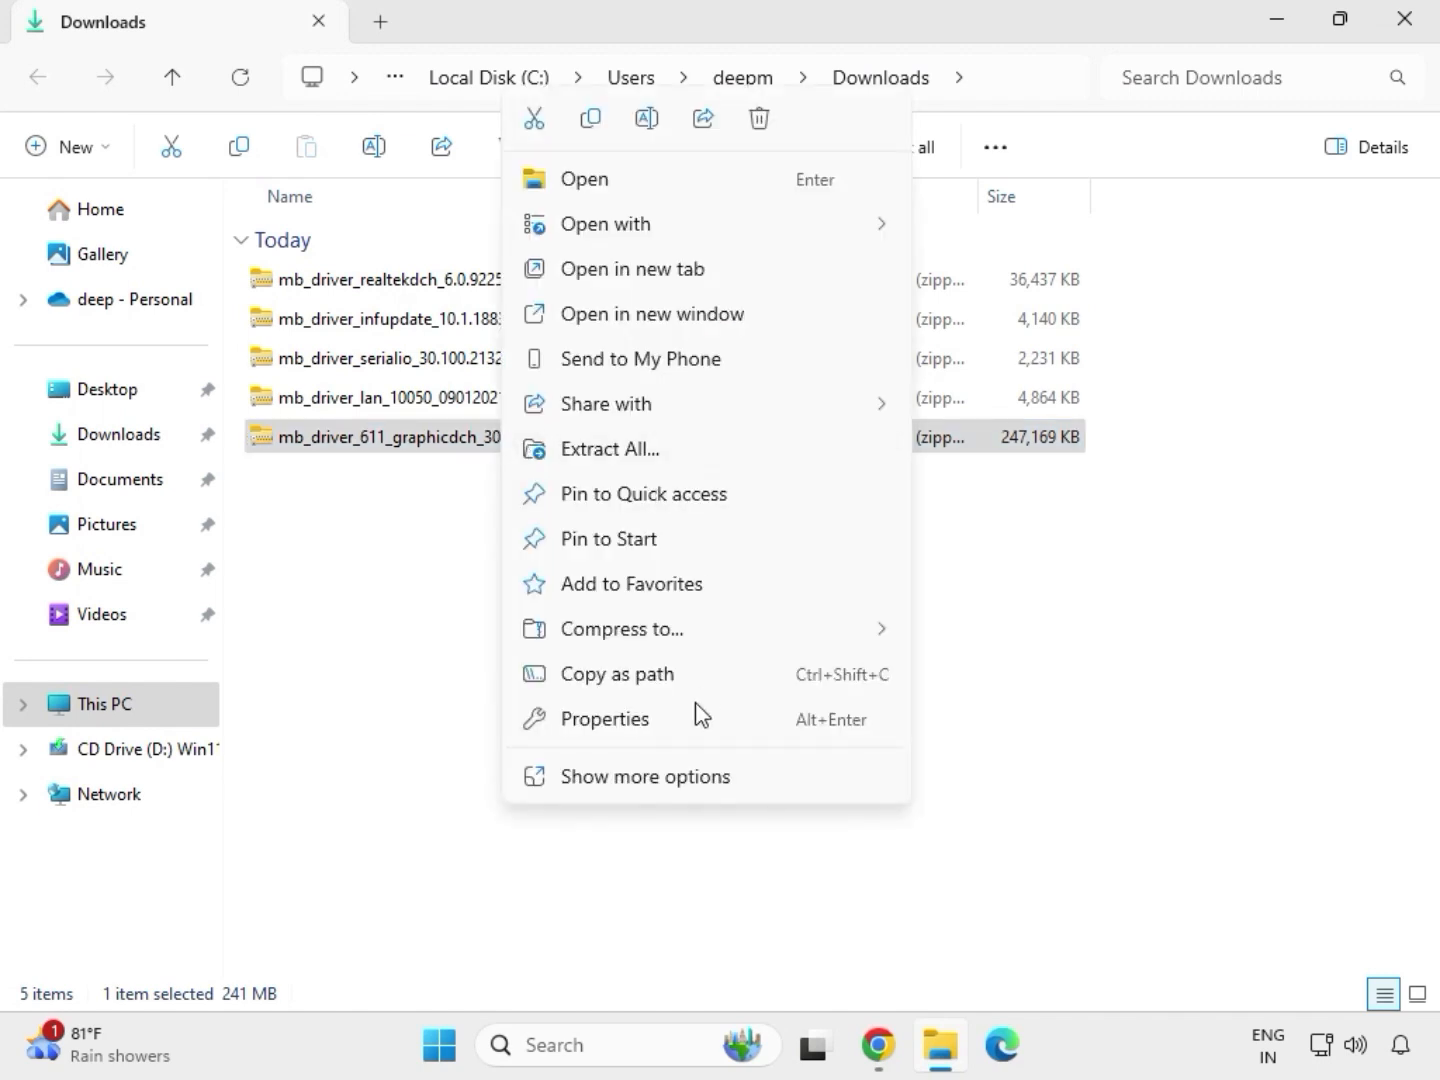
click(646, 779)
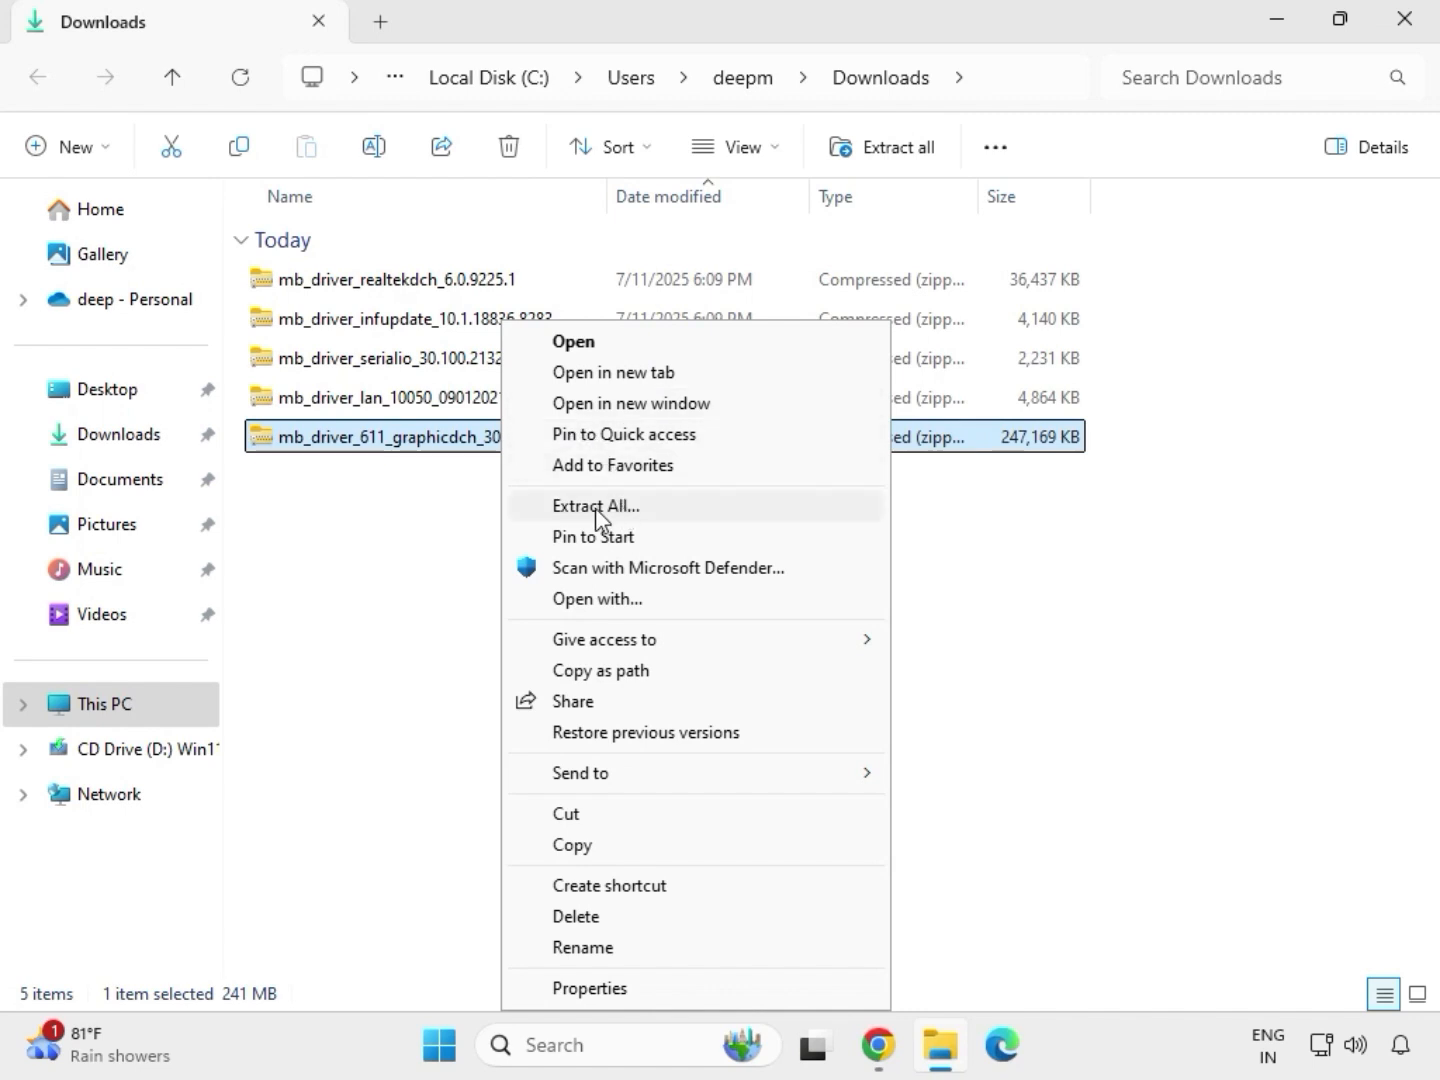
click(607, 507)
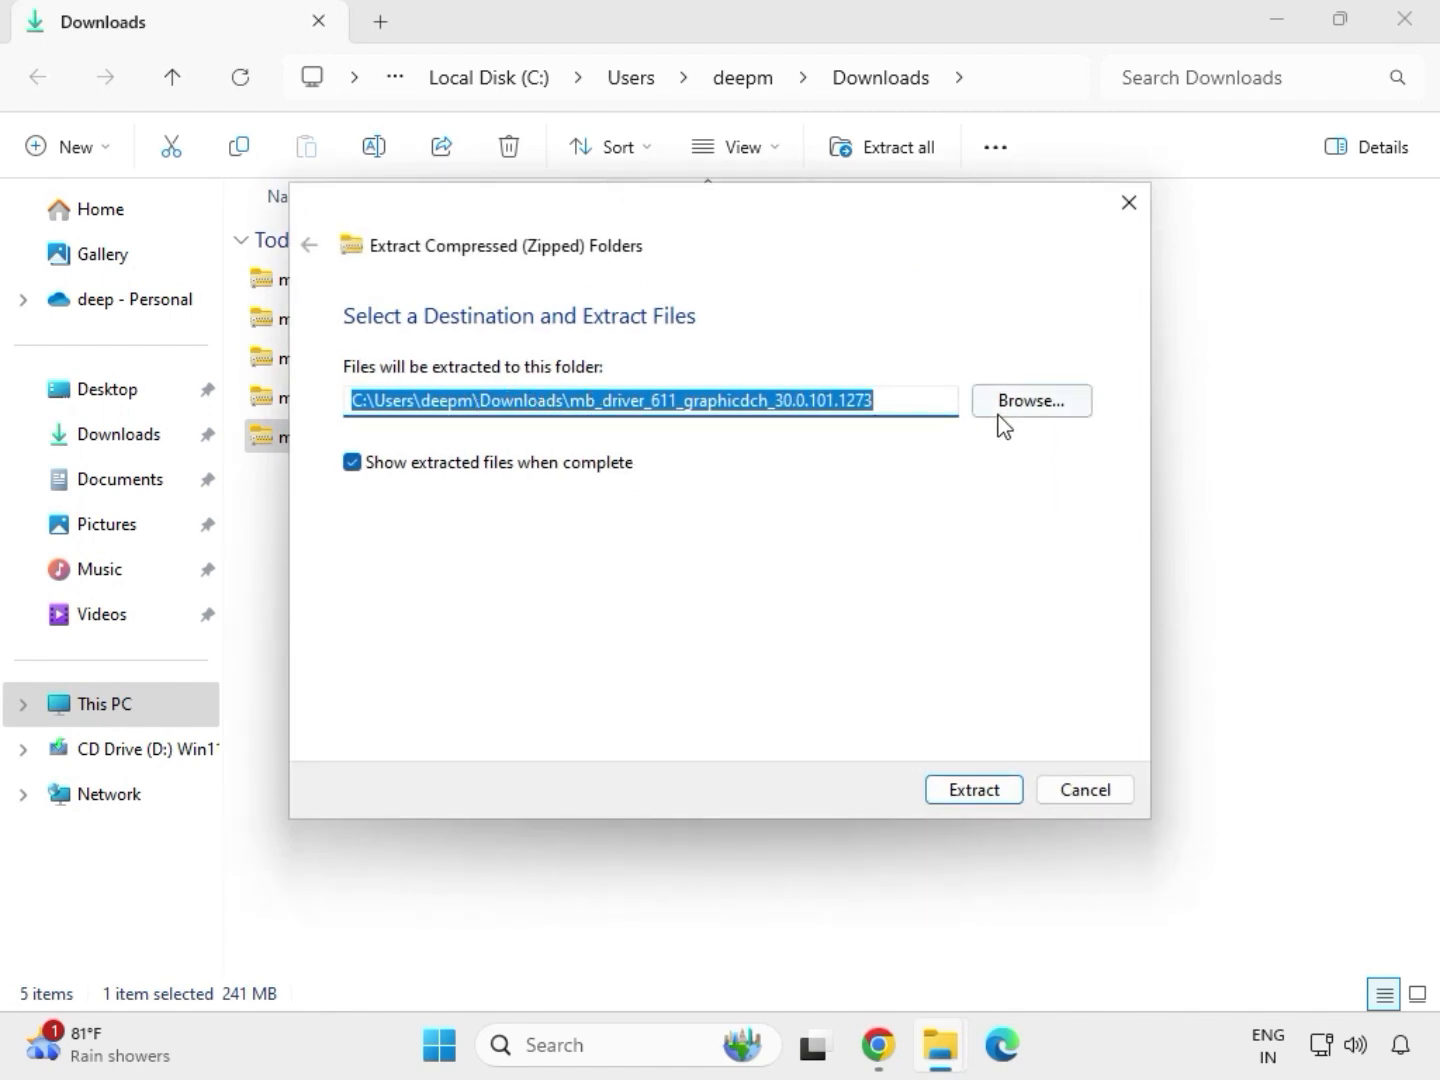
click(982, 792)
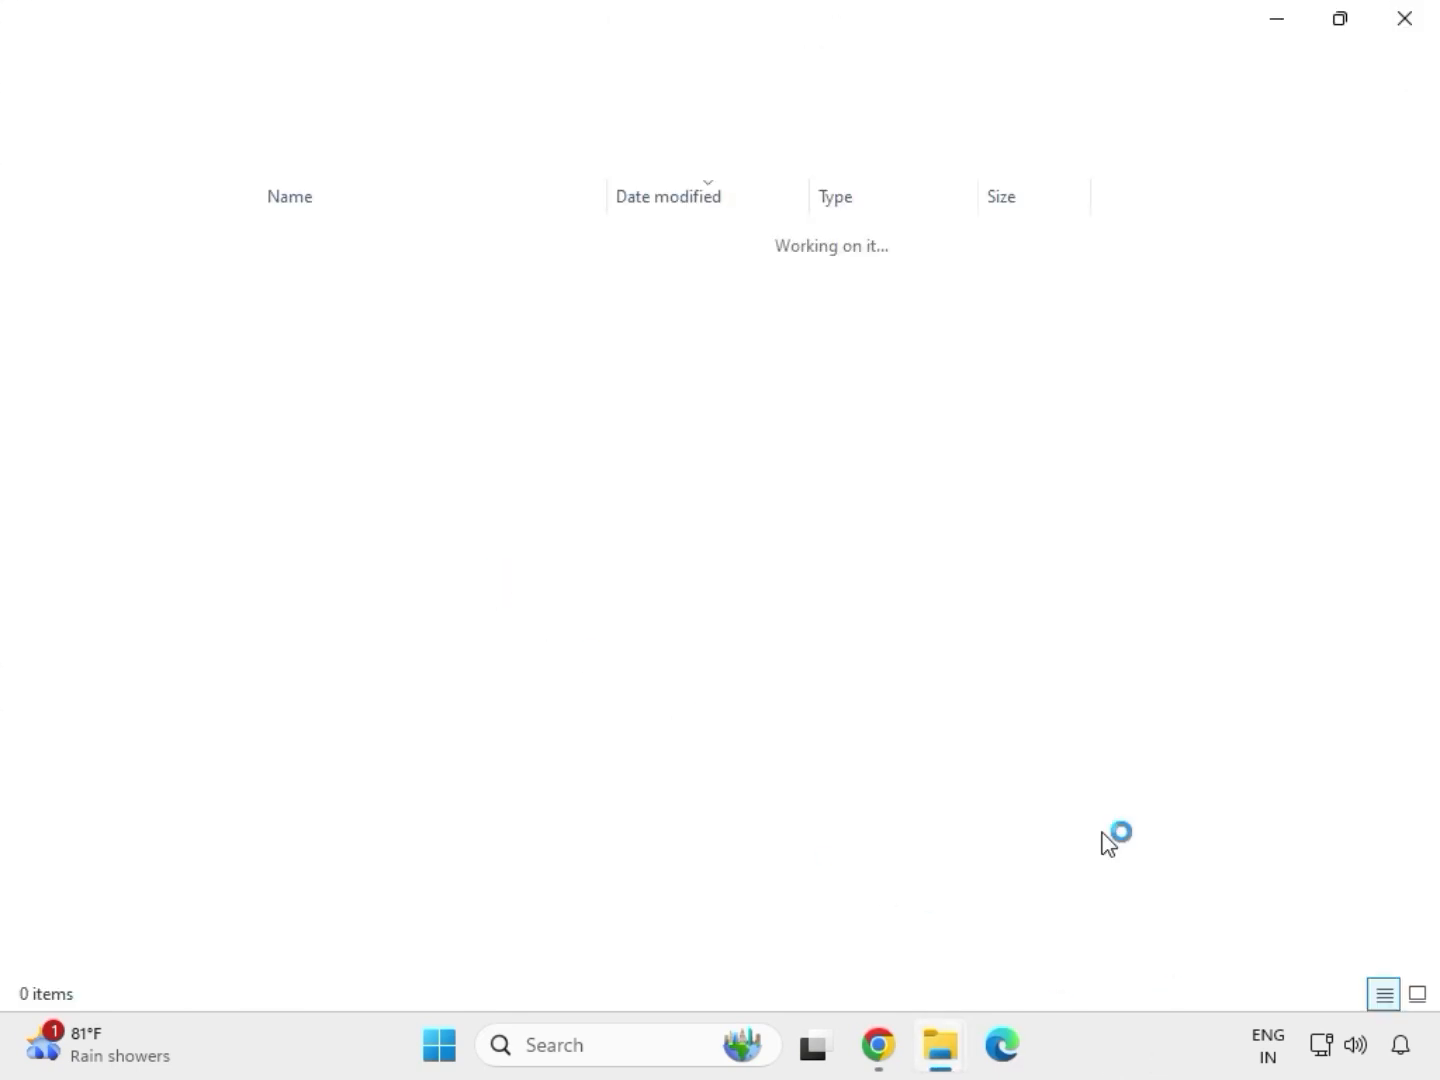
click(1404, 20)
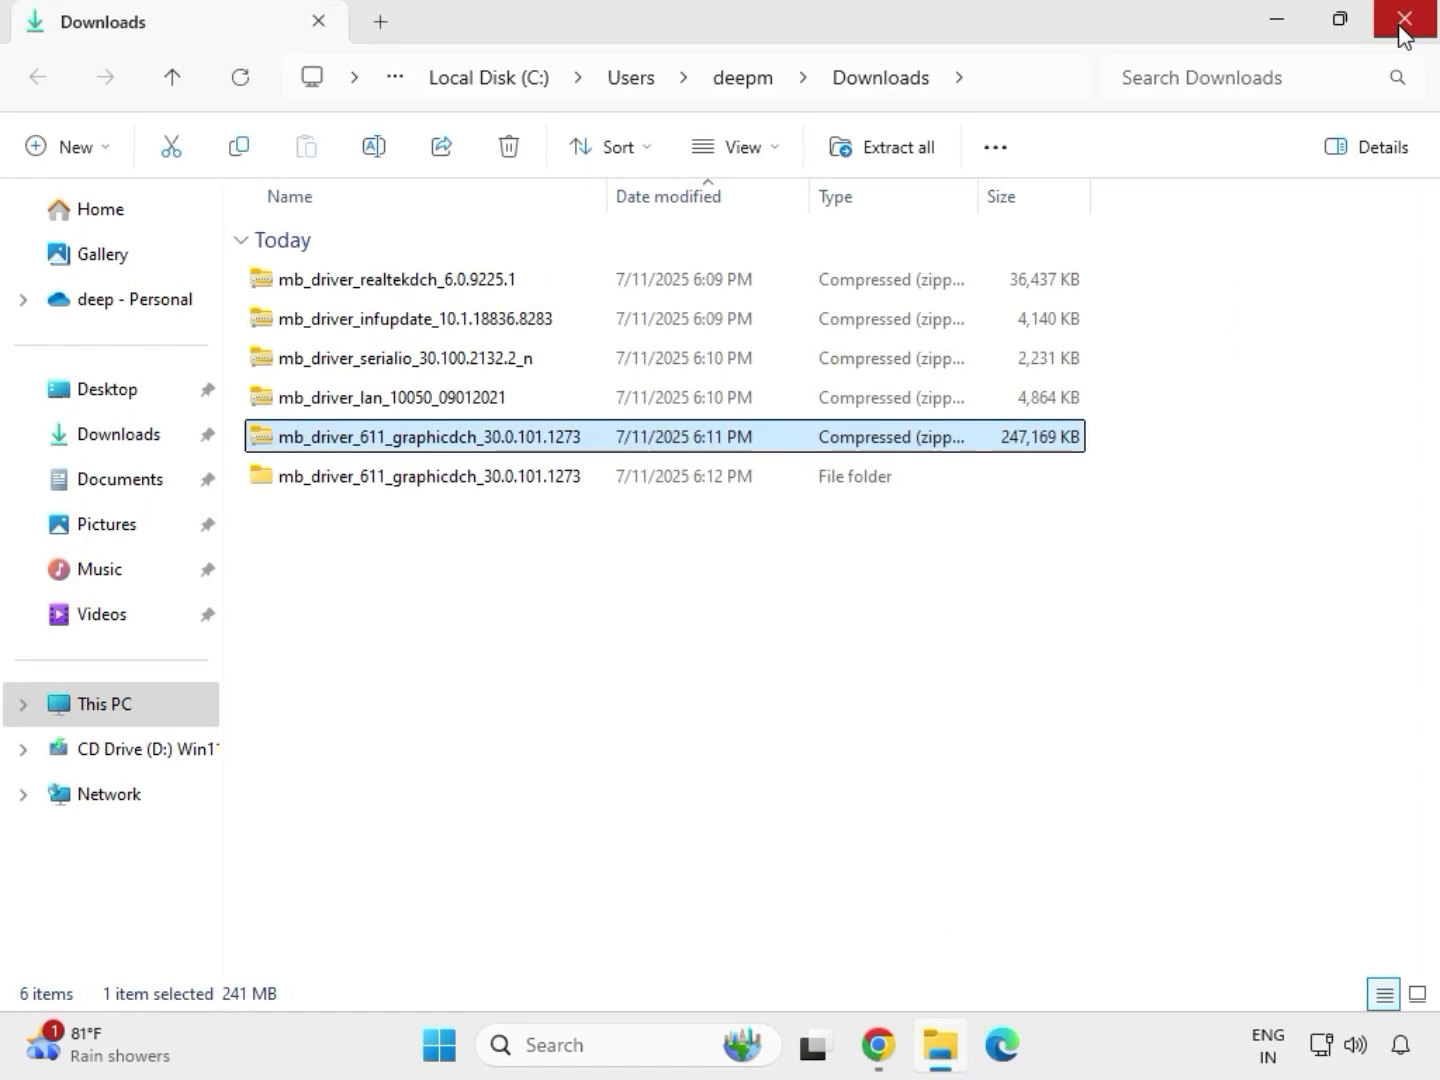
Extract the mb_driver_lan_10050_09012021 archive to its default folder in Downloads and close the extracted folder's window
click(362, 401)
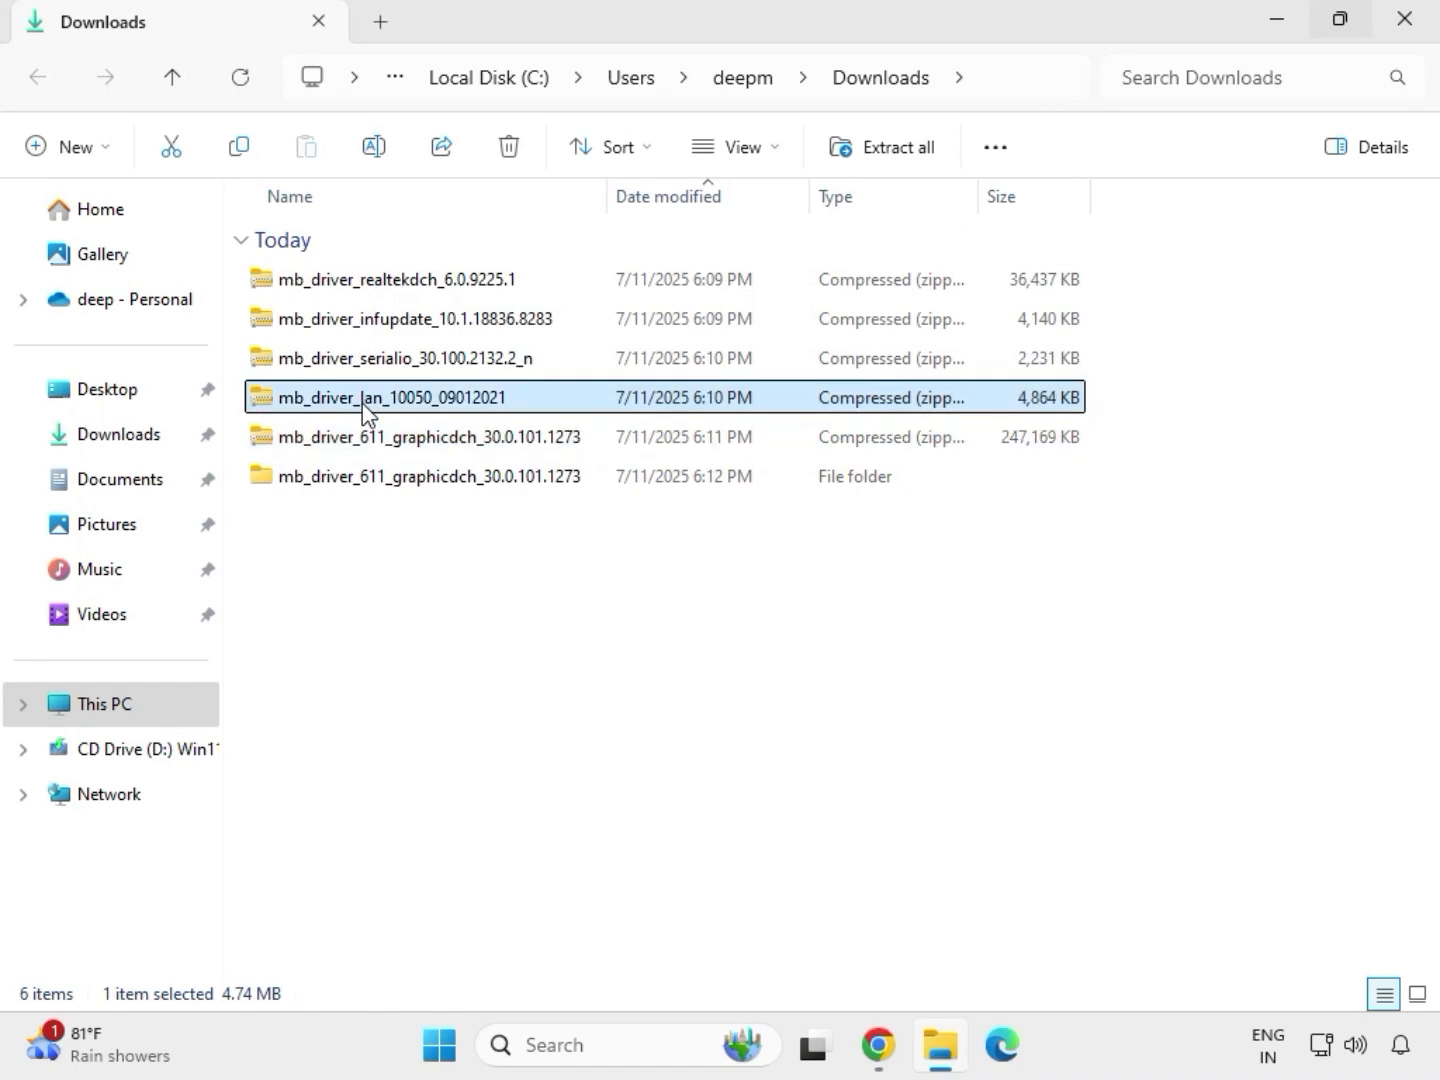
right_click(363, 402)
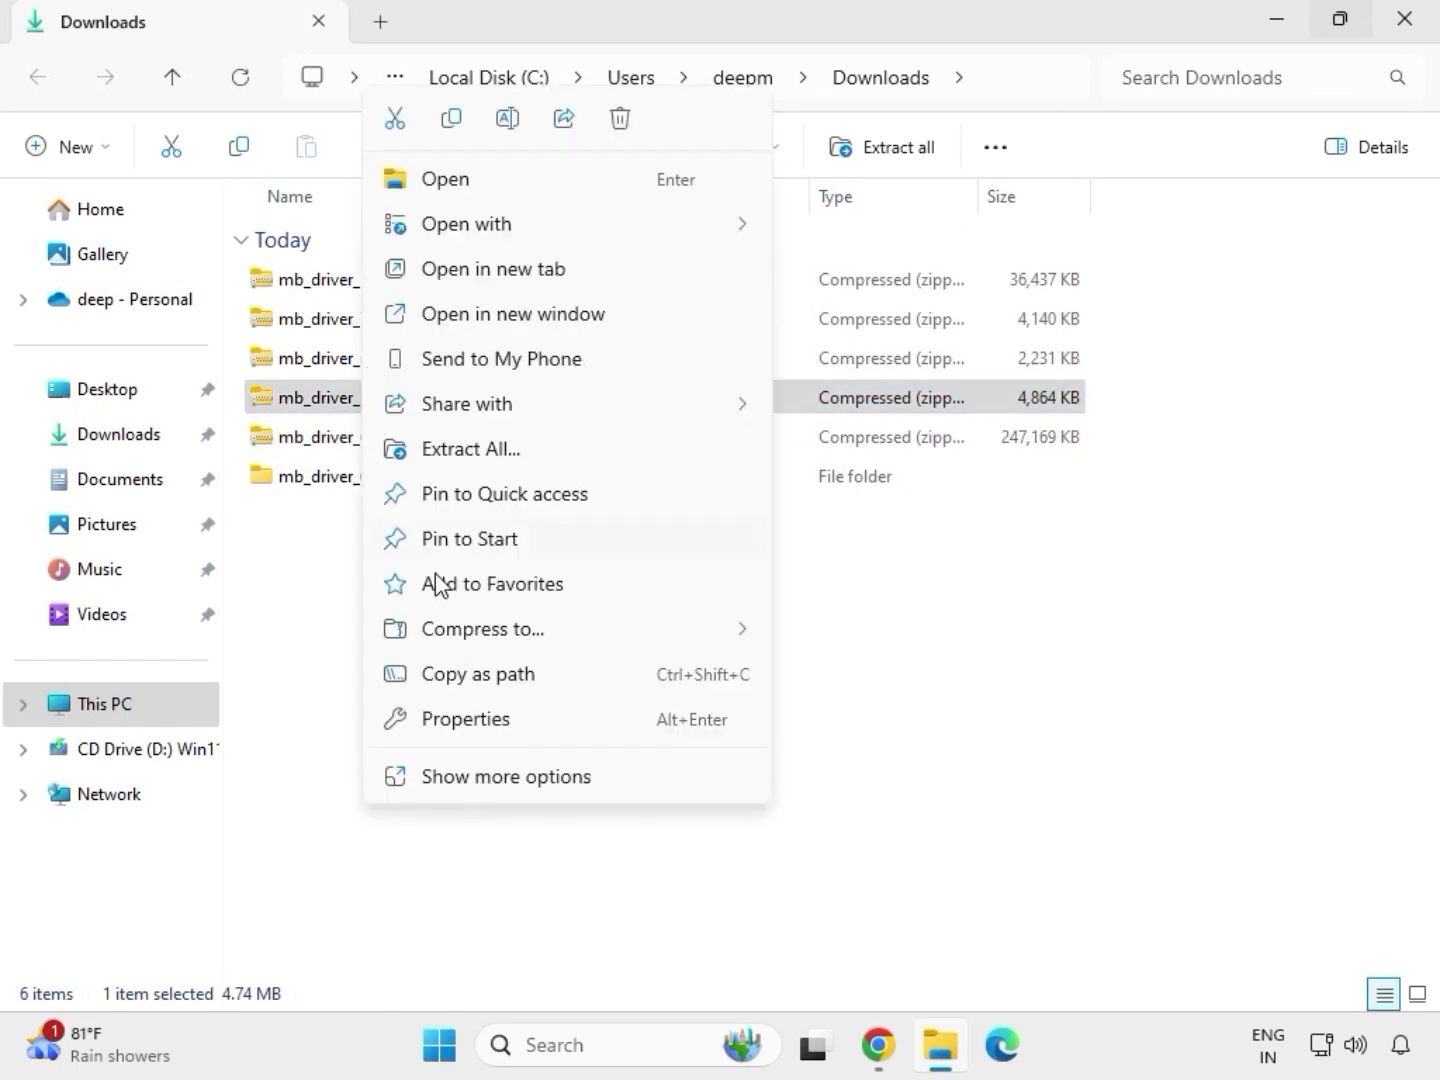
click(477, 788)
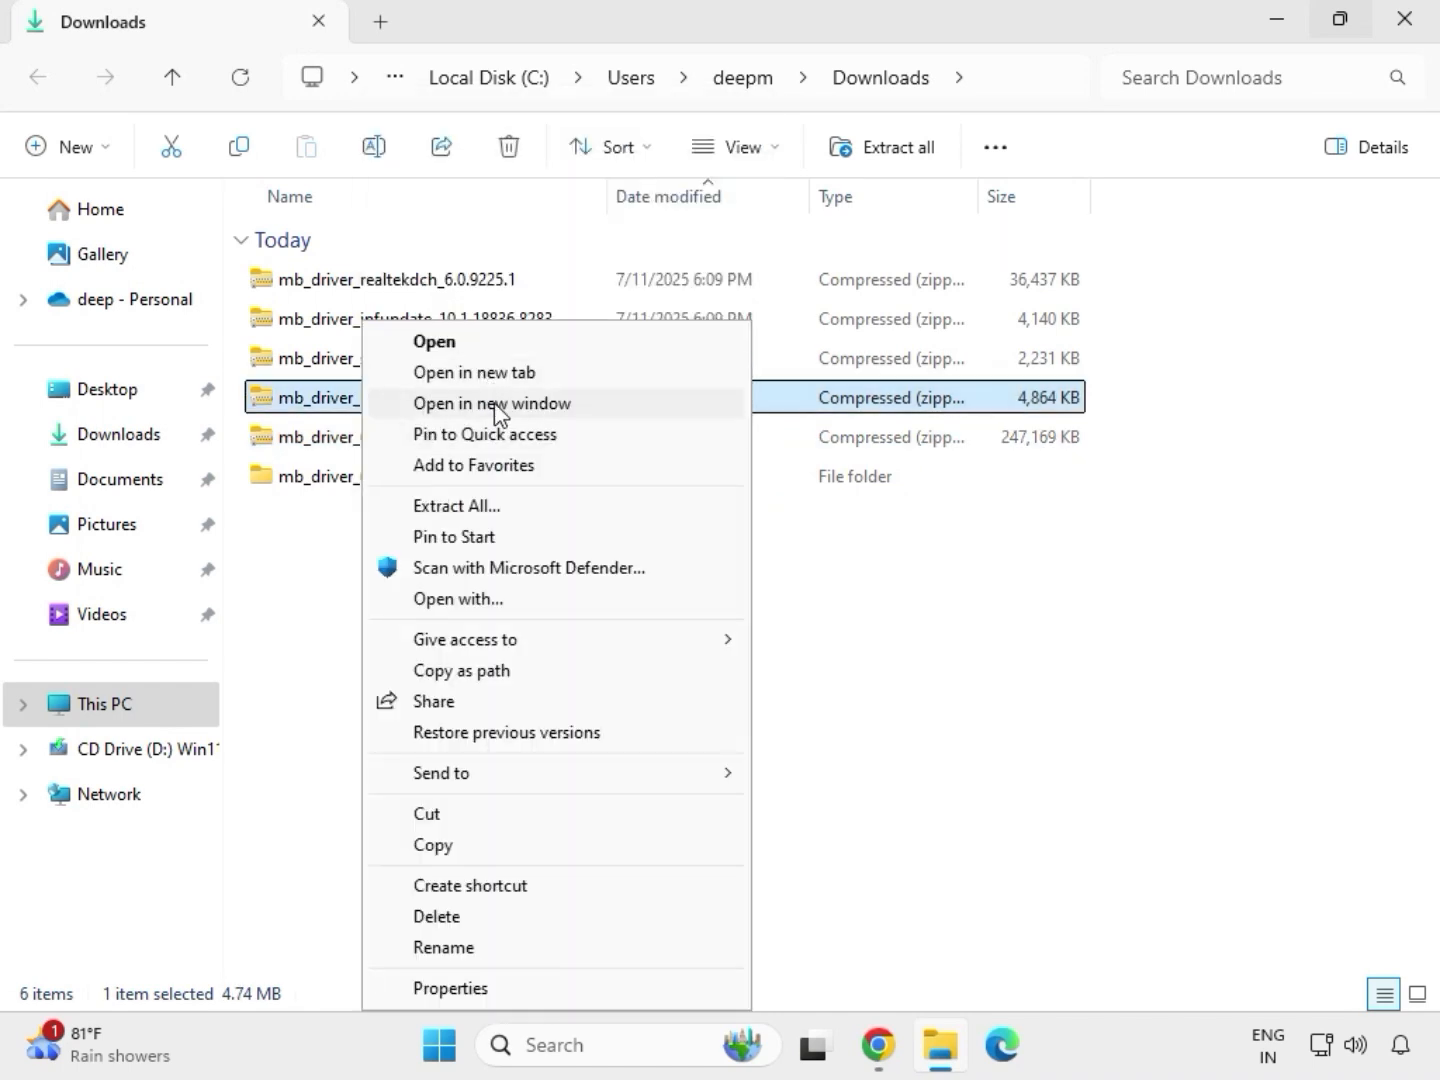
click(456, 509)
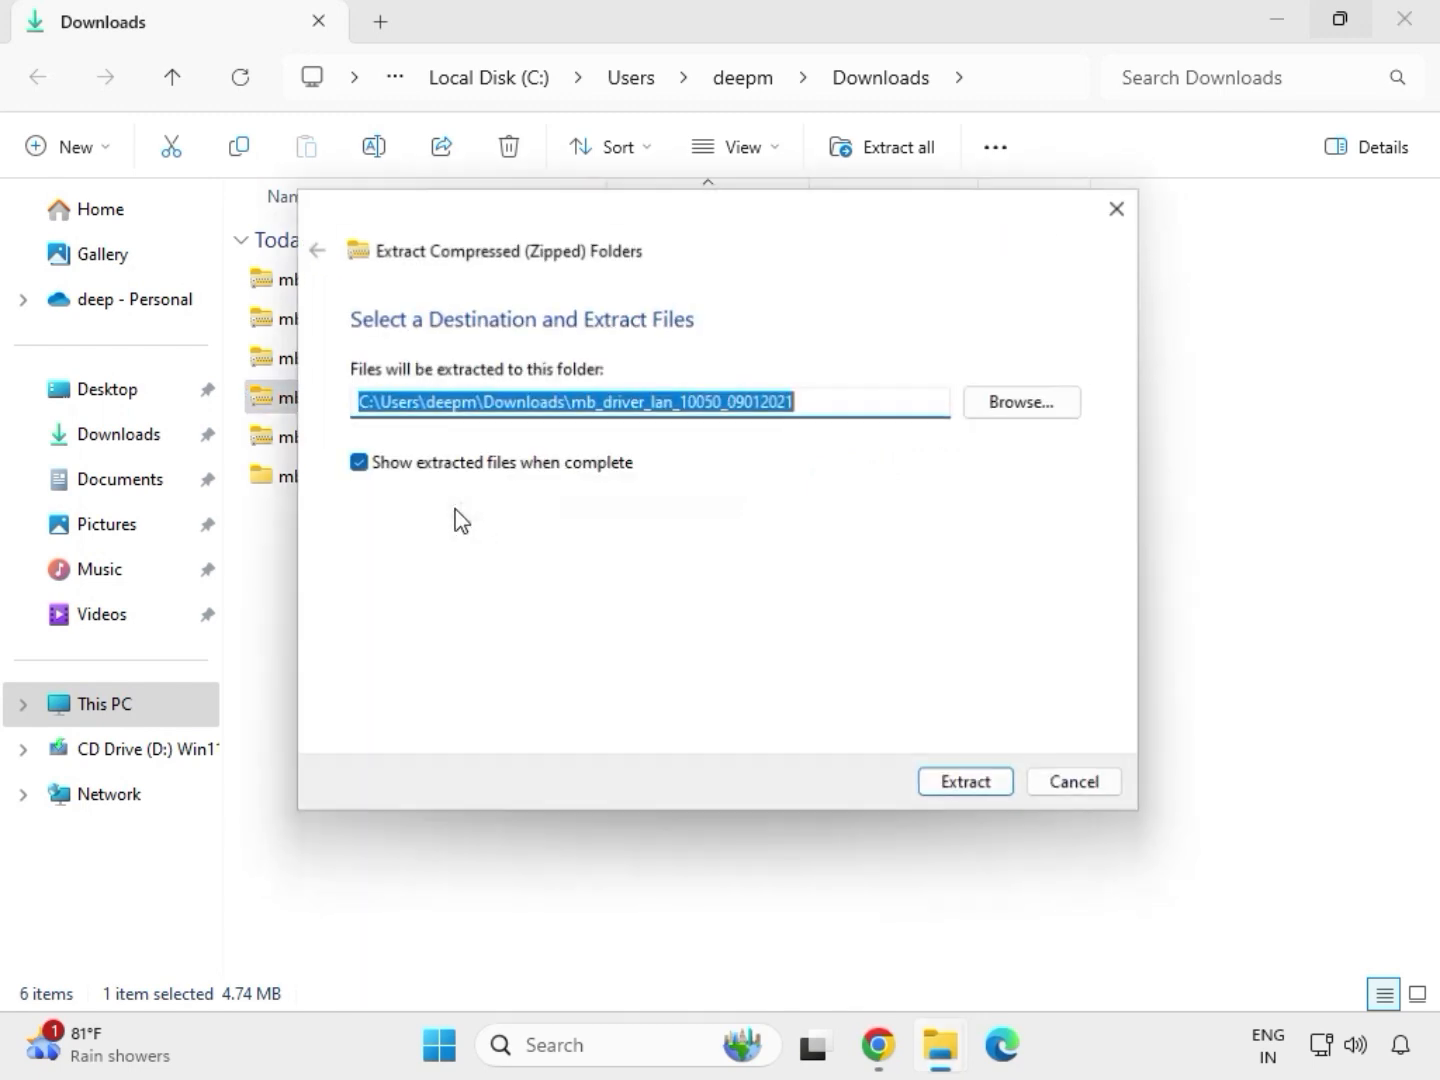
click(965, 789)
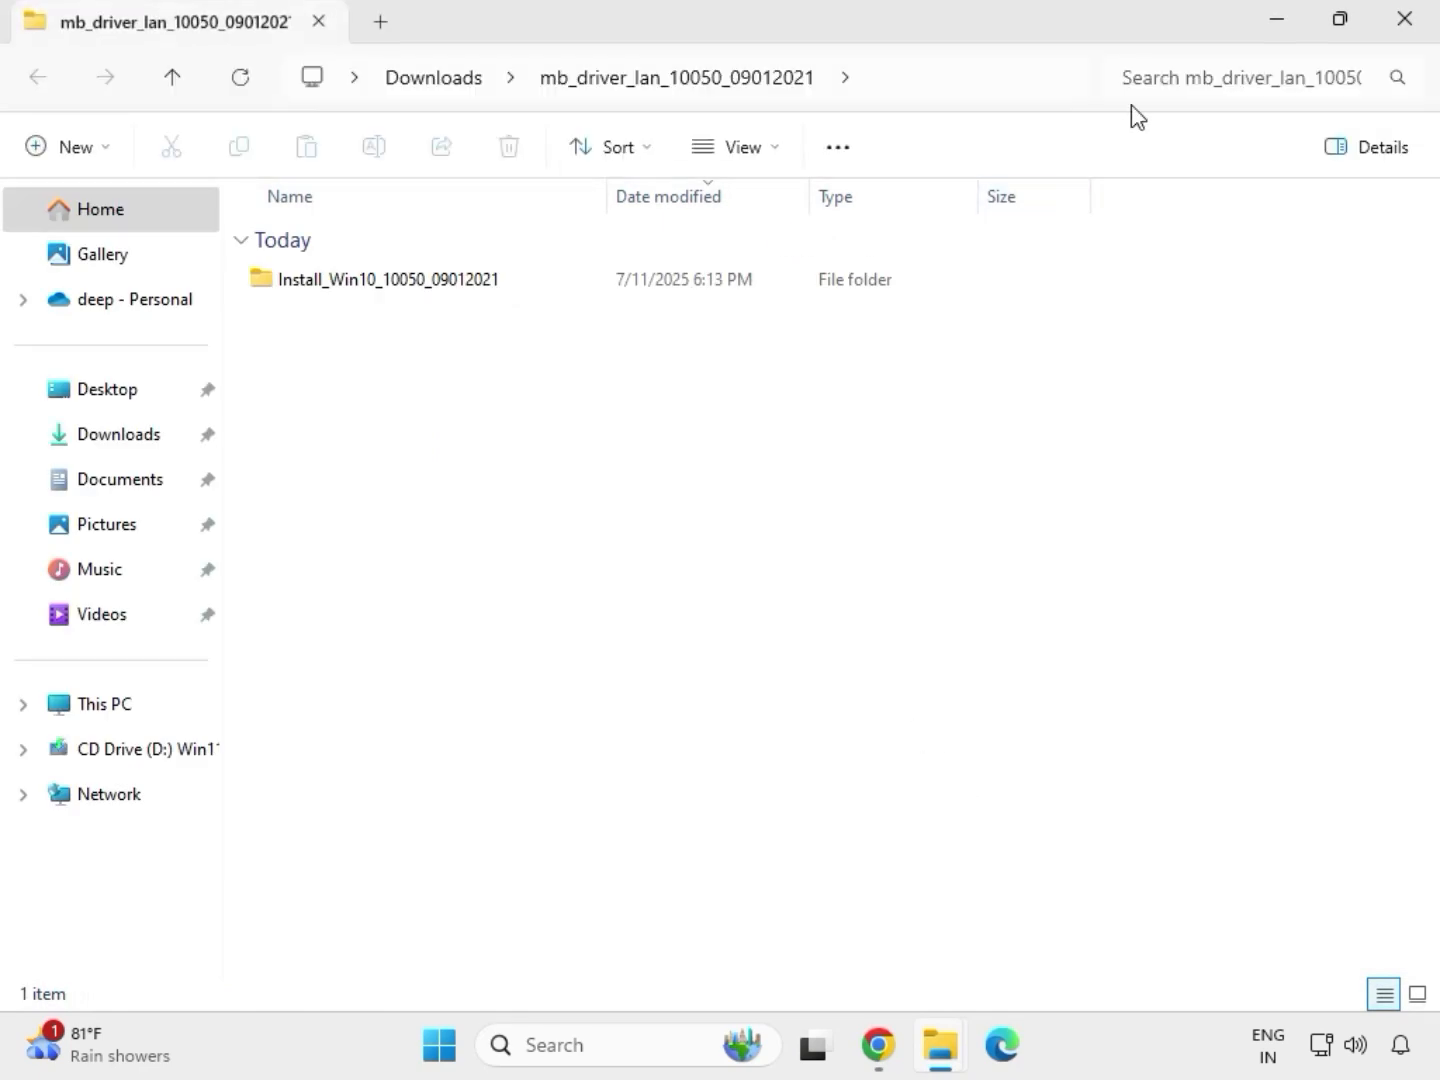
click(1408, 28)
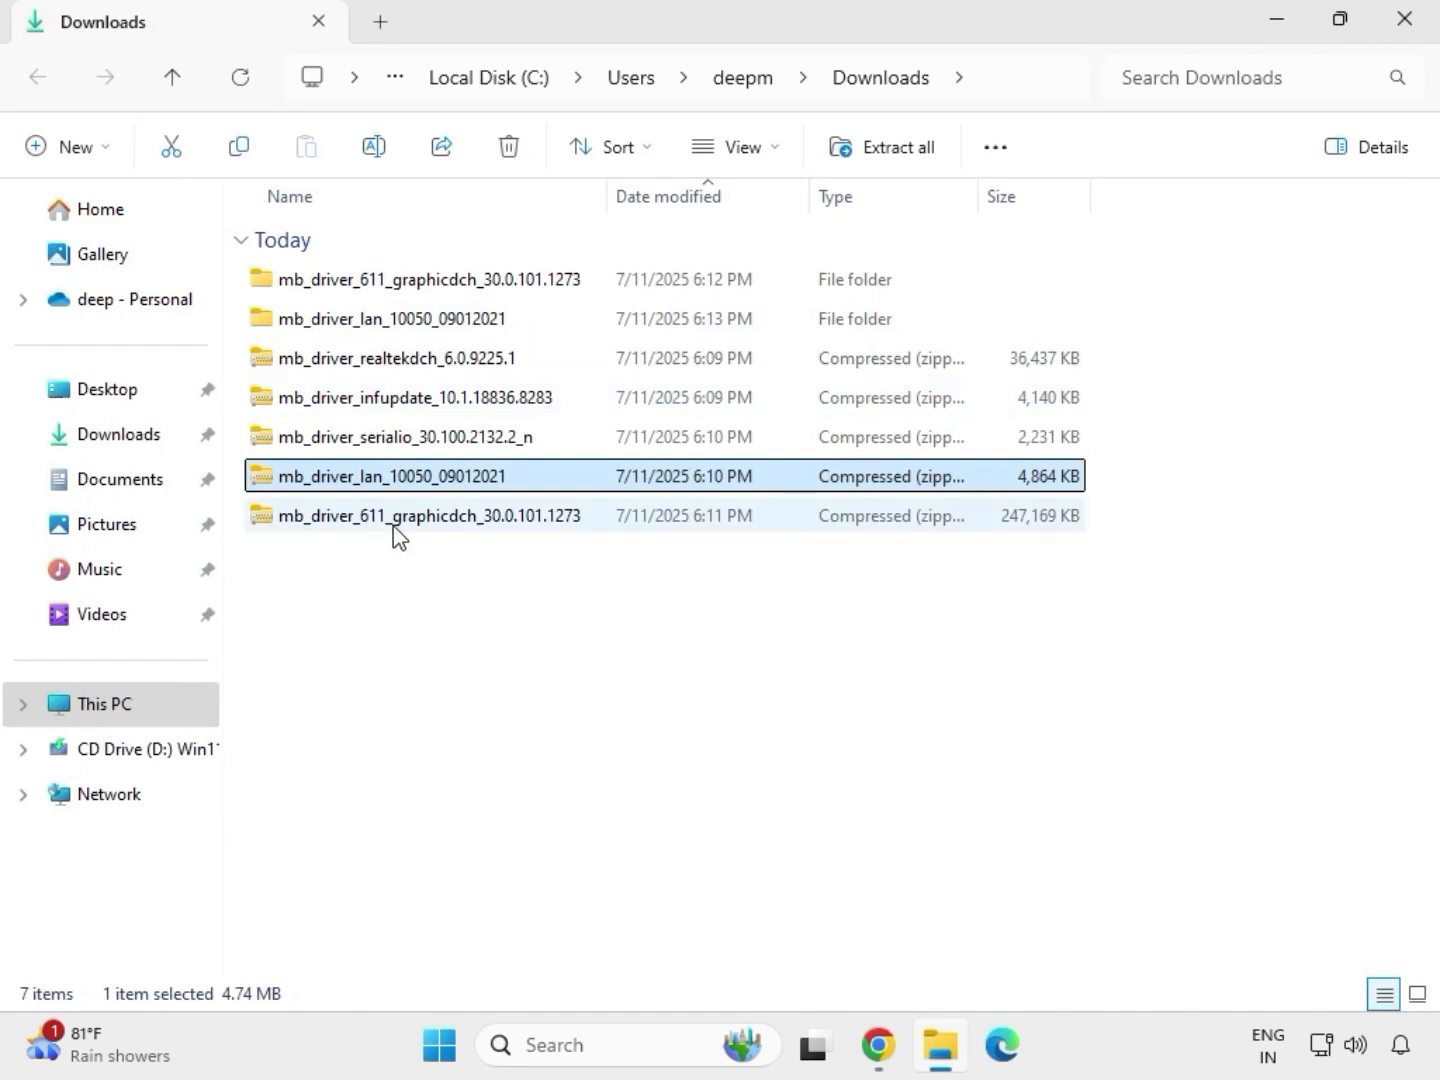
Extract the mb_driver_serialio_30.100.2132.2_n archive to its default folder in Downloads and close the extracted folder's window
click(358, 446)
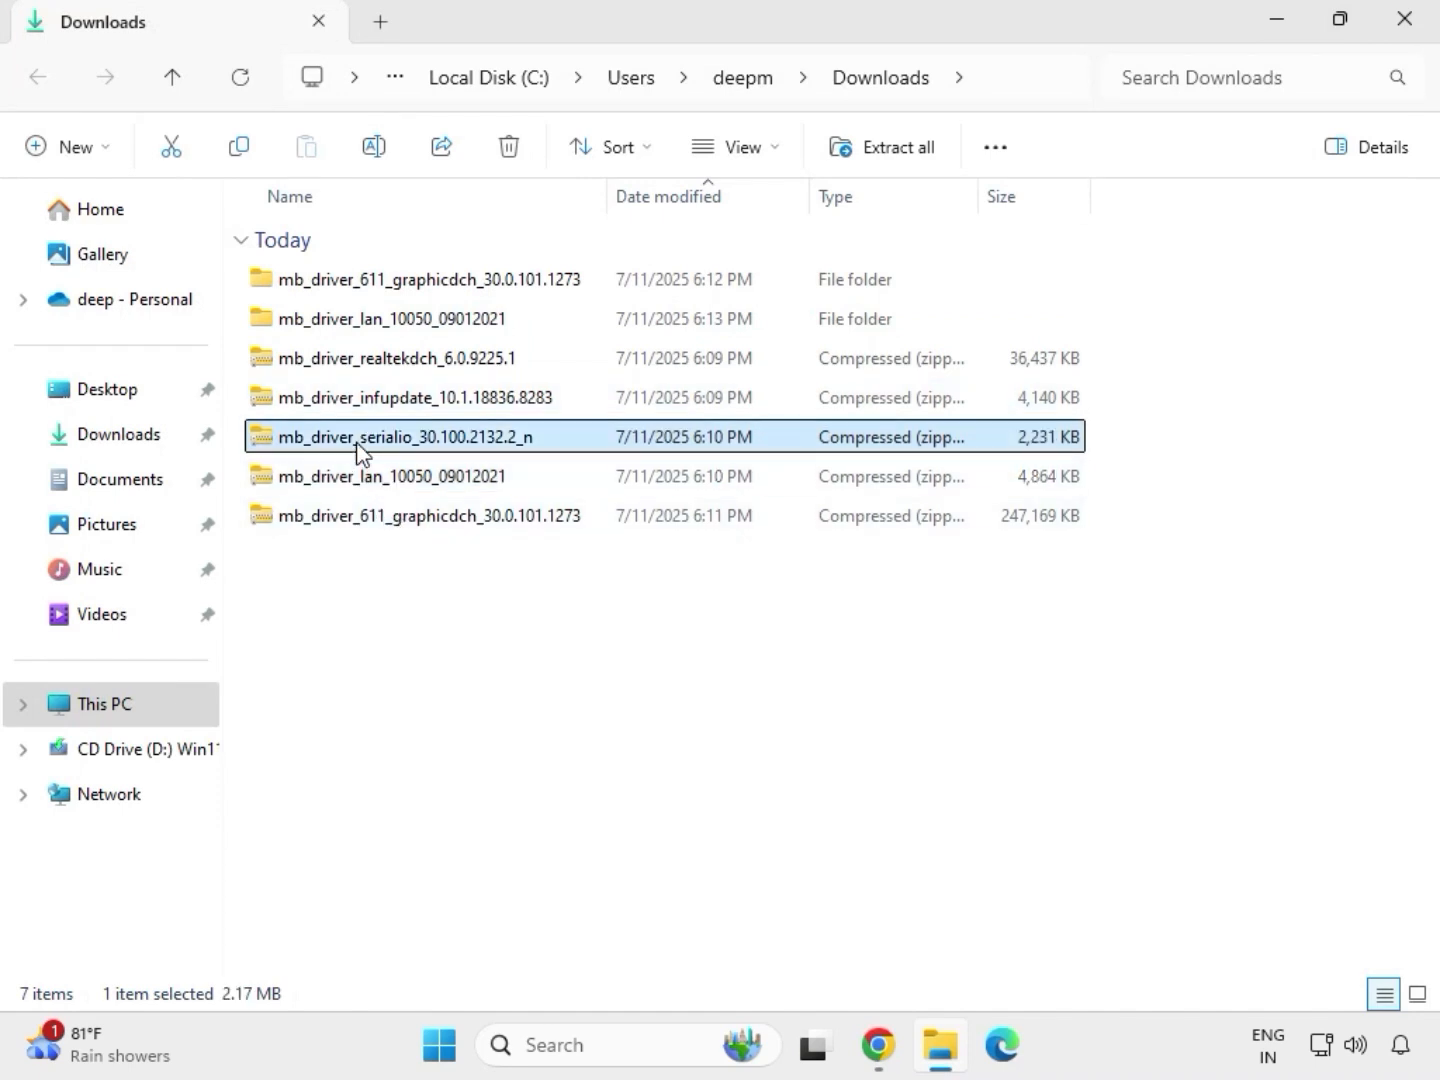
right_click(357, 445)
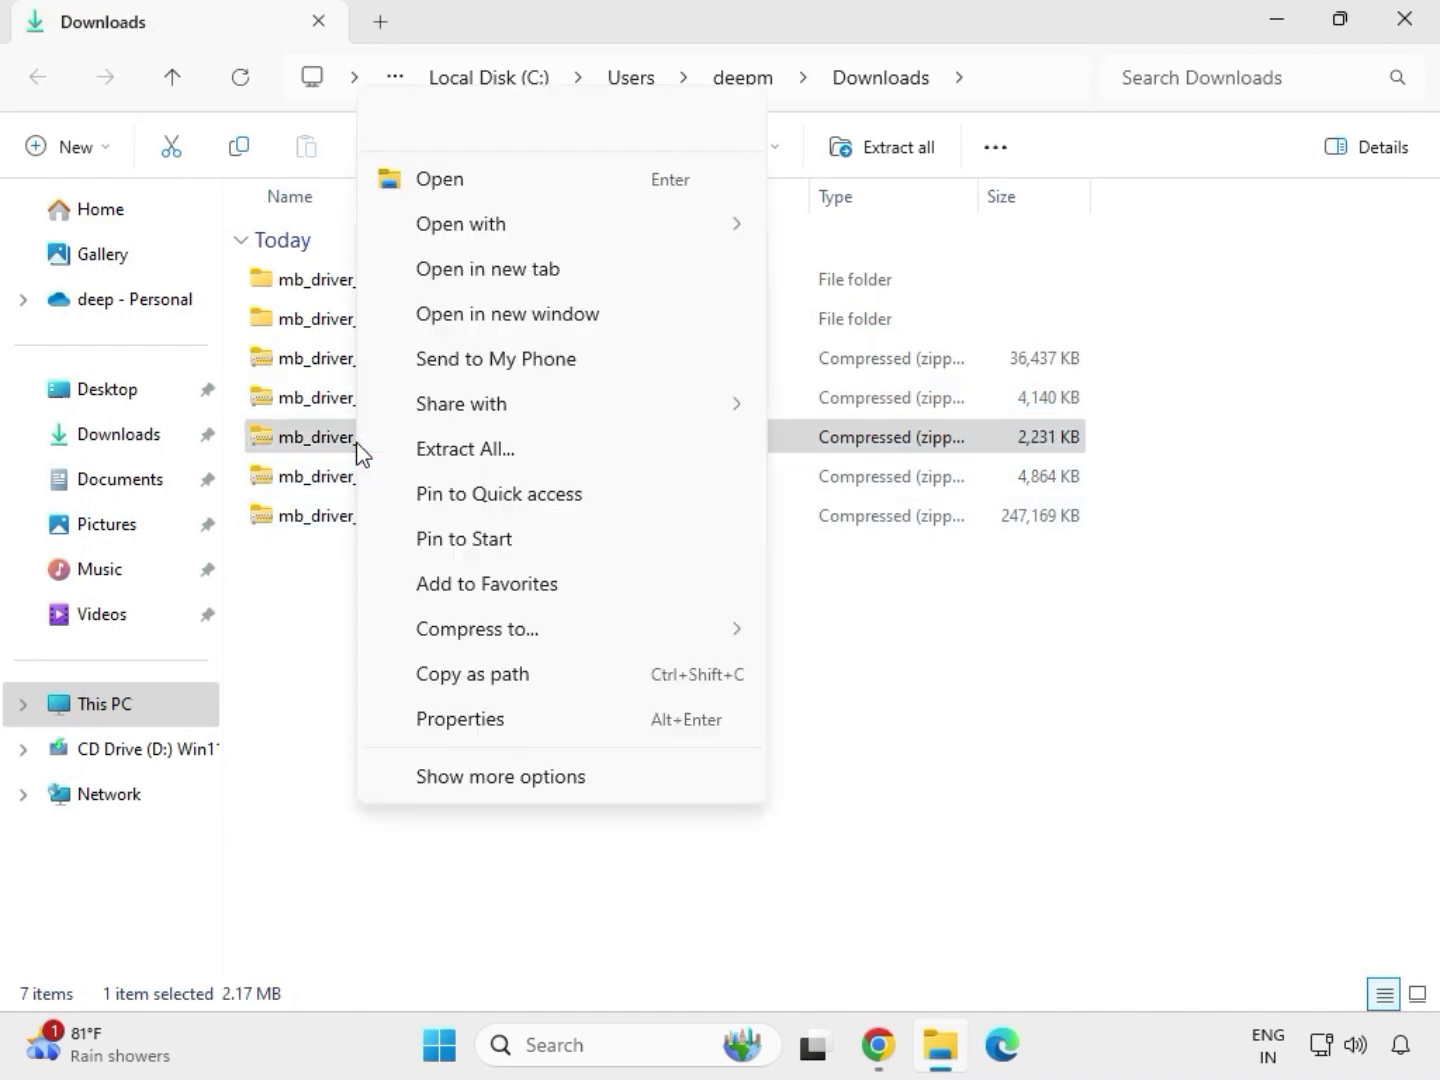
click(440, 447)
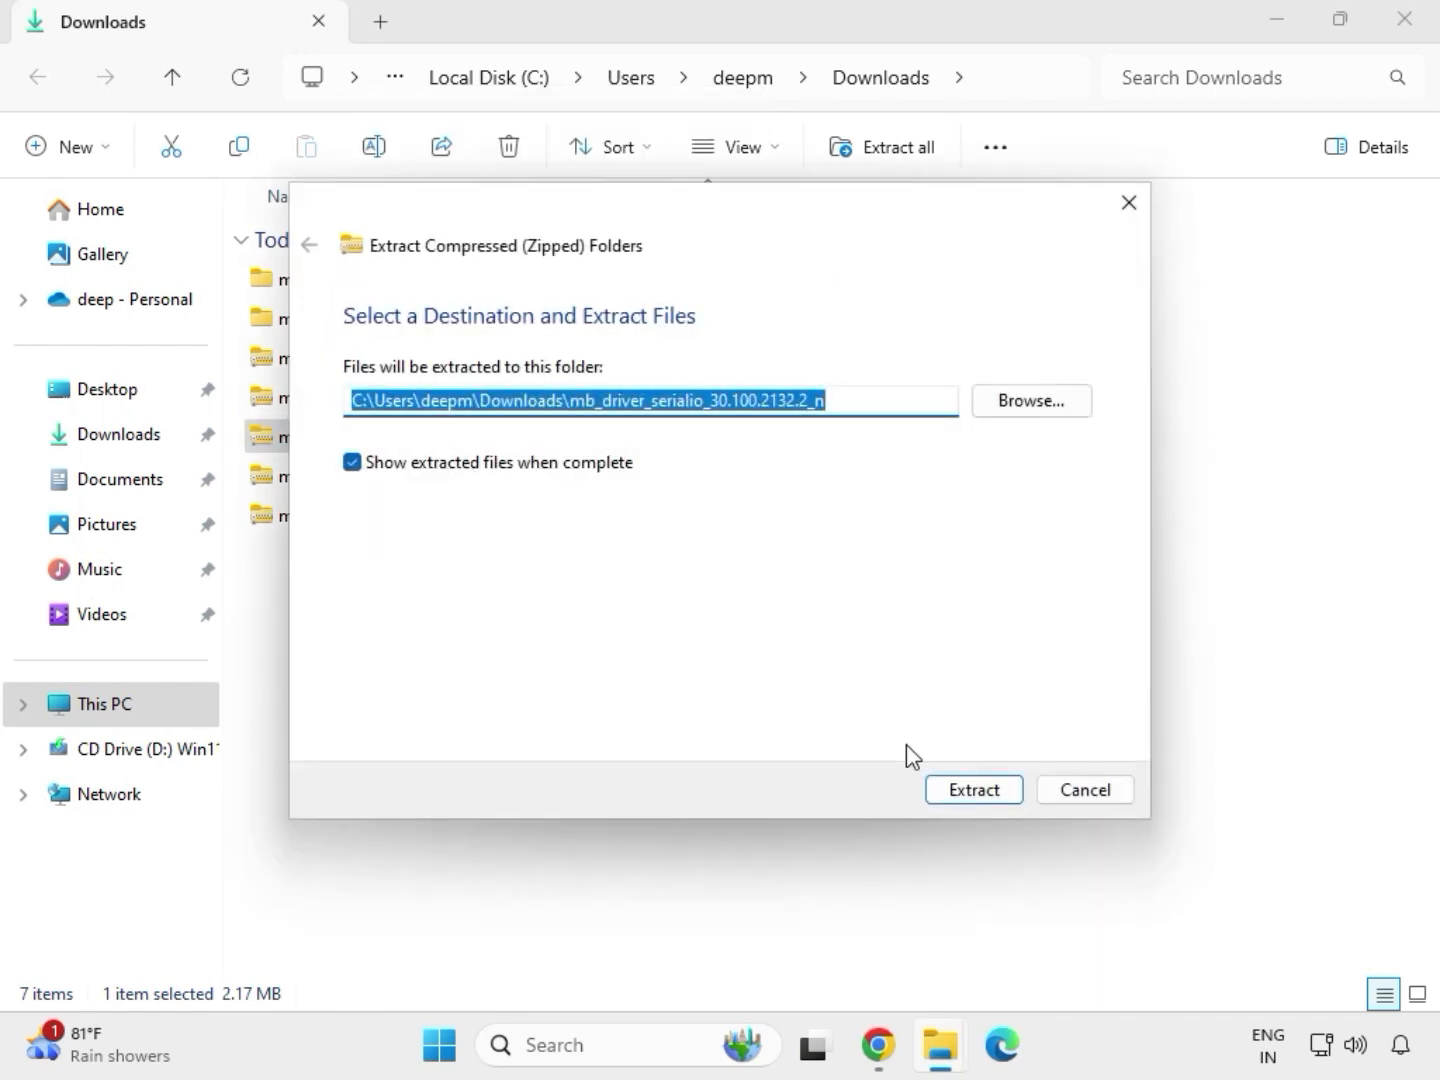
click(962, 790)
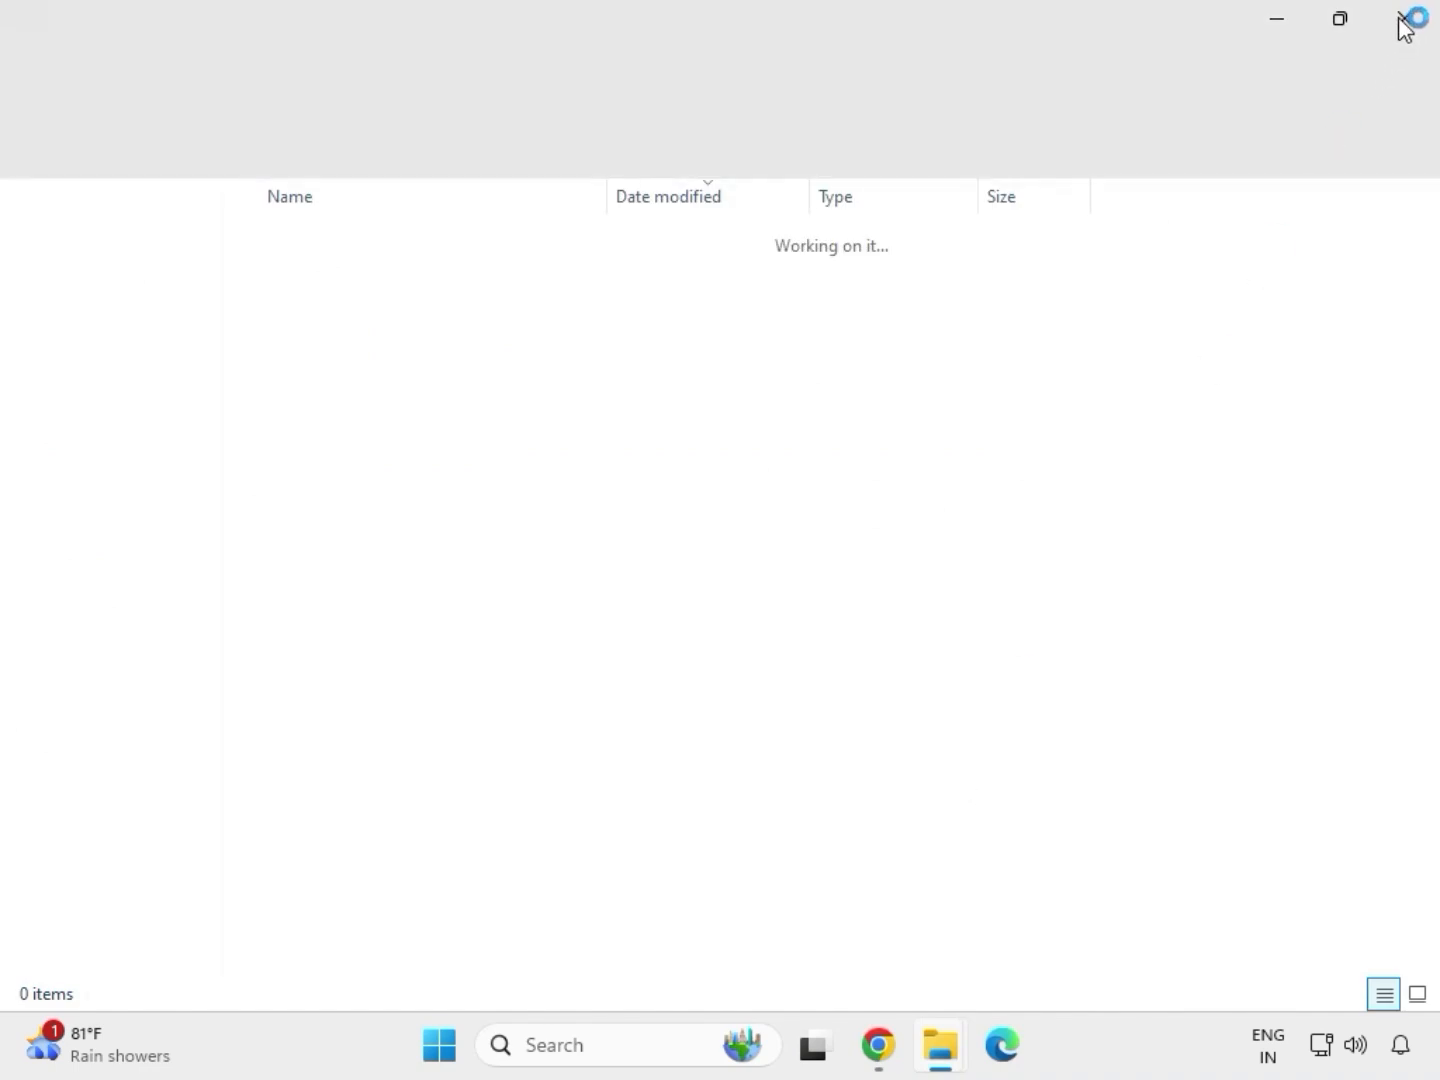
click(1405, 24)
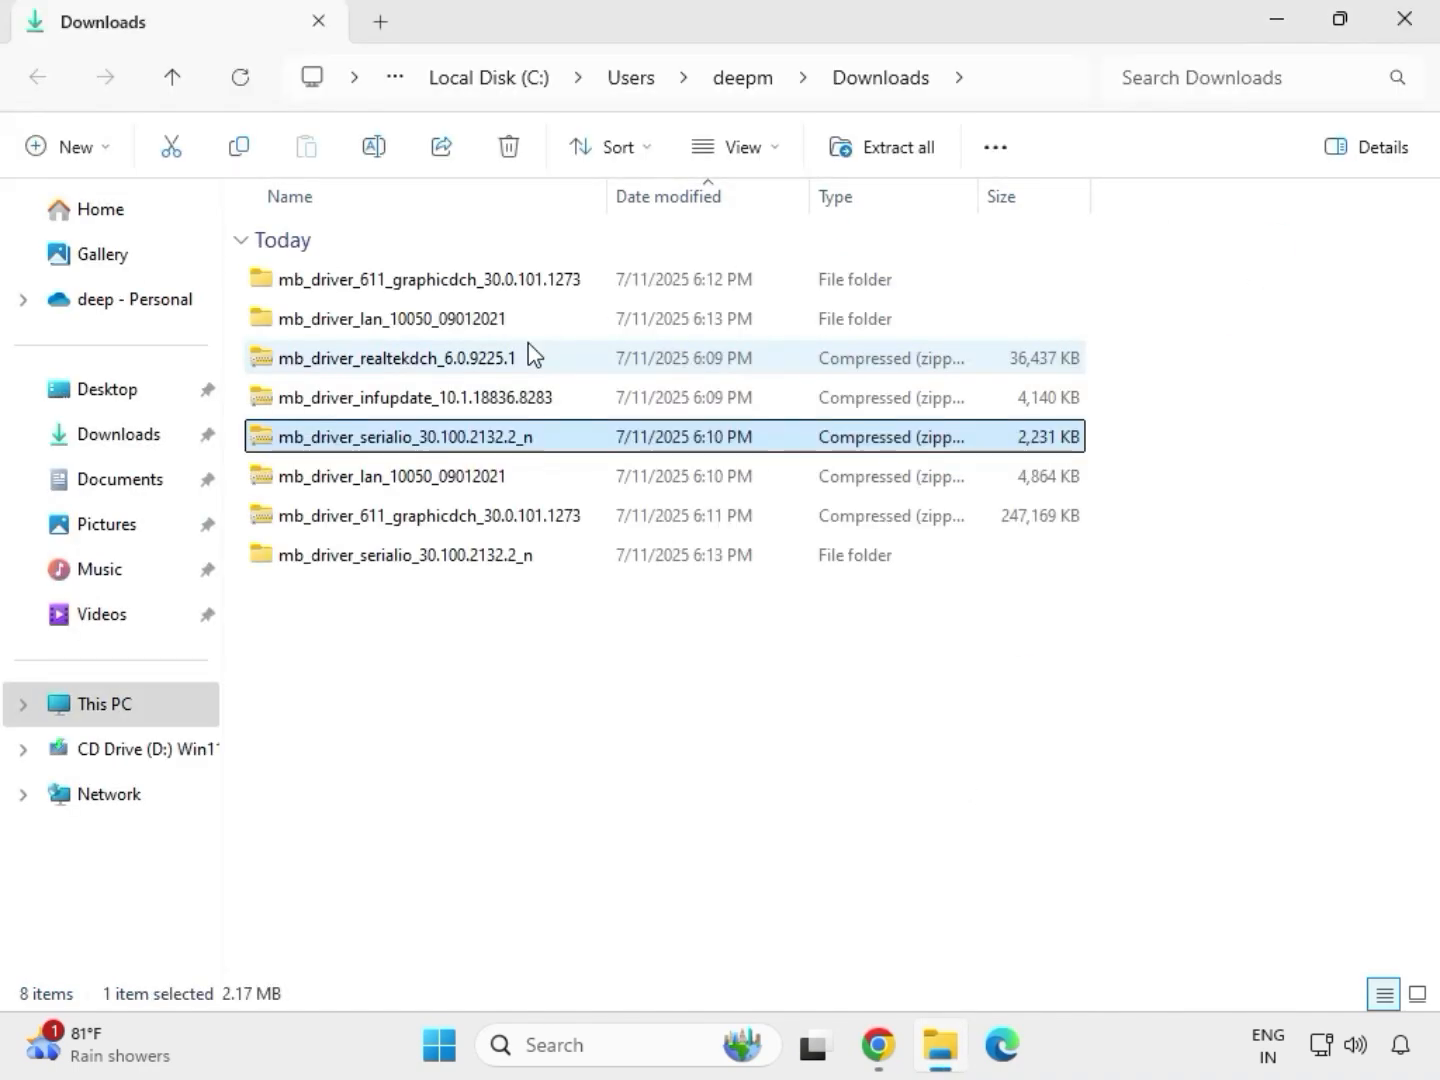
Extract the mb_driver_infupdate_10.1.18836.8283 archive to its default folder in Downloads and close the extracted folder's window
click(374, 400)
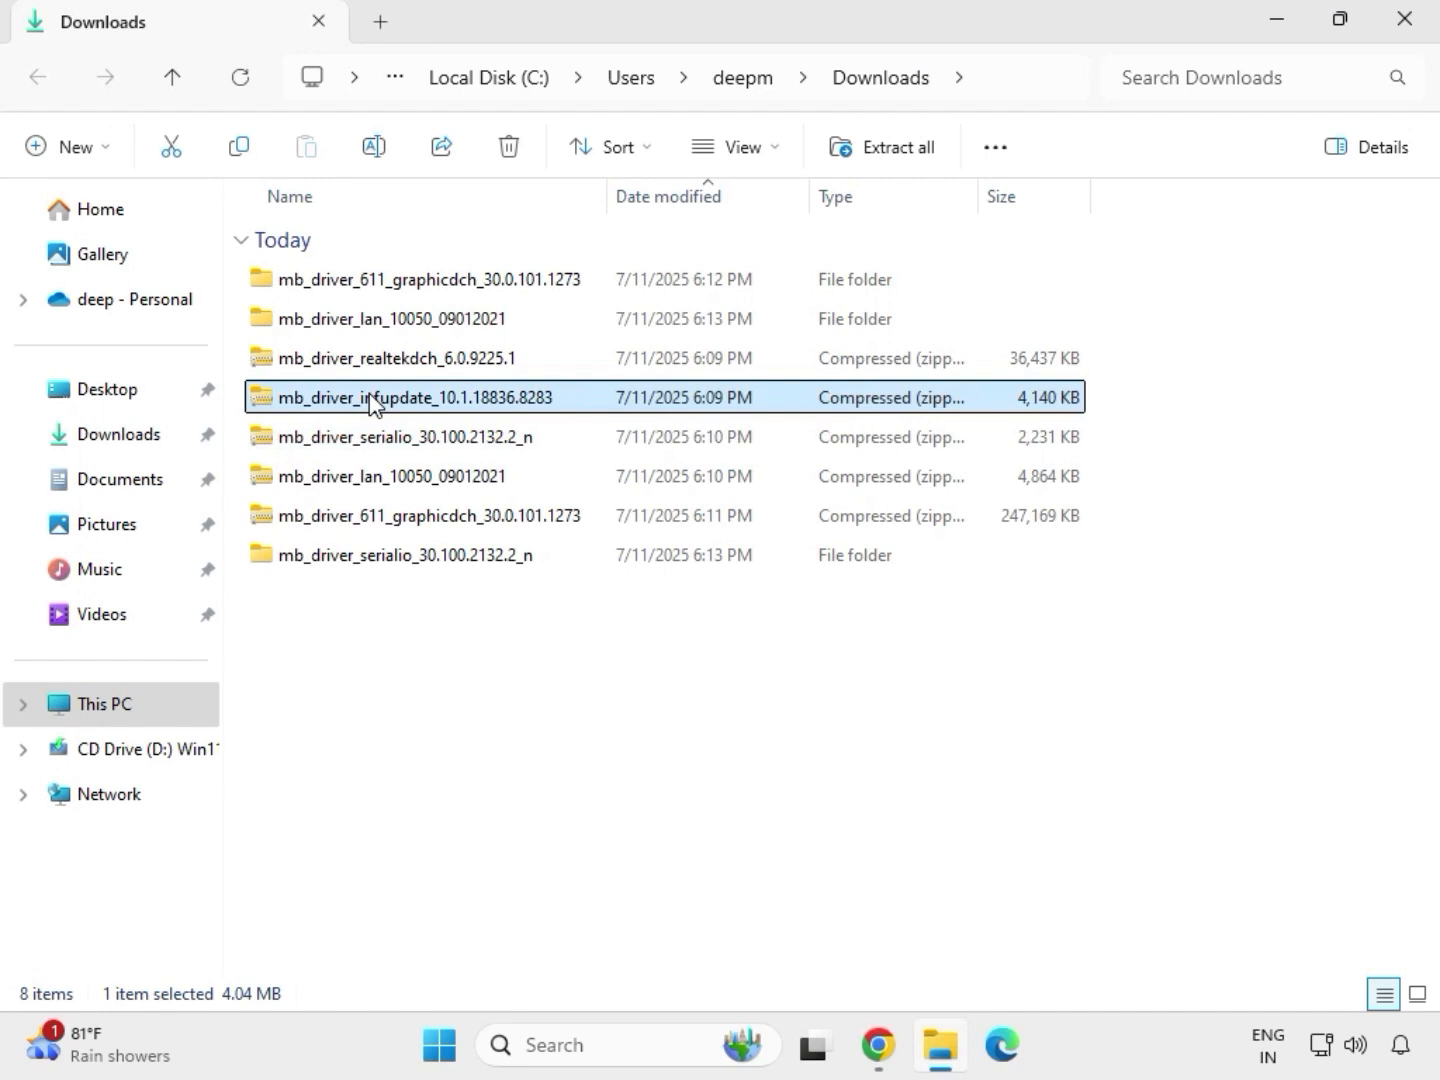
right_click(374, 402)
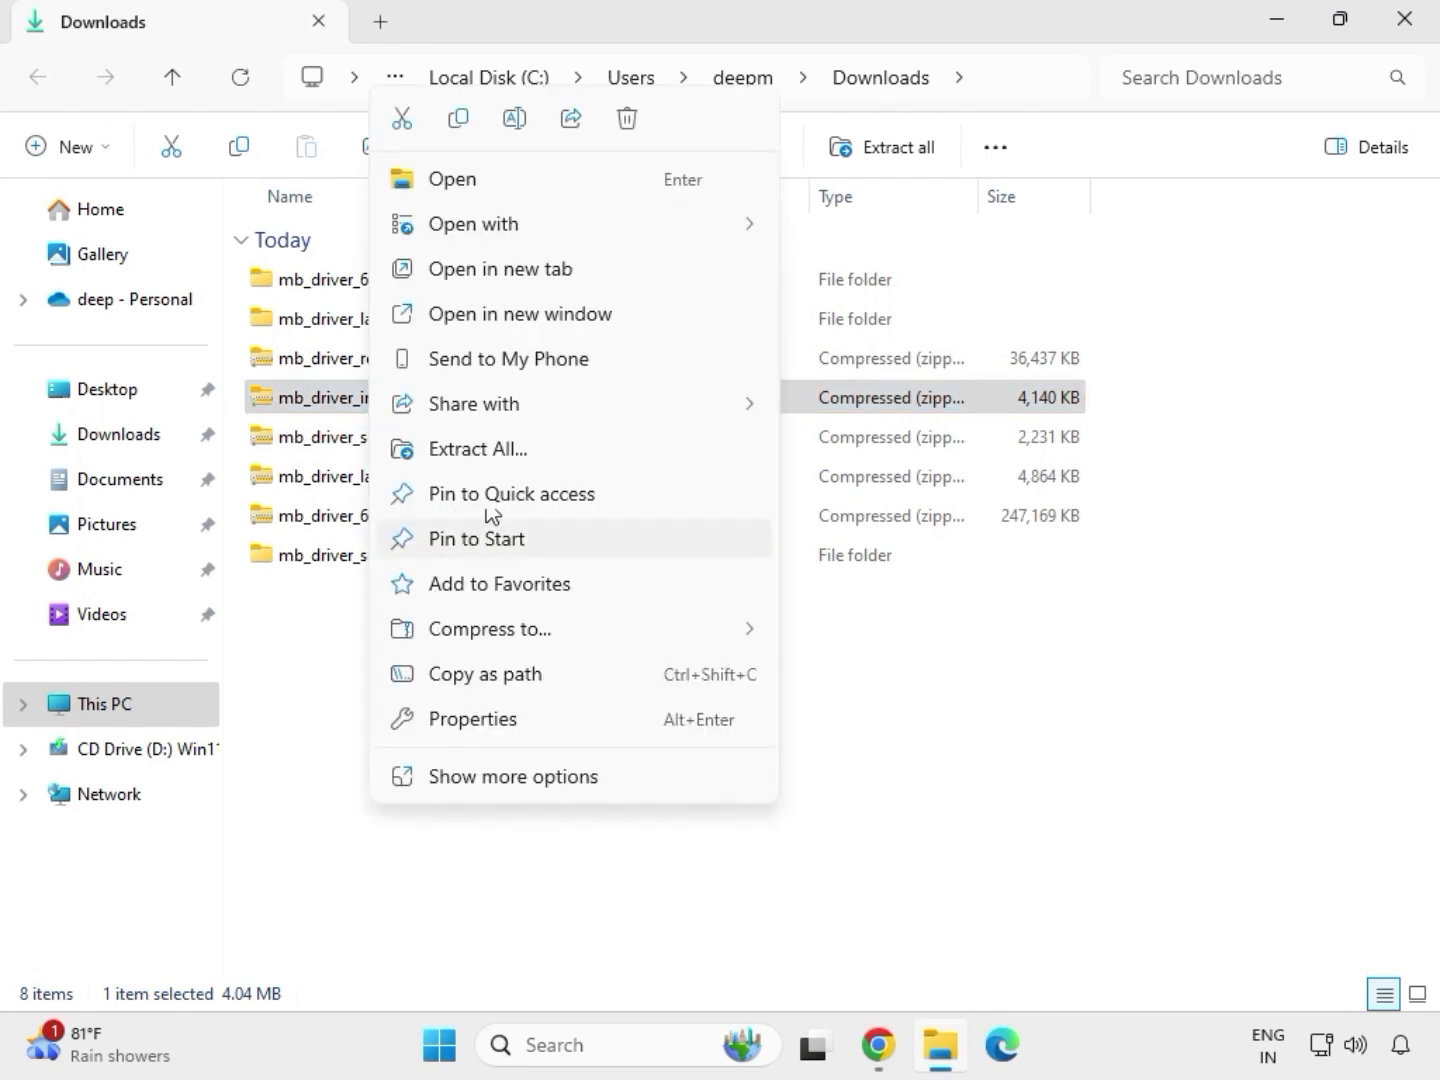
click(505, 449)
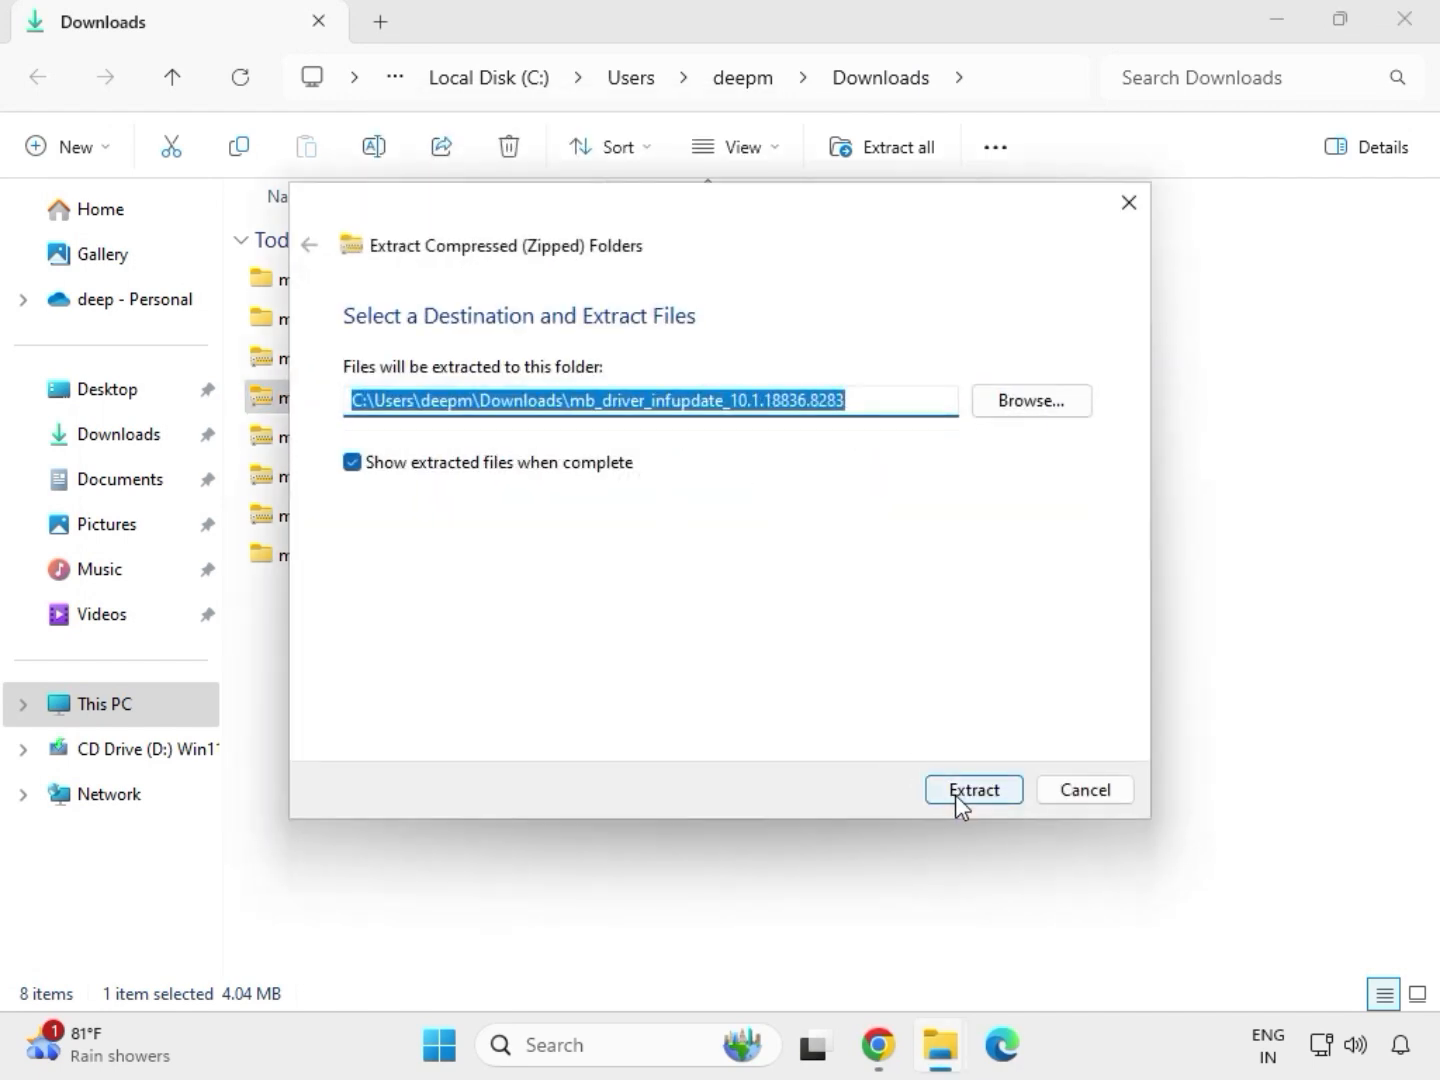
click(955, 792)
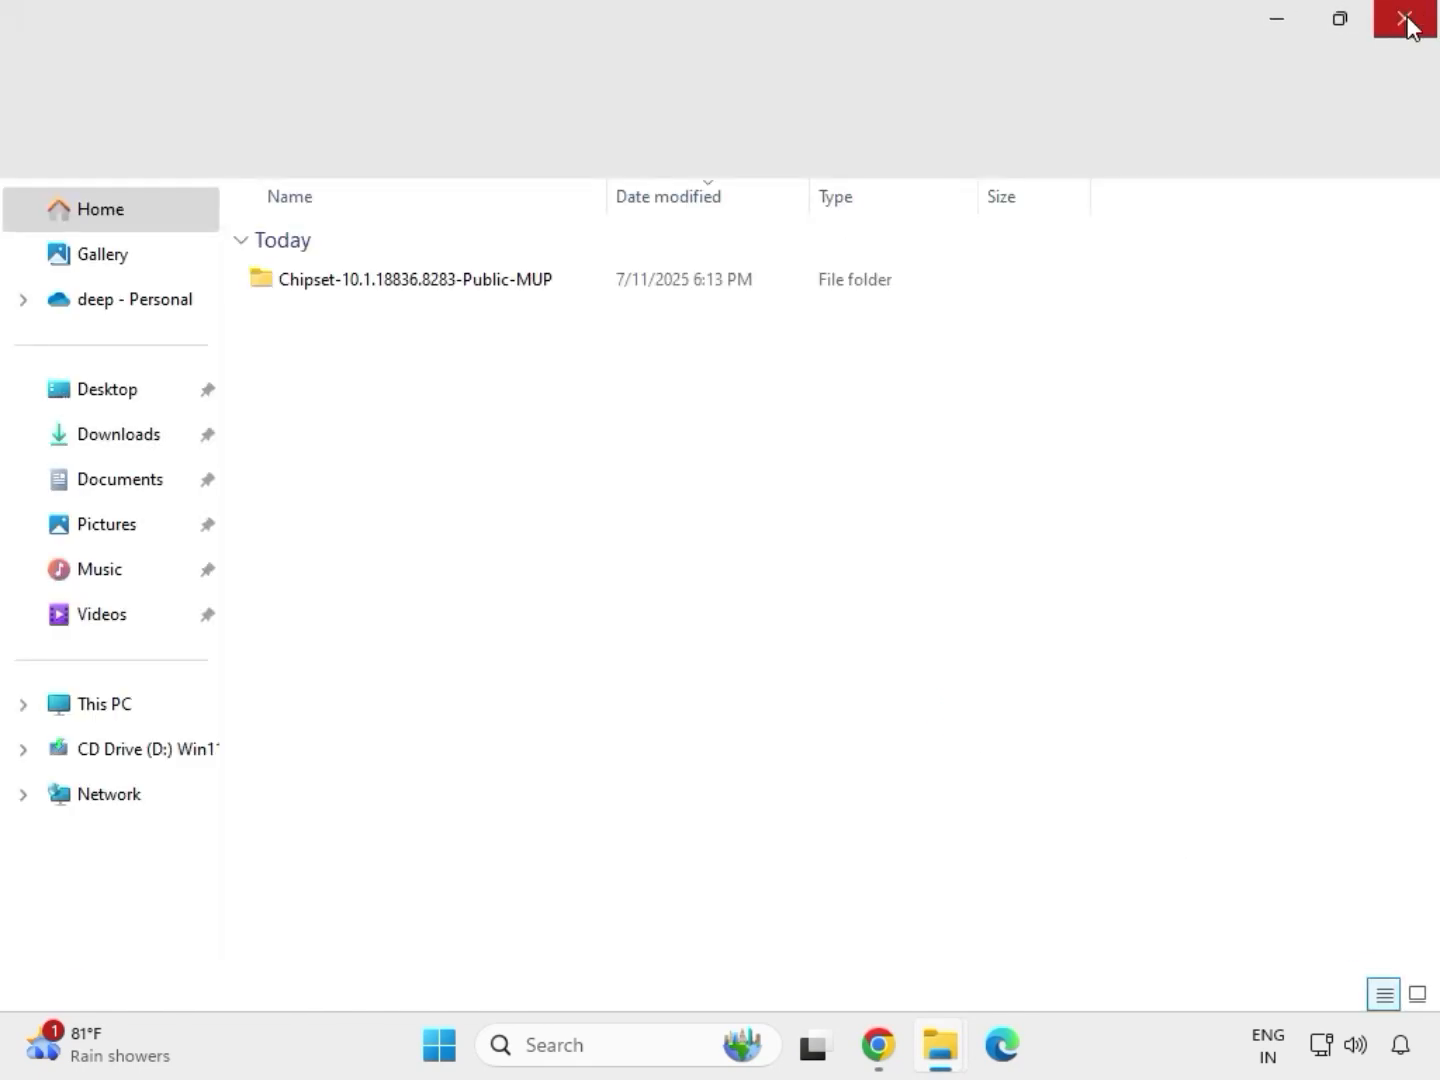
click(1405, 23)
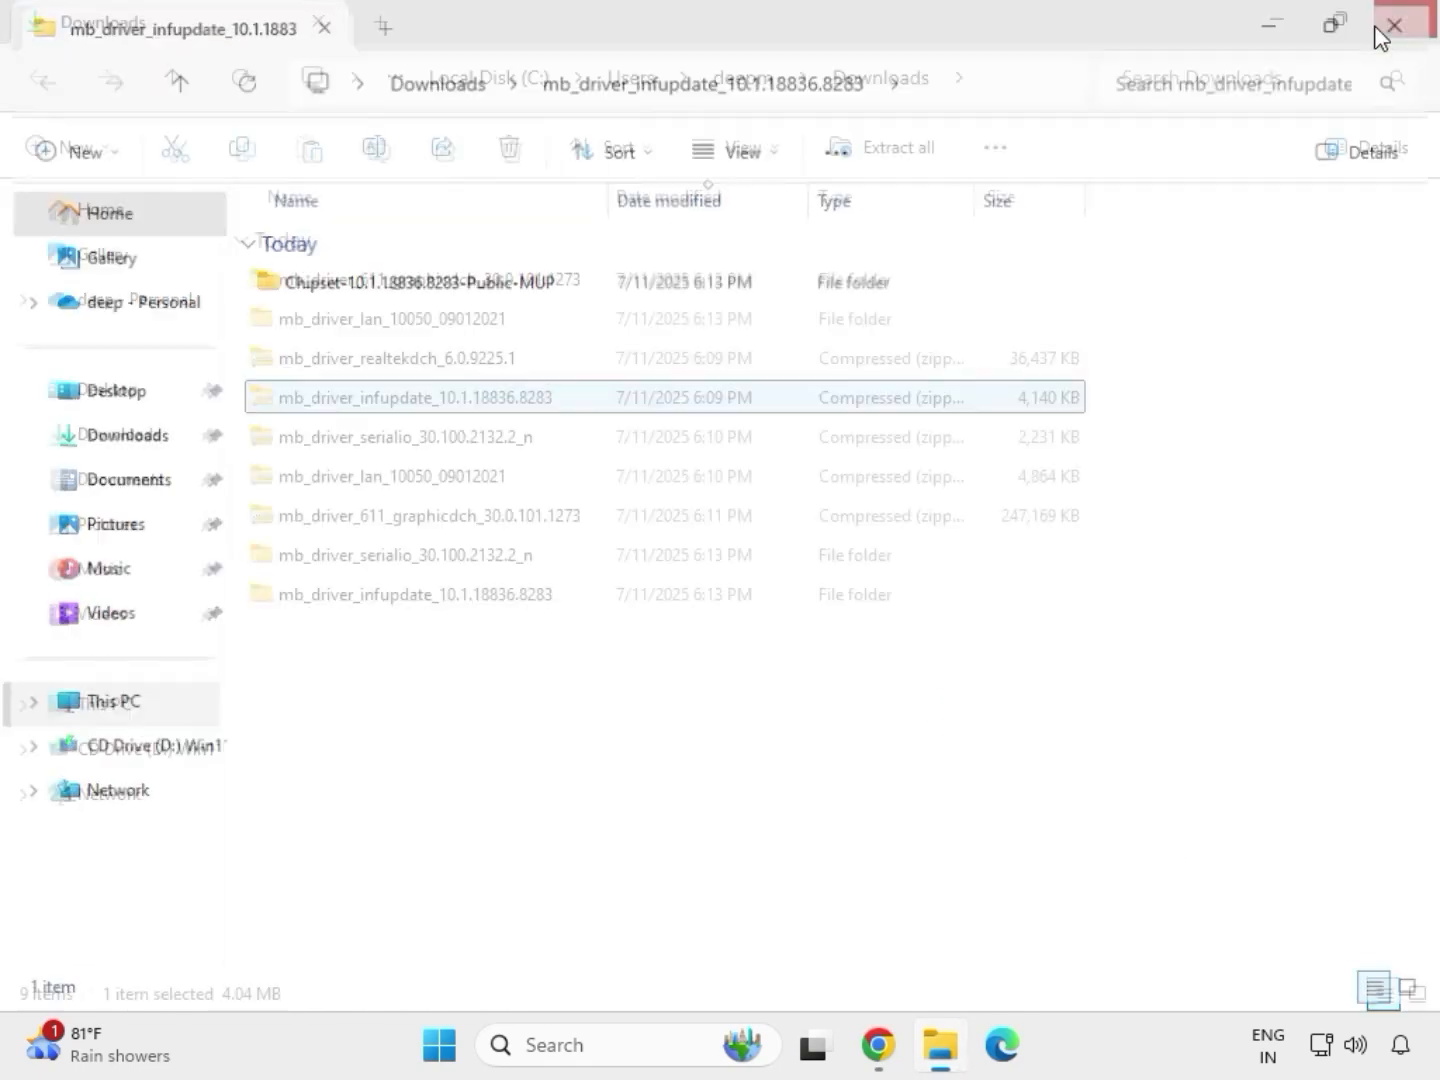
Extract the mb_driver_realtekdch_6.0.9225.1 archive to its default folder in Downloads and close the extracted folder's window
click(385, 365)
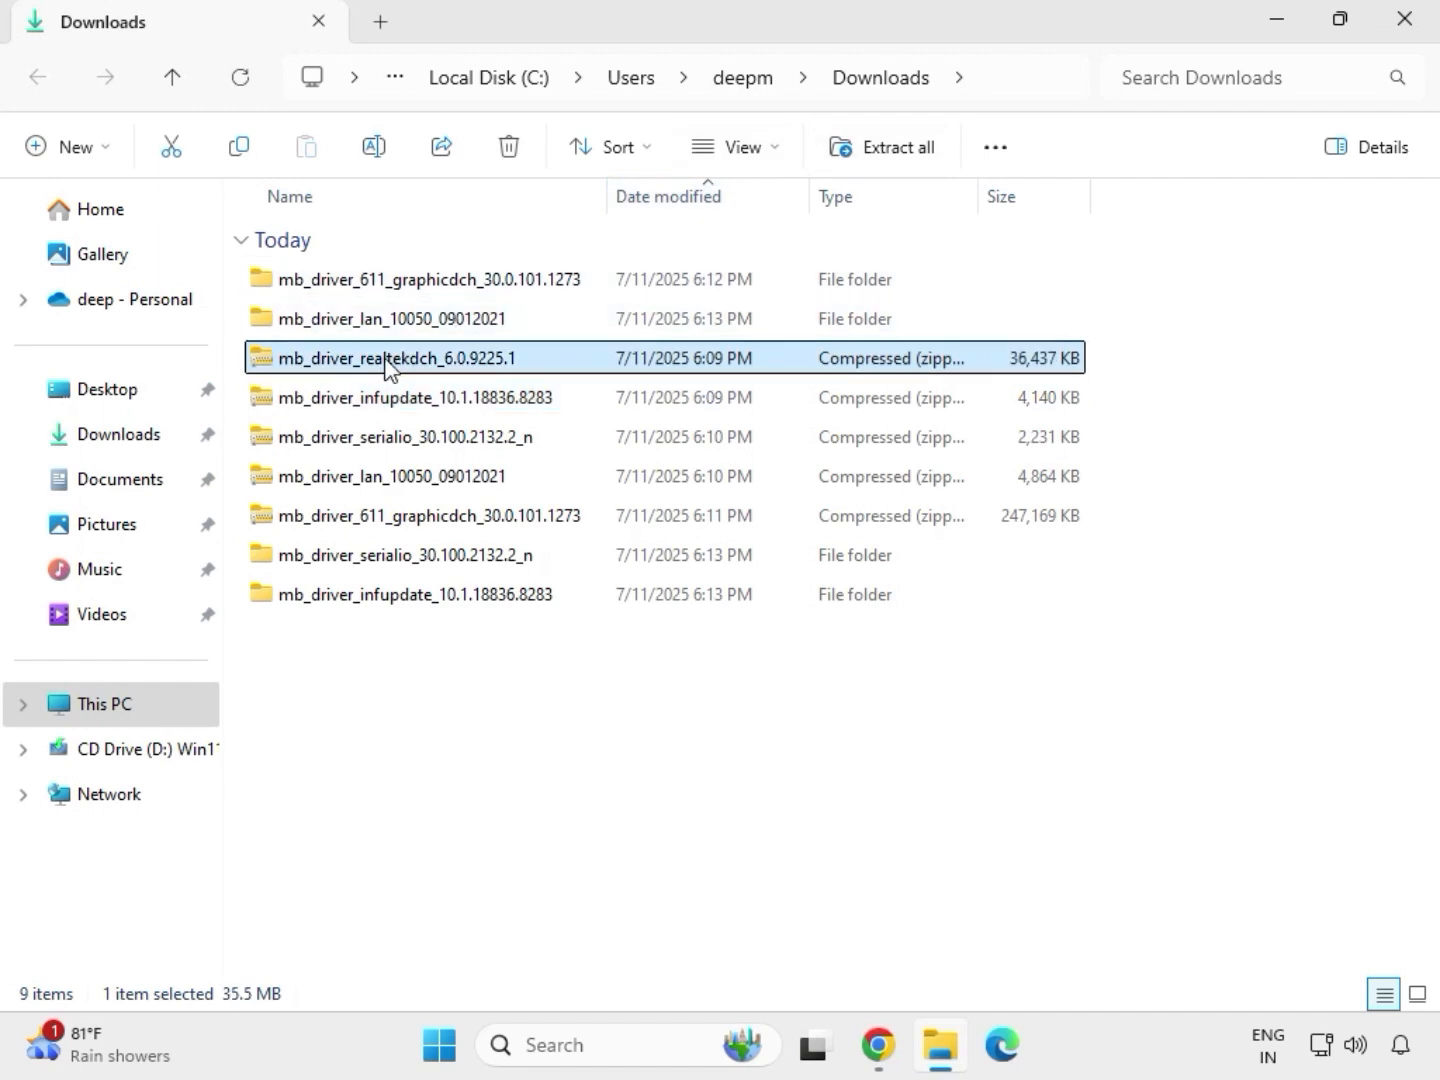
right_click(388, 366)
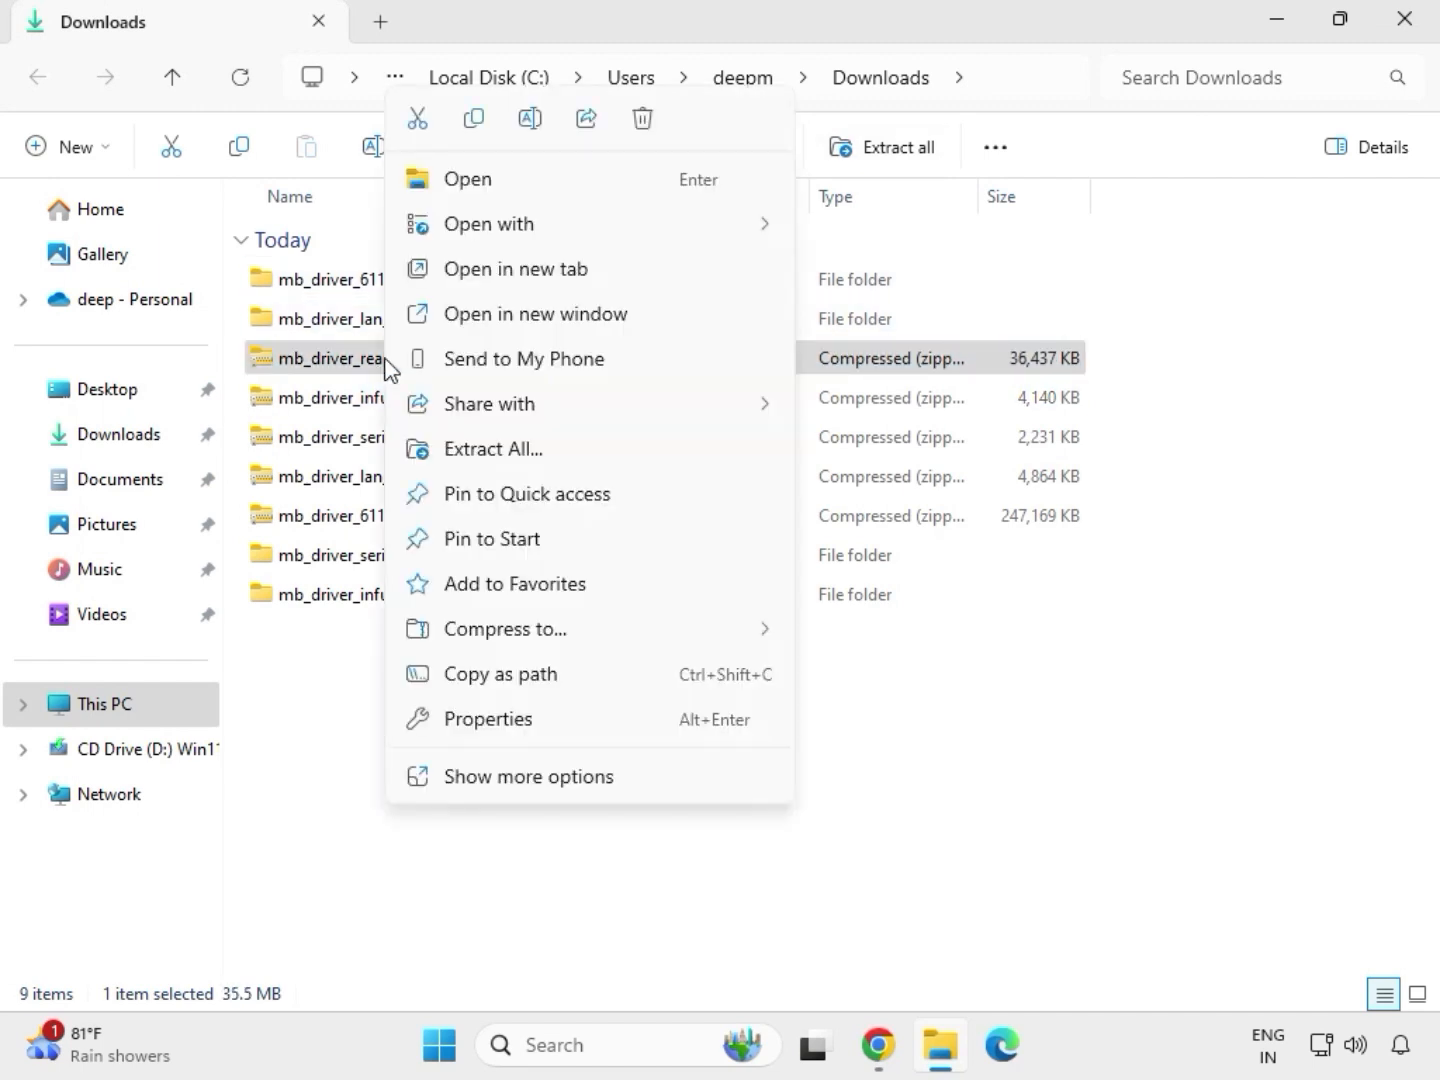
click(470, 448)
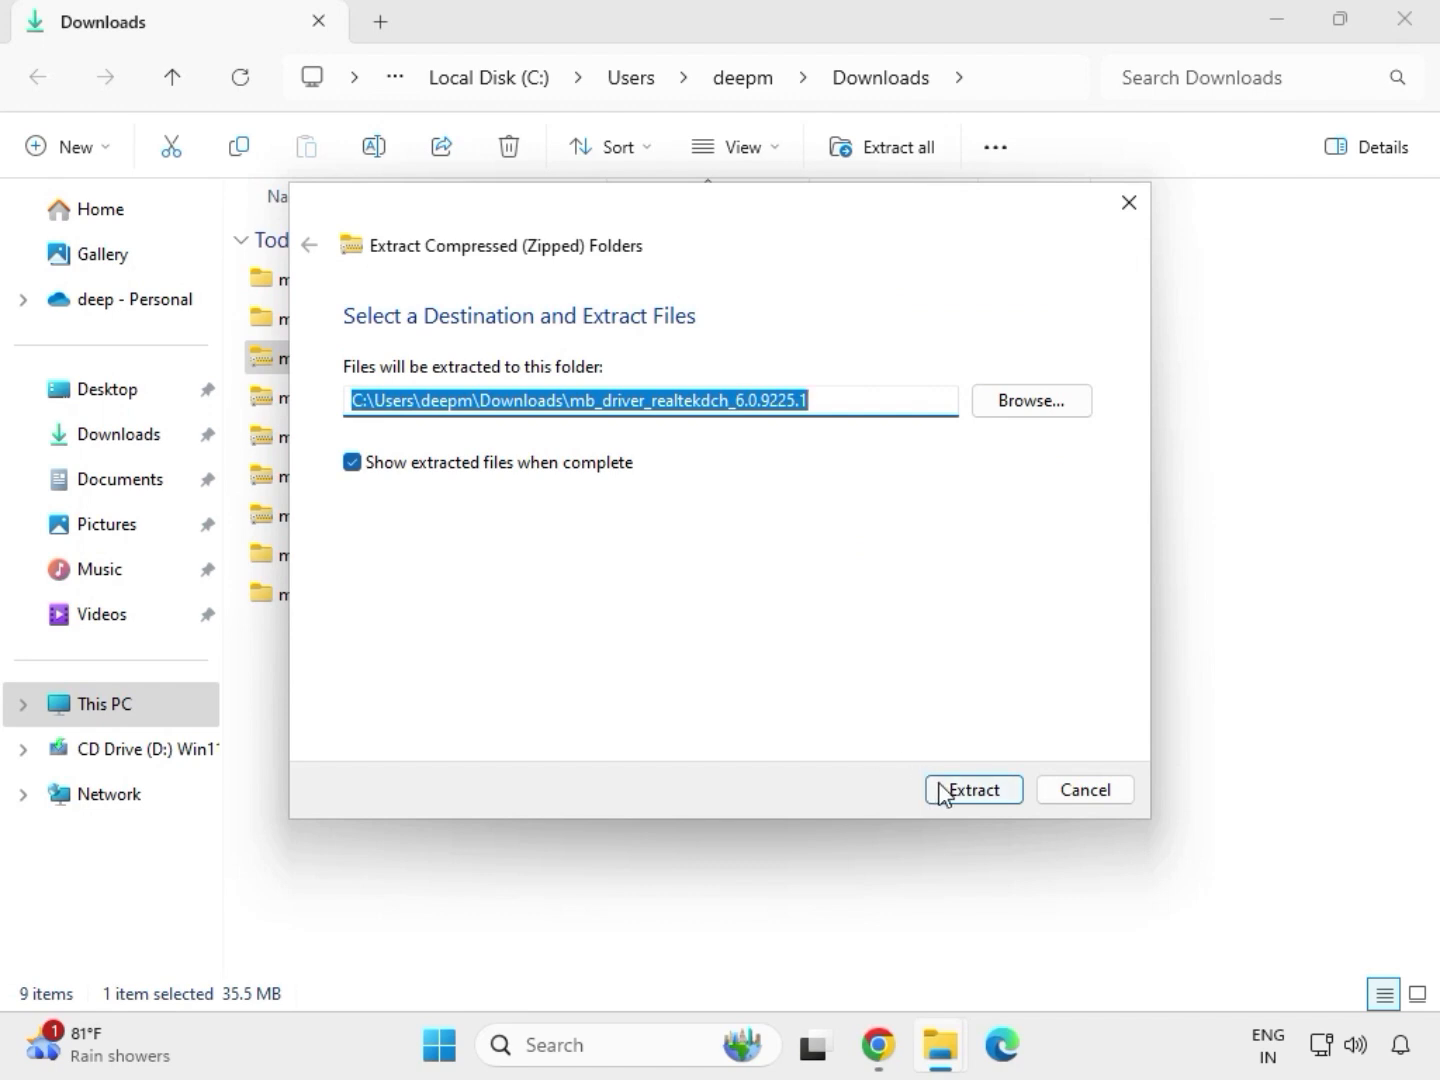
click(942, 790)
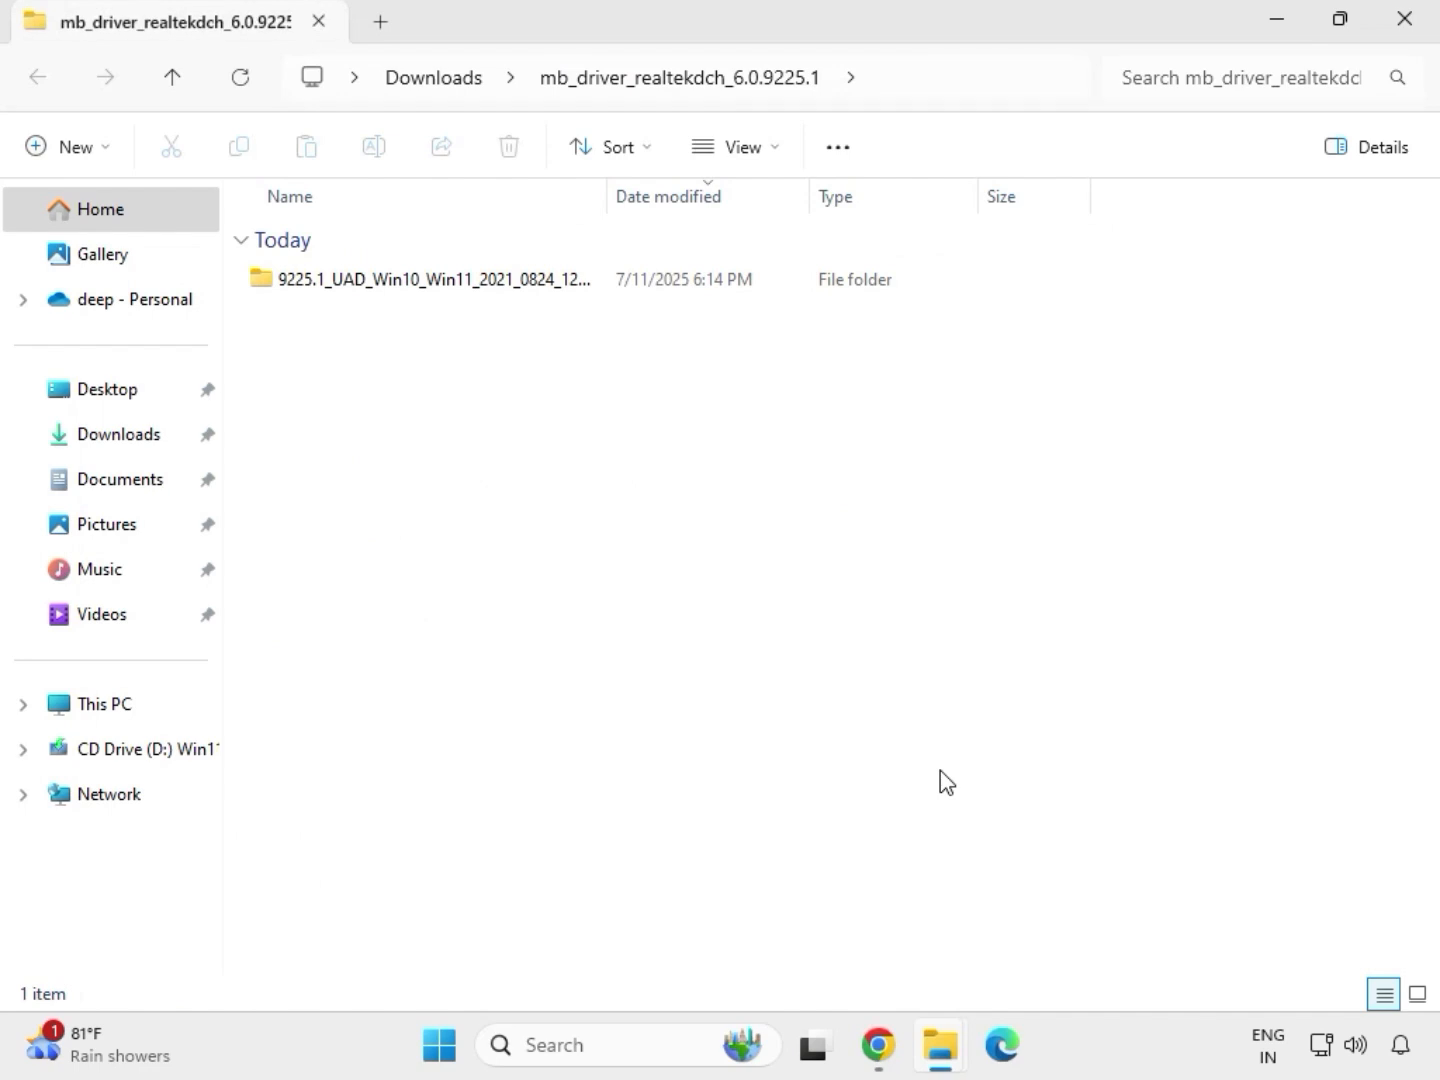
click(1406, 22)
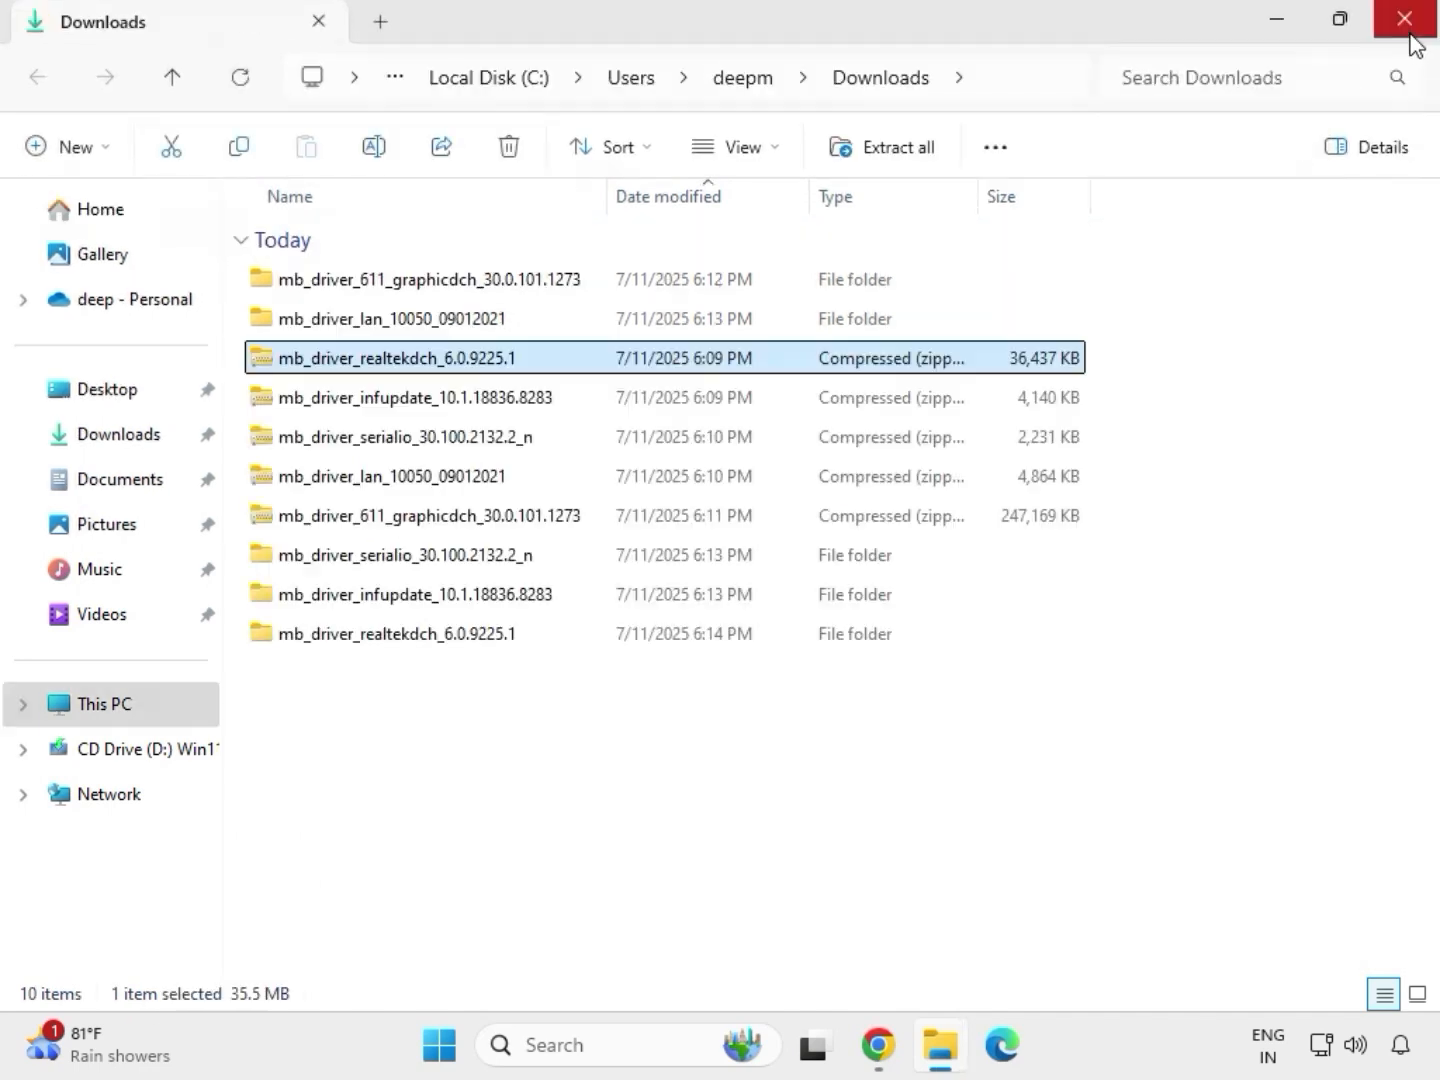
Refresh the Downloads folder so its extracted folders and archives are listed in sorted order
click(690, 800)
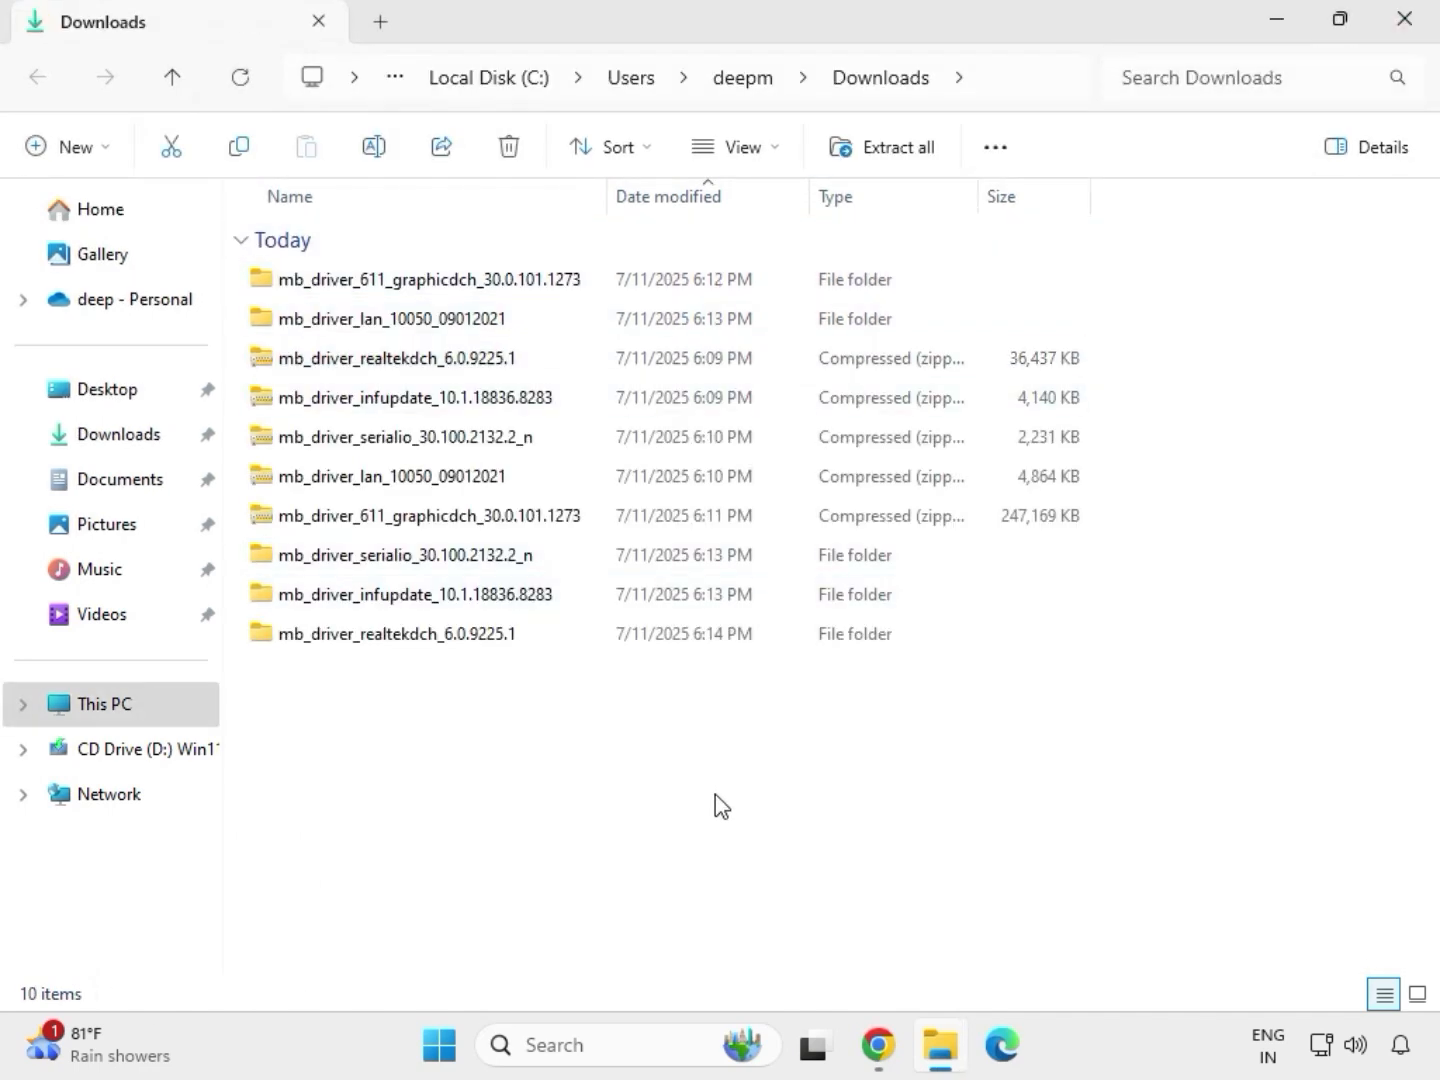
right_click(679, 772)
click(639, 743)
right_click(604, 743)
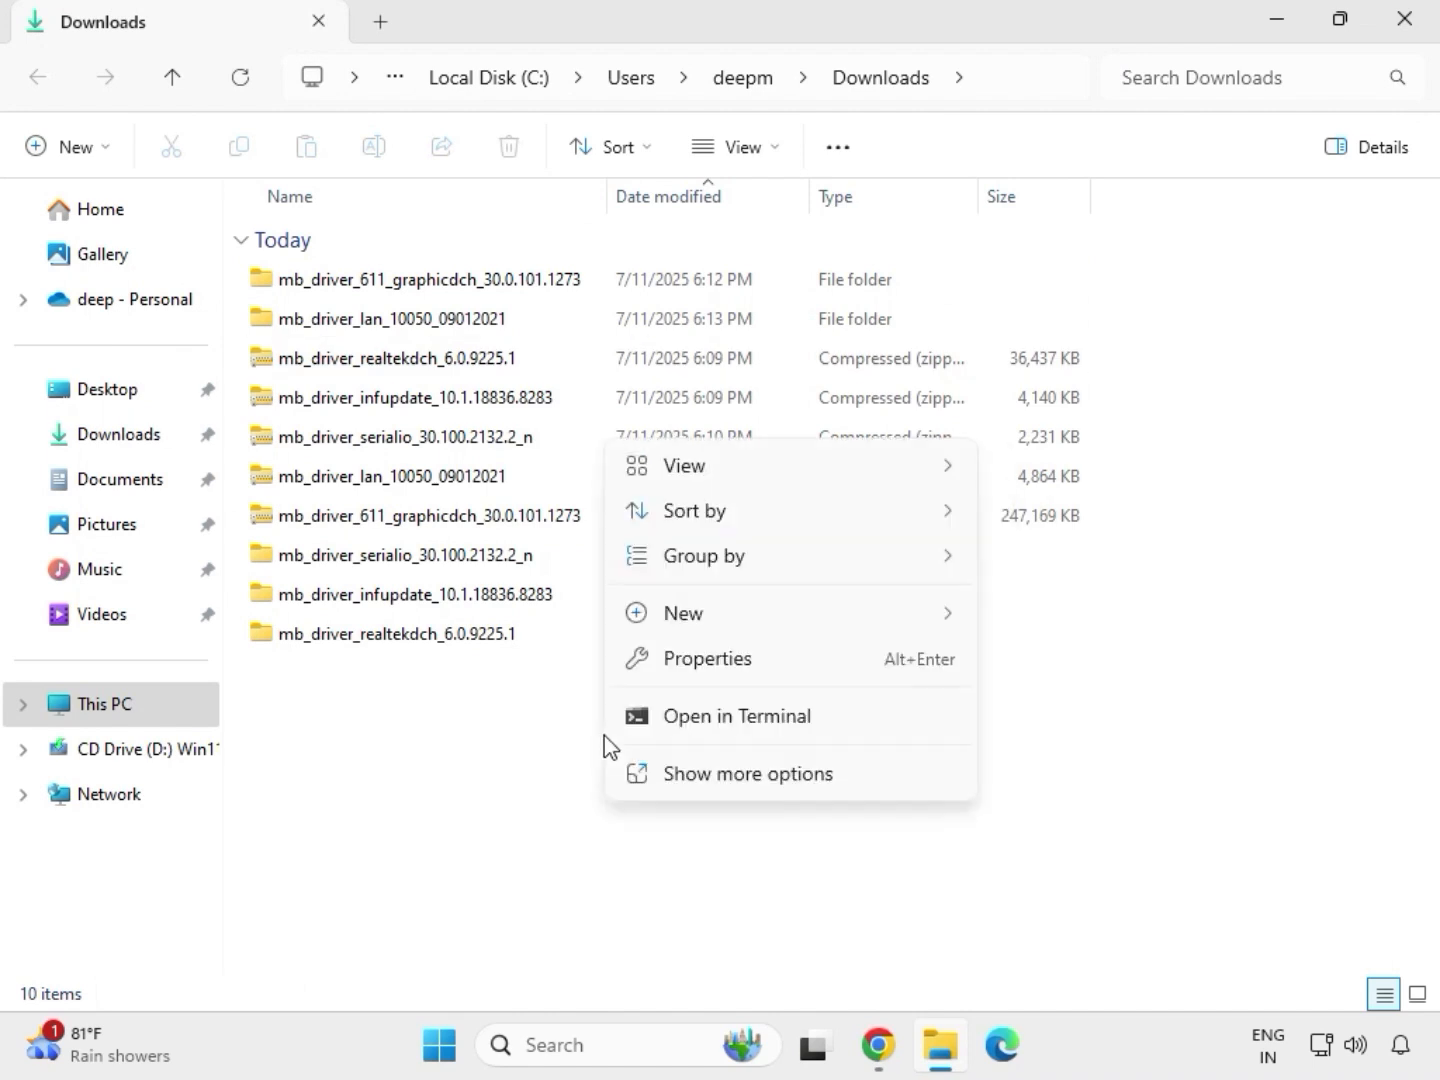
mouse_move(680, 620)
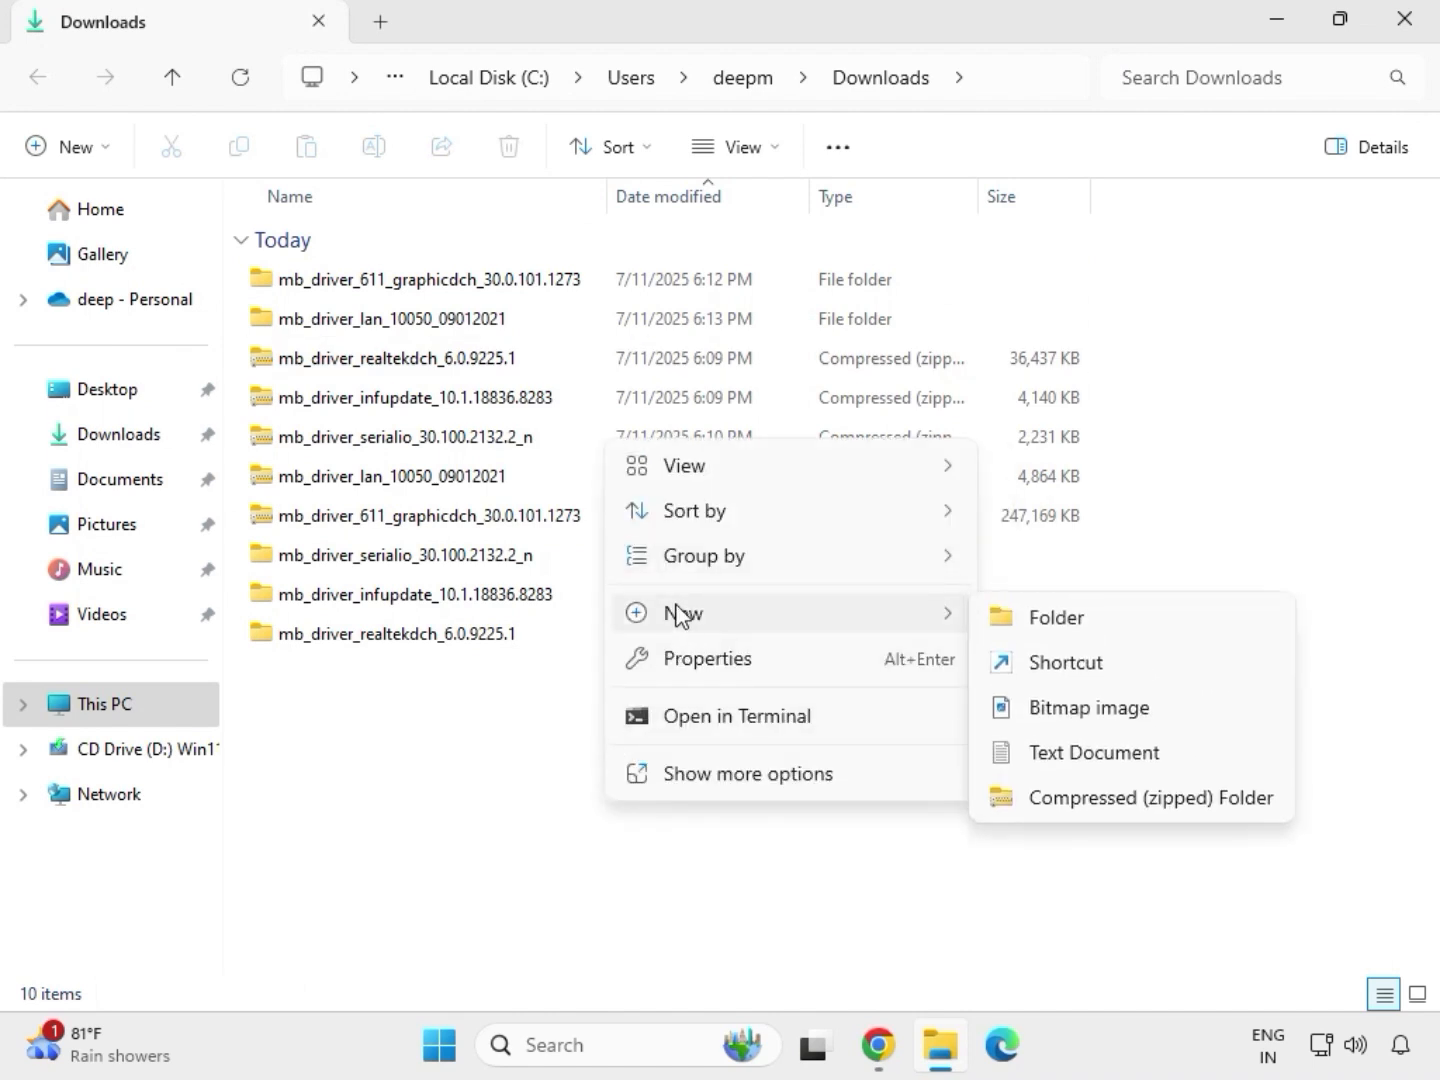
click(569, 714)
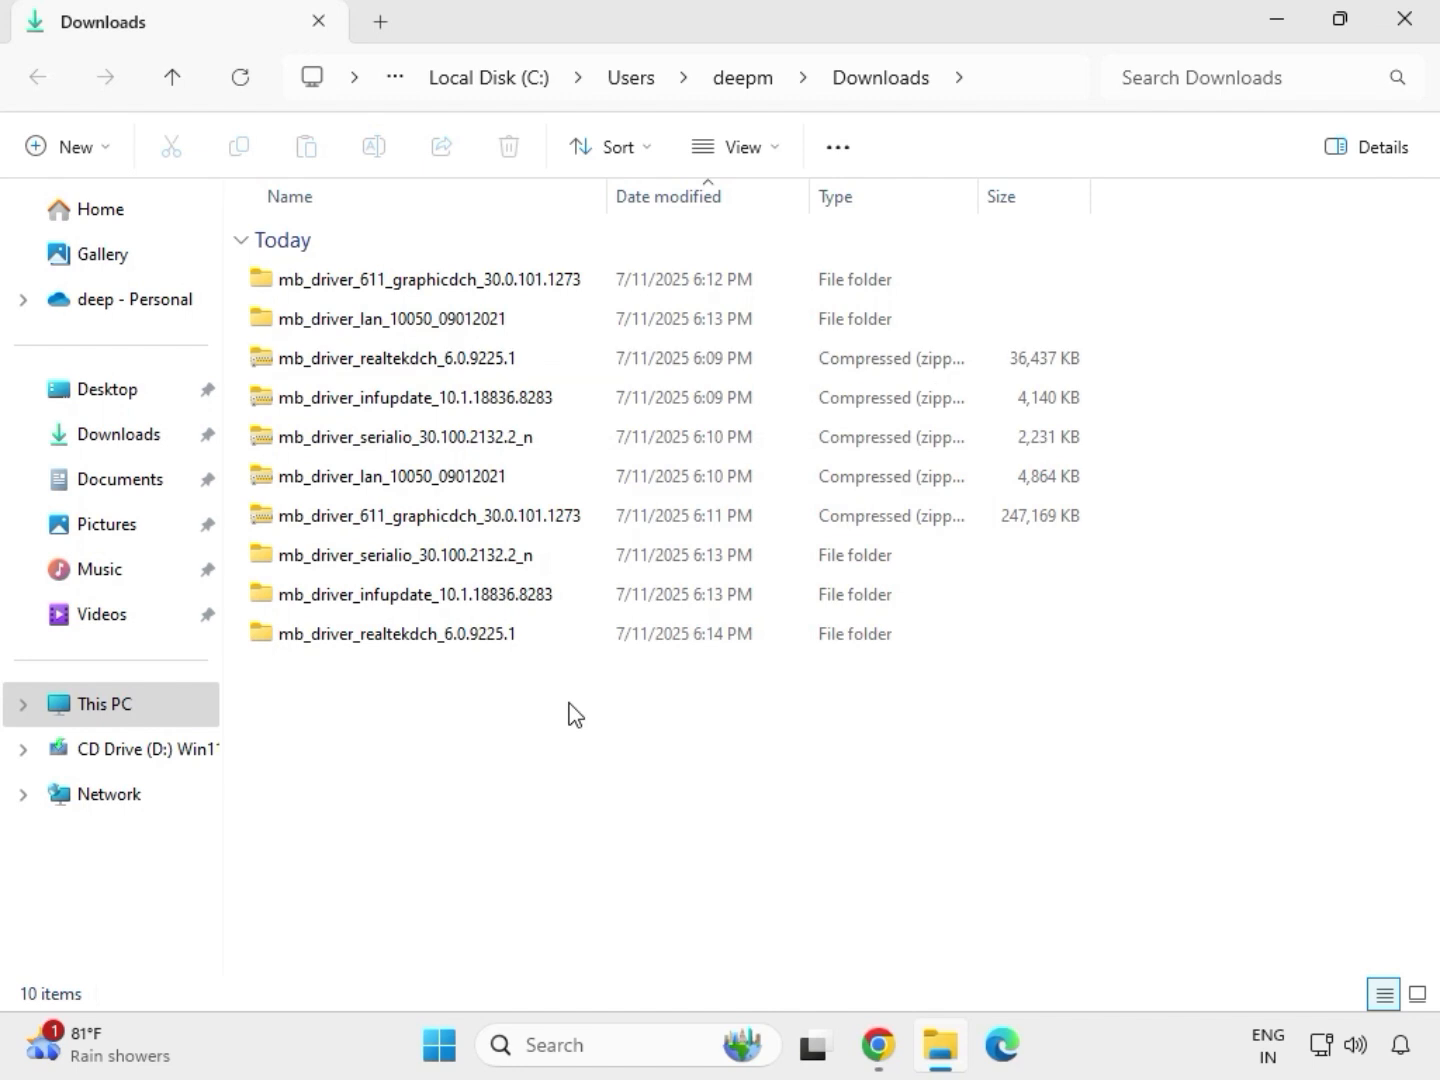
right_click(569, 712)
click(653, 740)
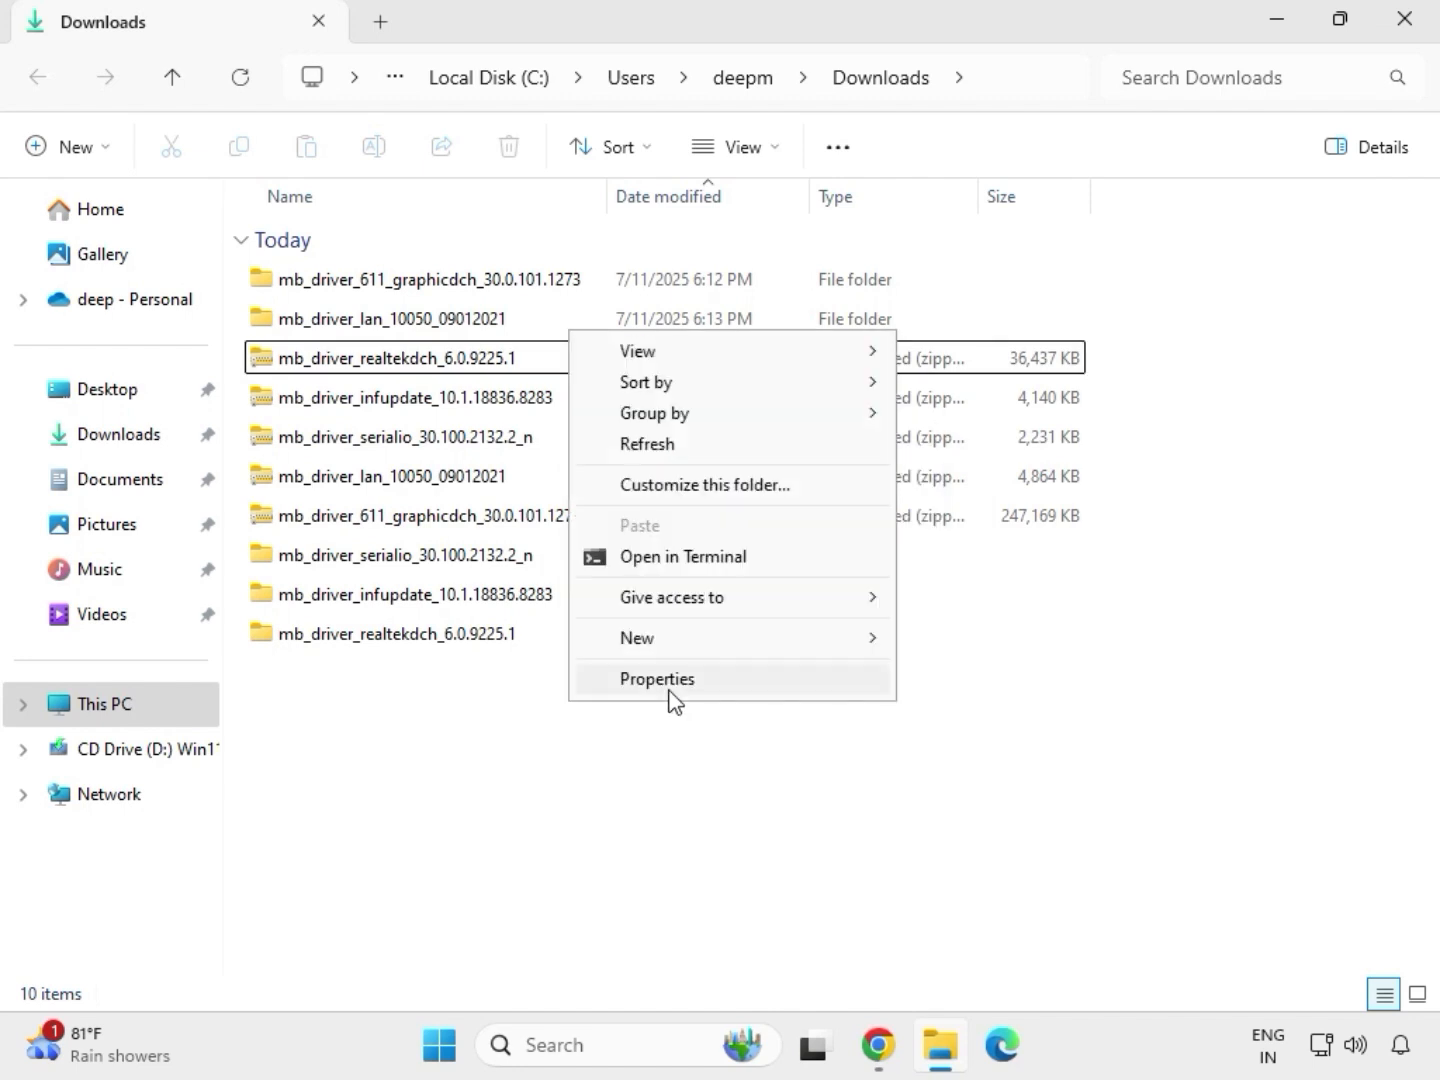
click(662, 446)
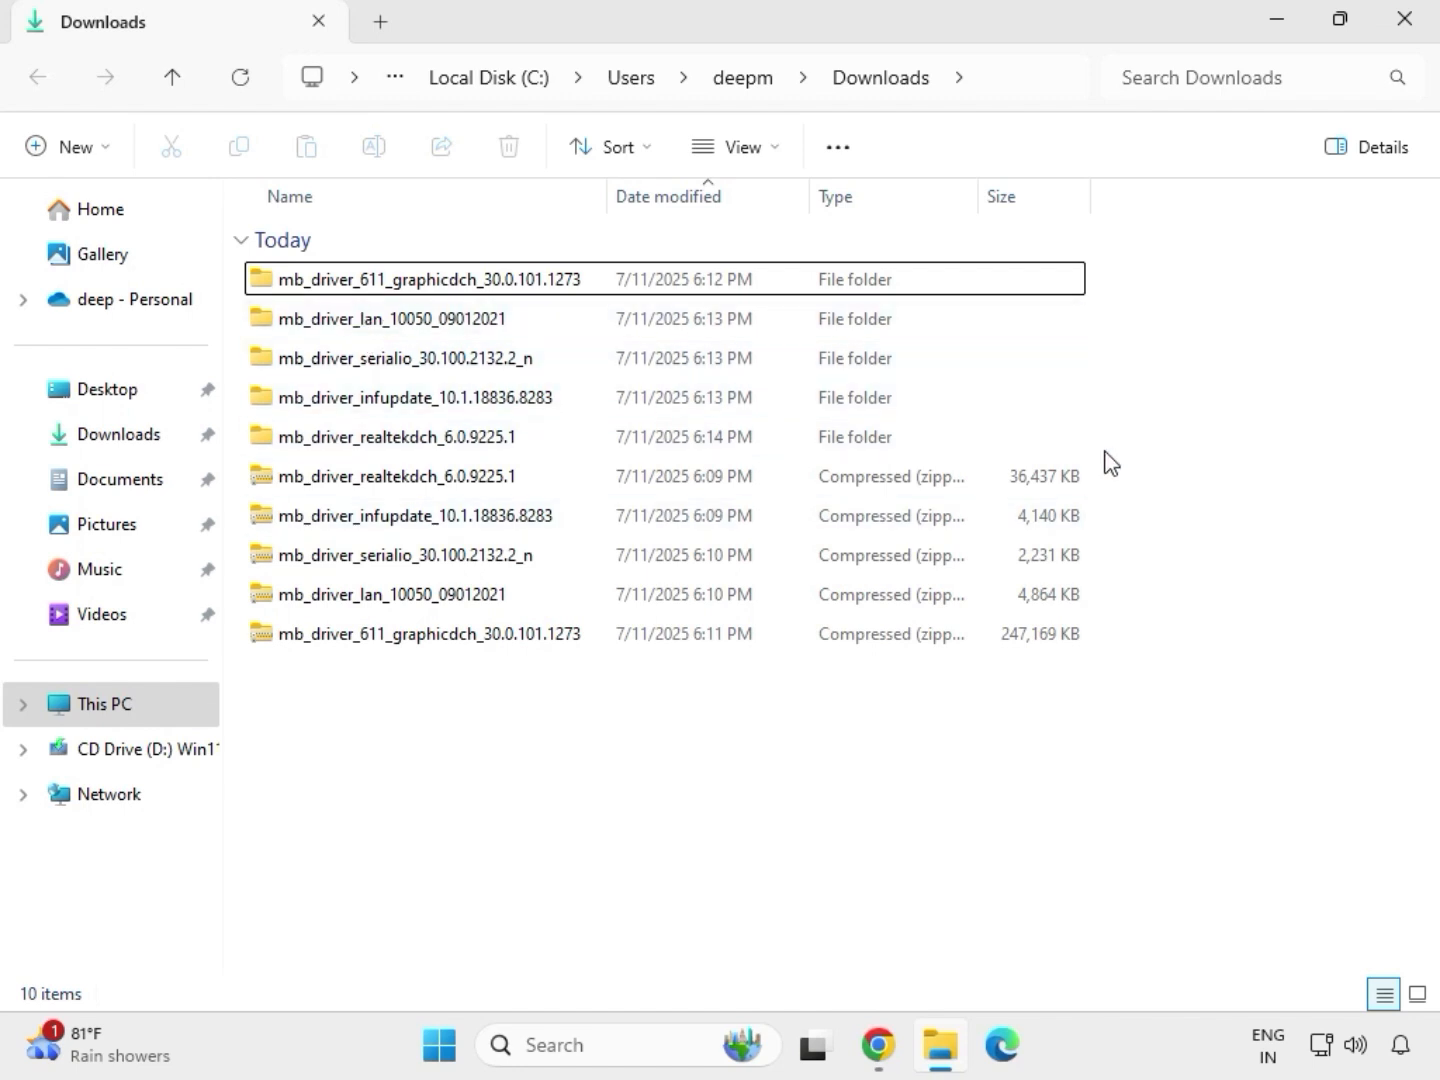
Run the mb_driver_611_graphicdch_30.0.101.1273 installer as administrator from its extracted folder, allow it to make changes, and close the folder window
drag(1104, 432, 713, 284)
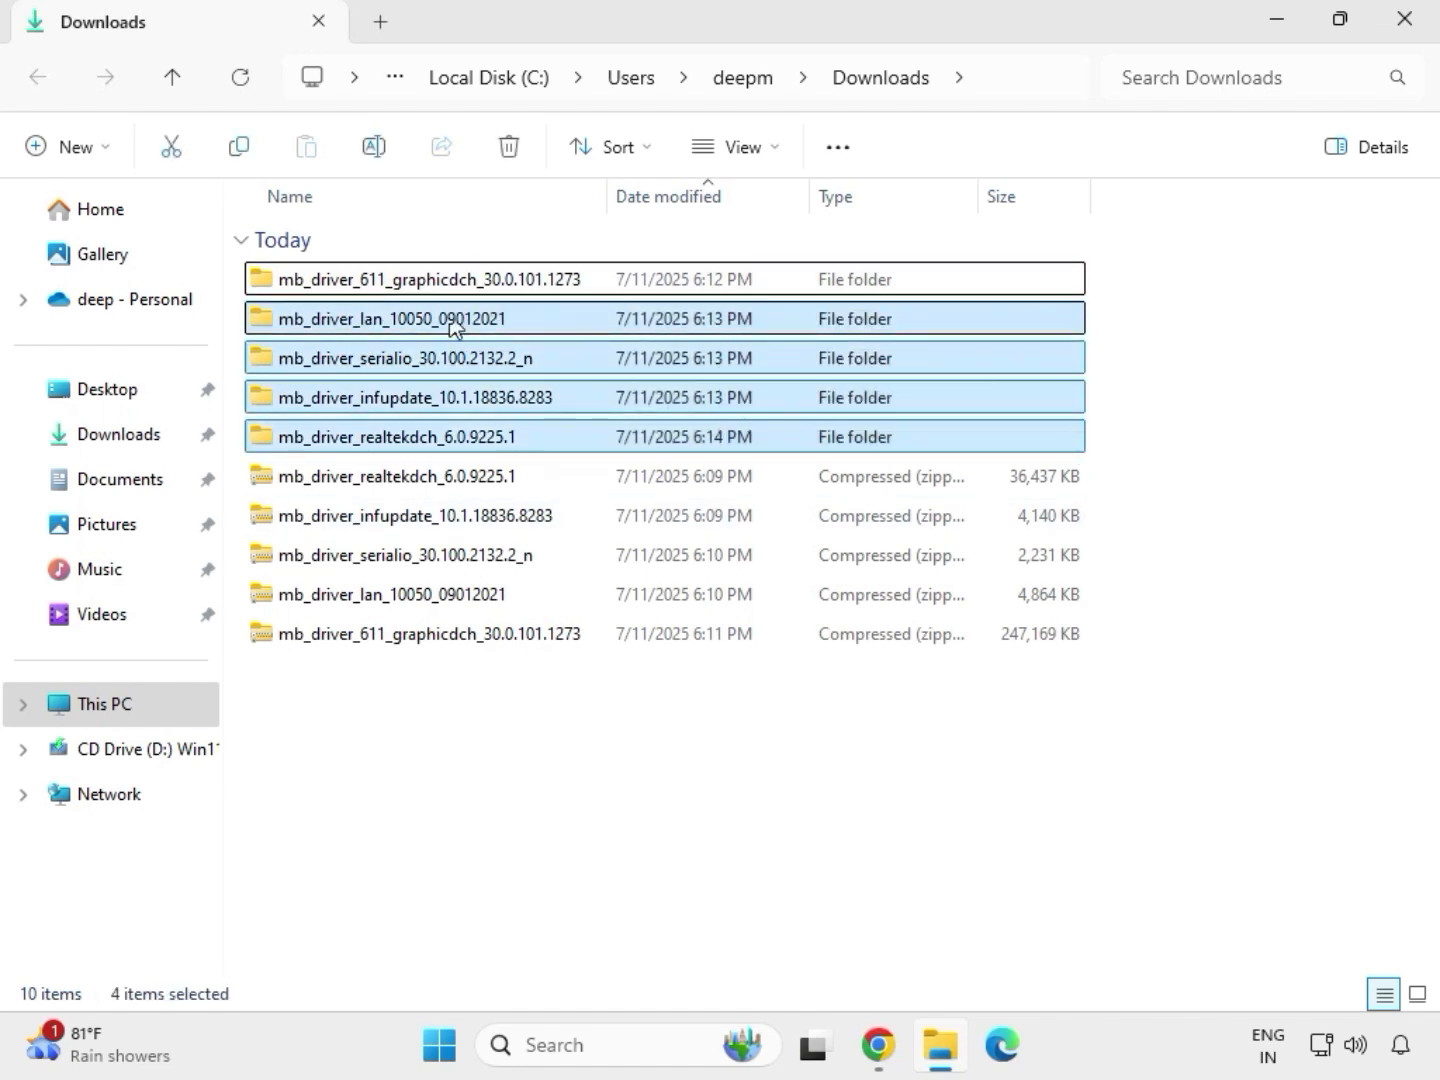
click(422, 290)
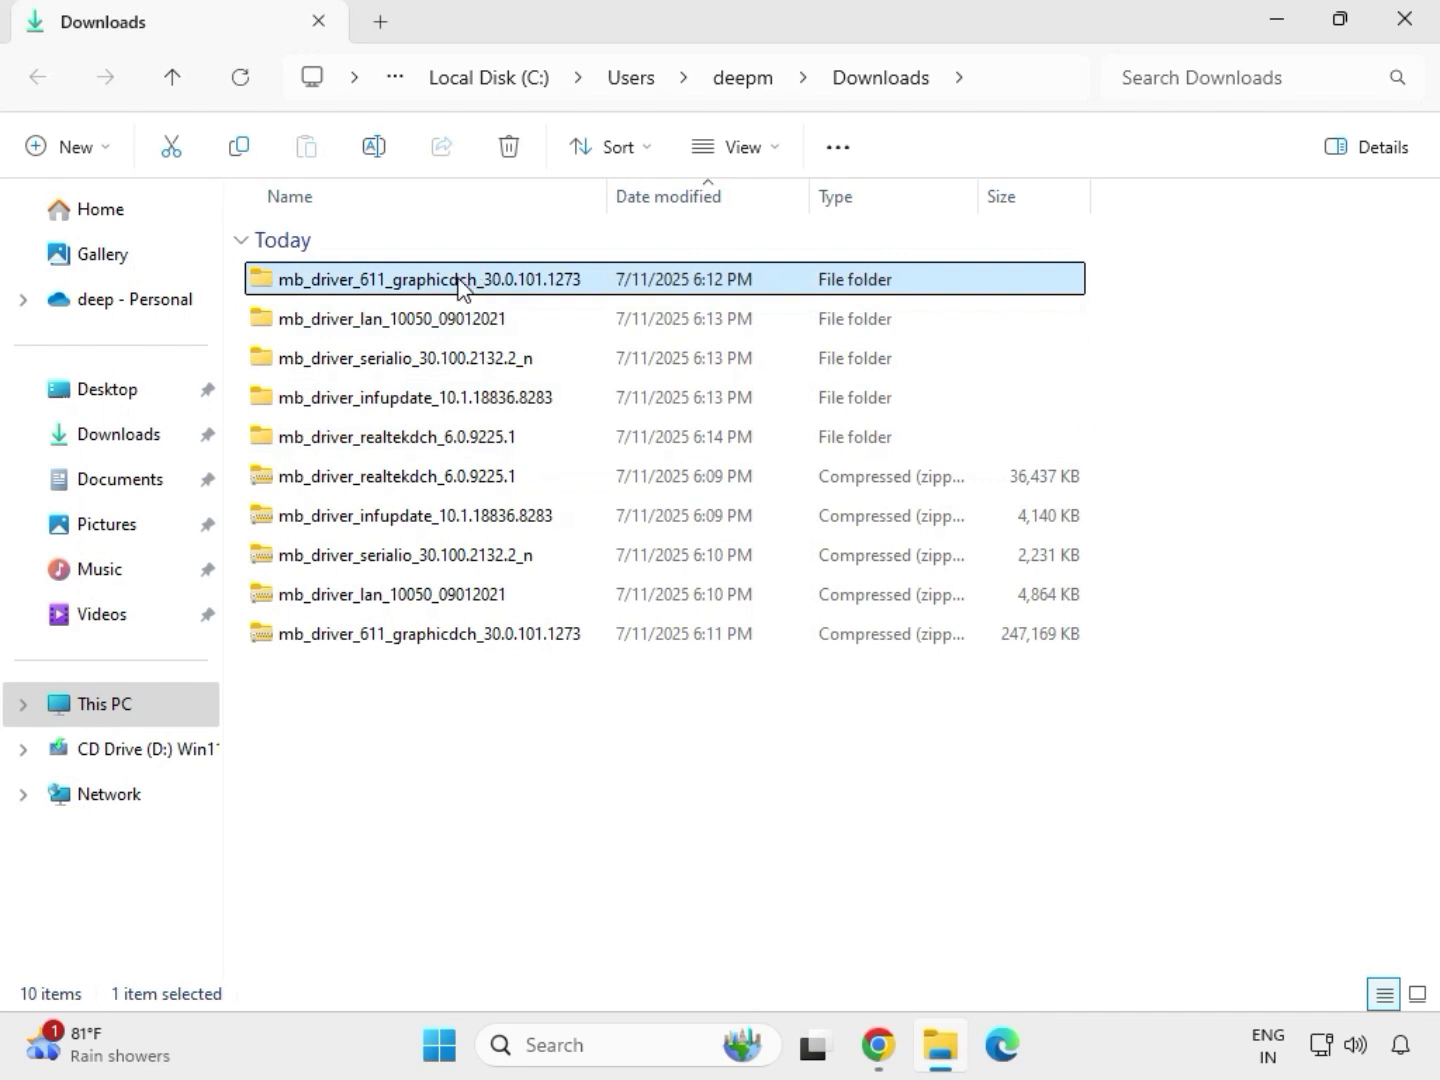
double_click(463, 285)
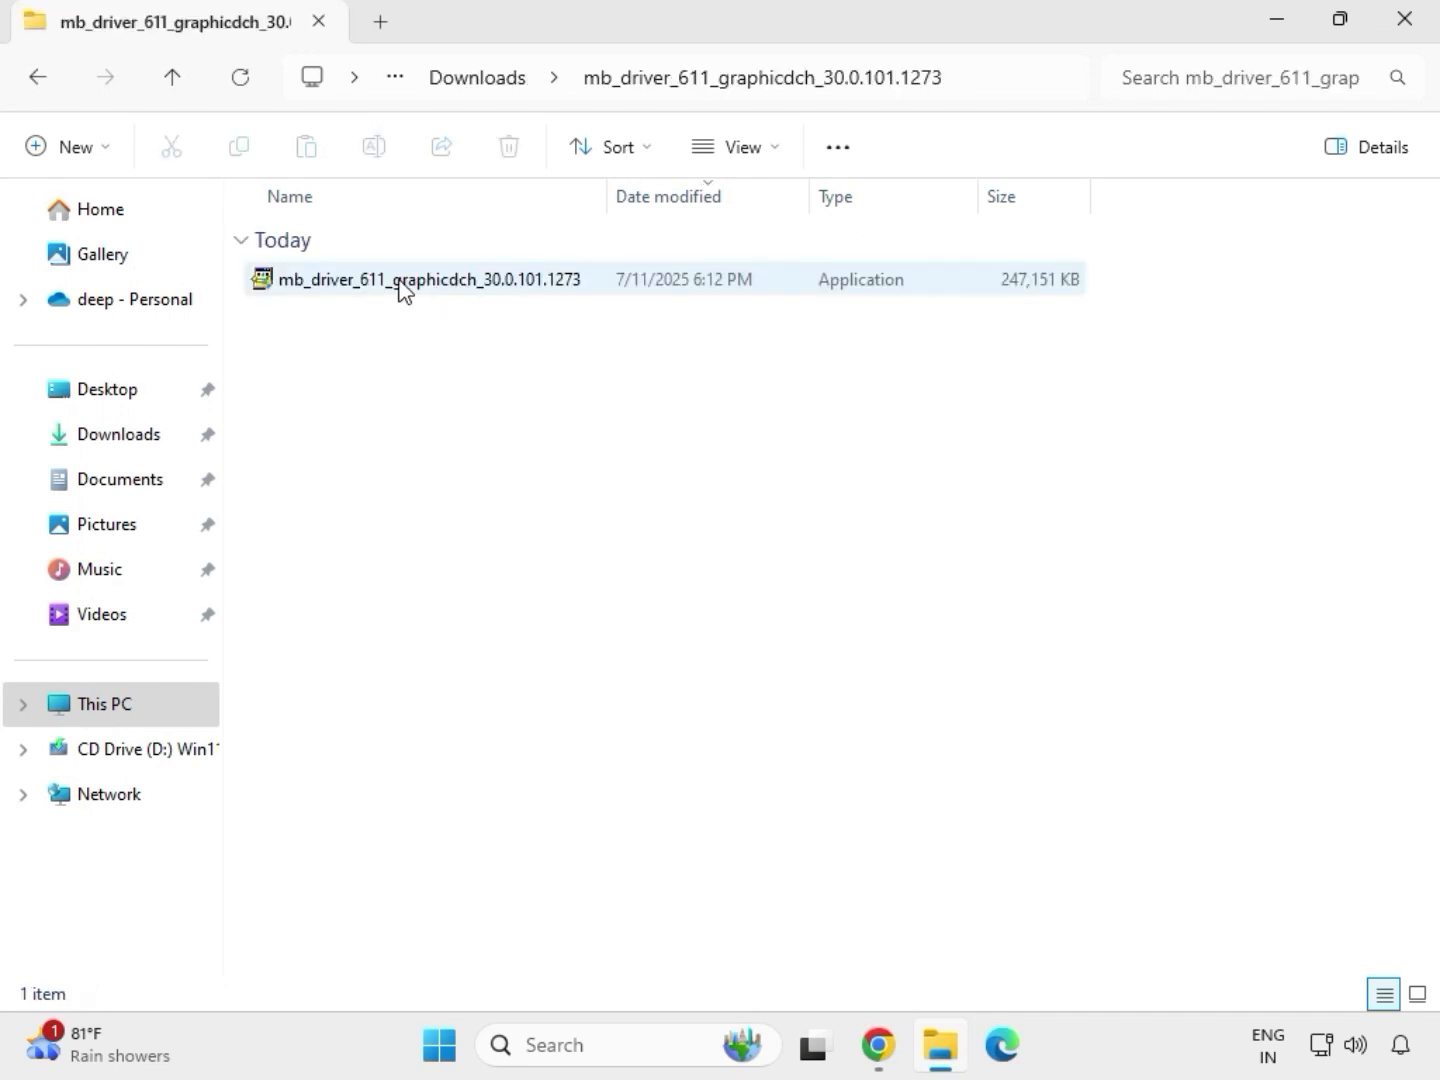
click(403, 290)
right_click(428, 325)
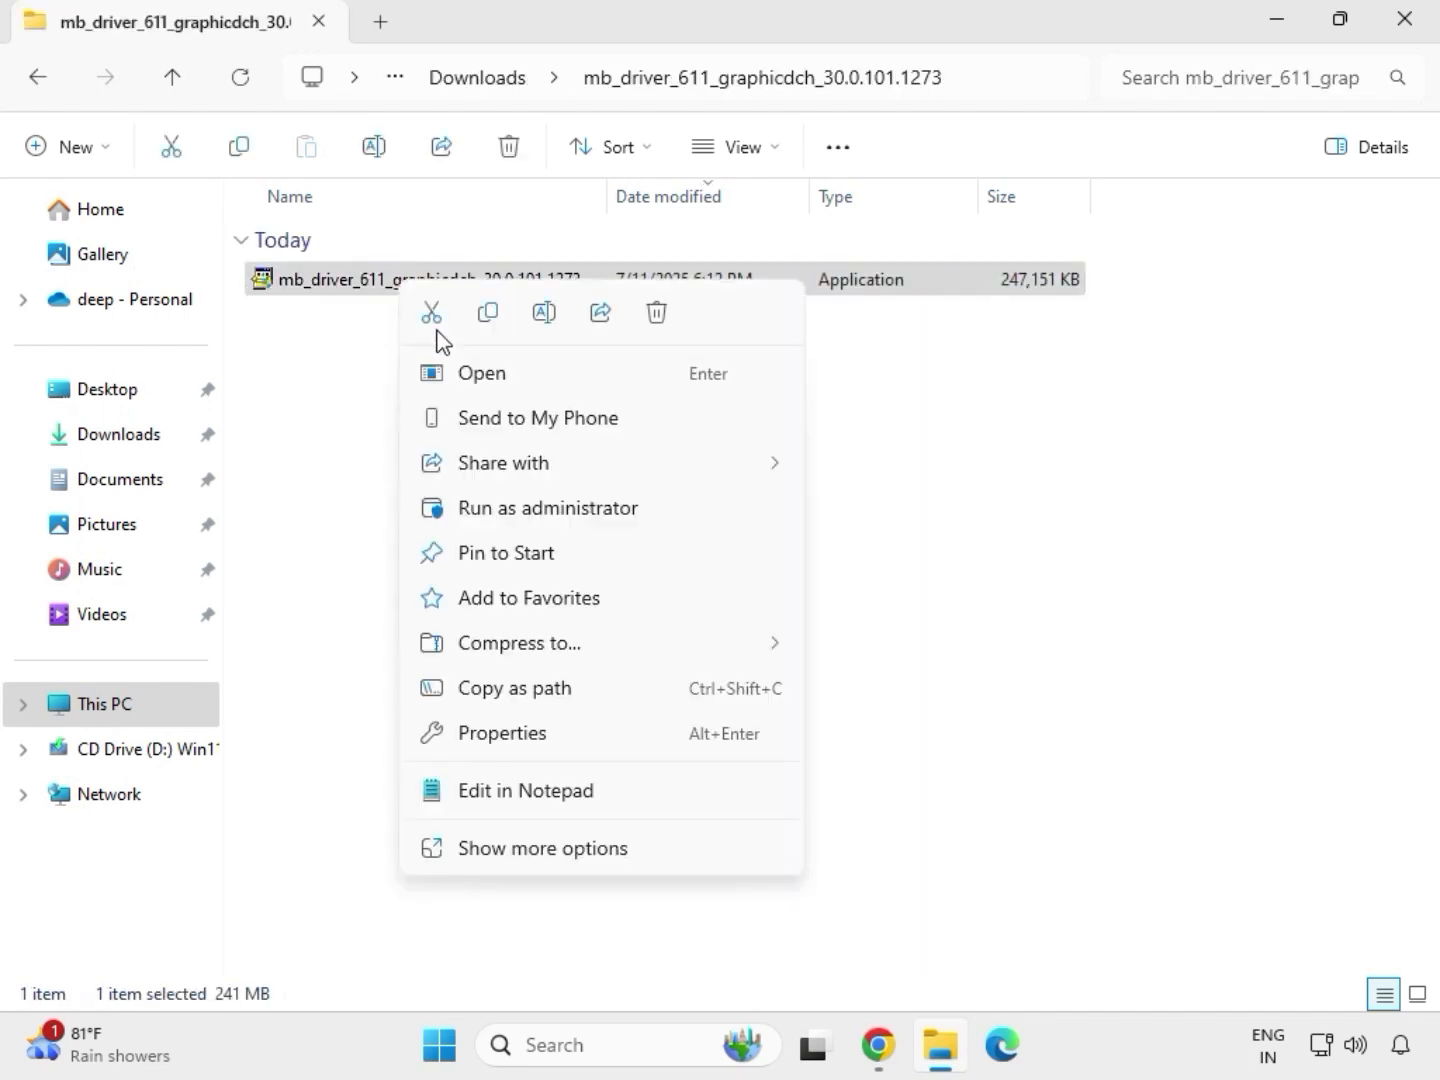
click(529, 508)
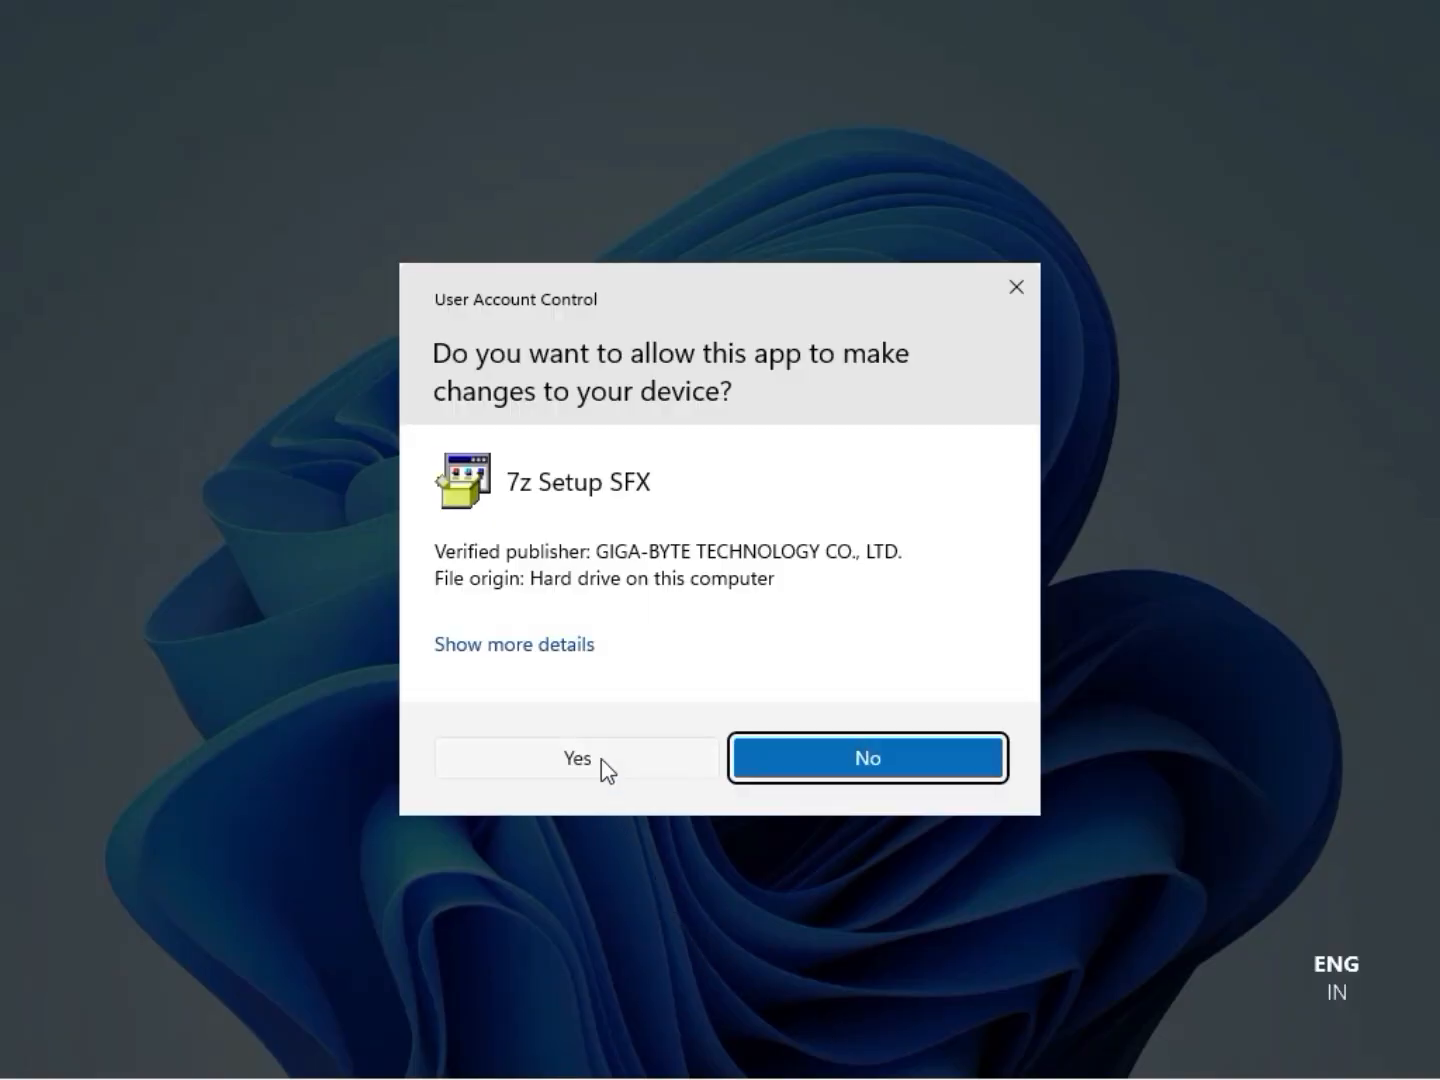
click(601, 758)
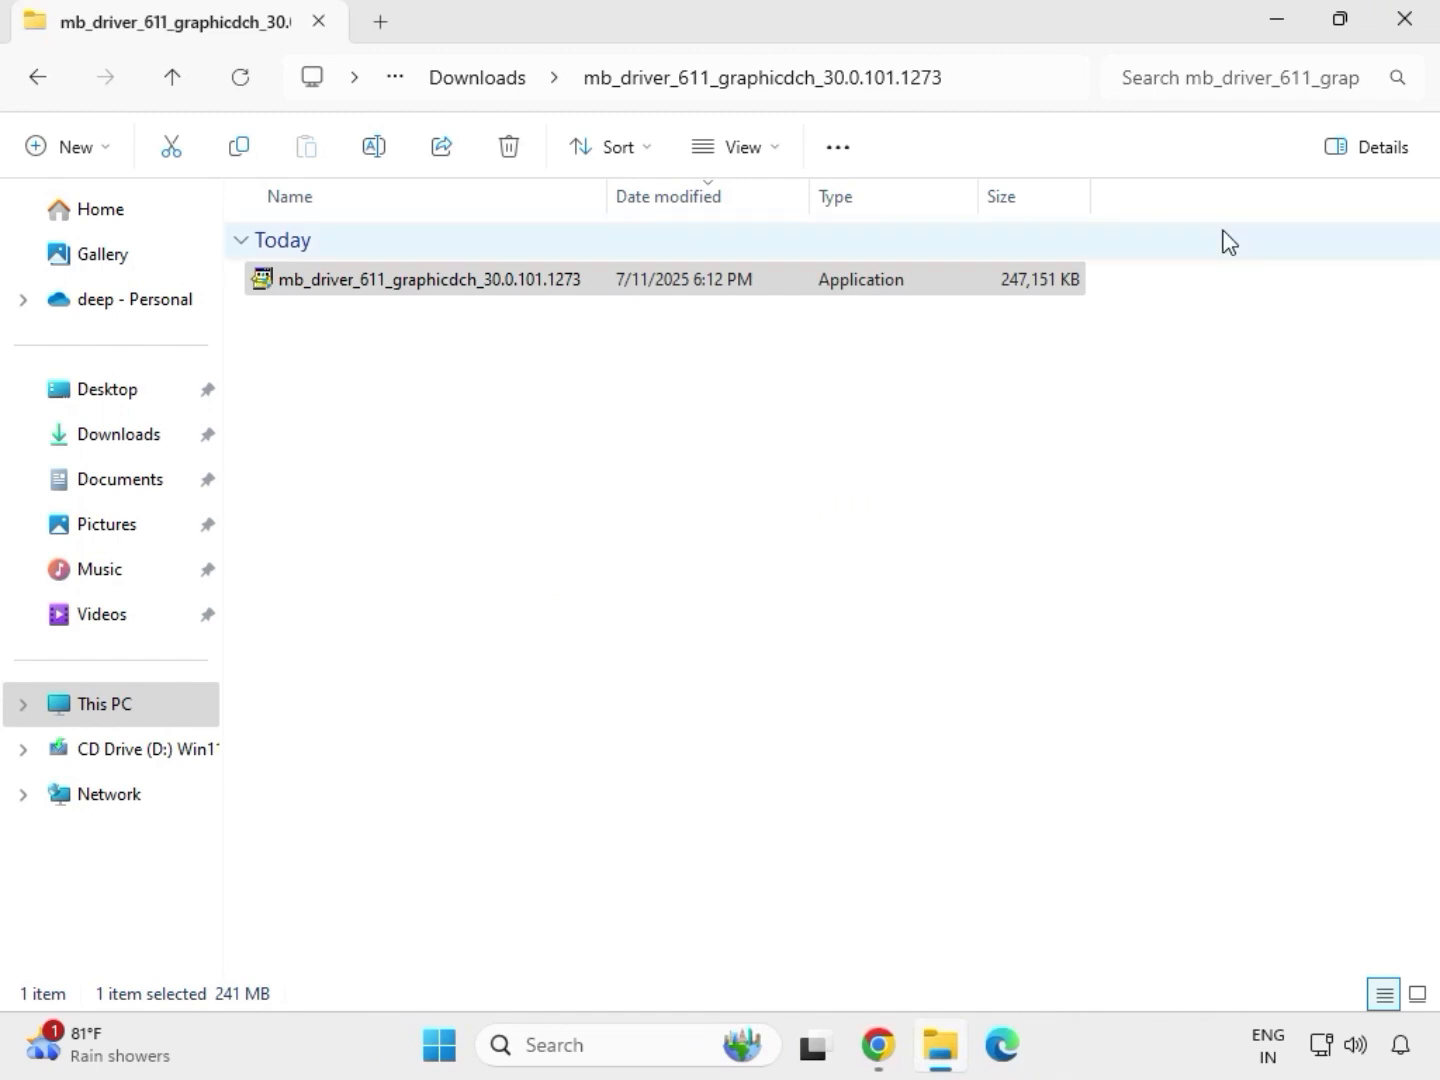
click(1424, 40)
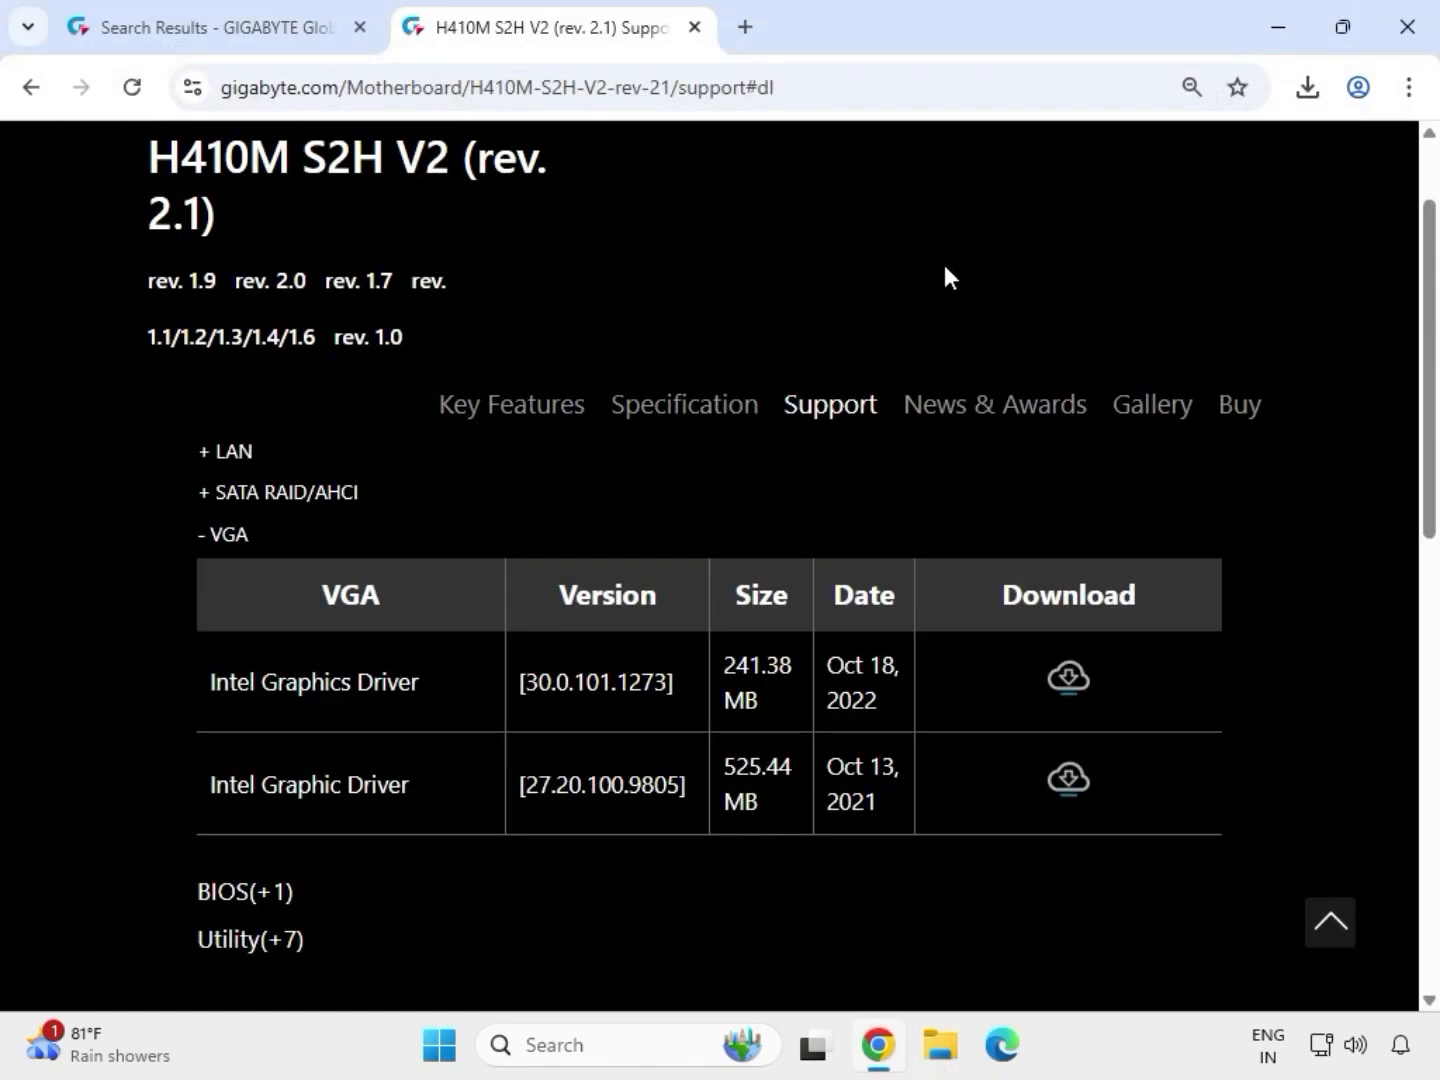
Open the extracted mb_driver_lan_10050_09012021 folder in Downloads
click(942, 1049)
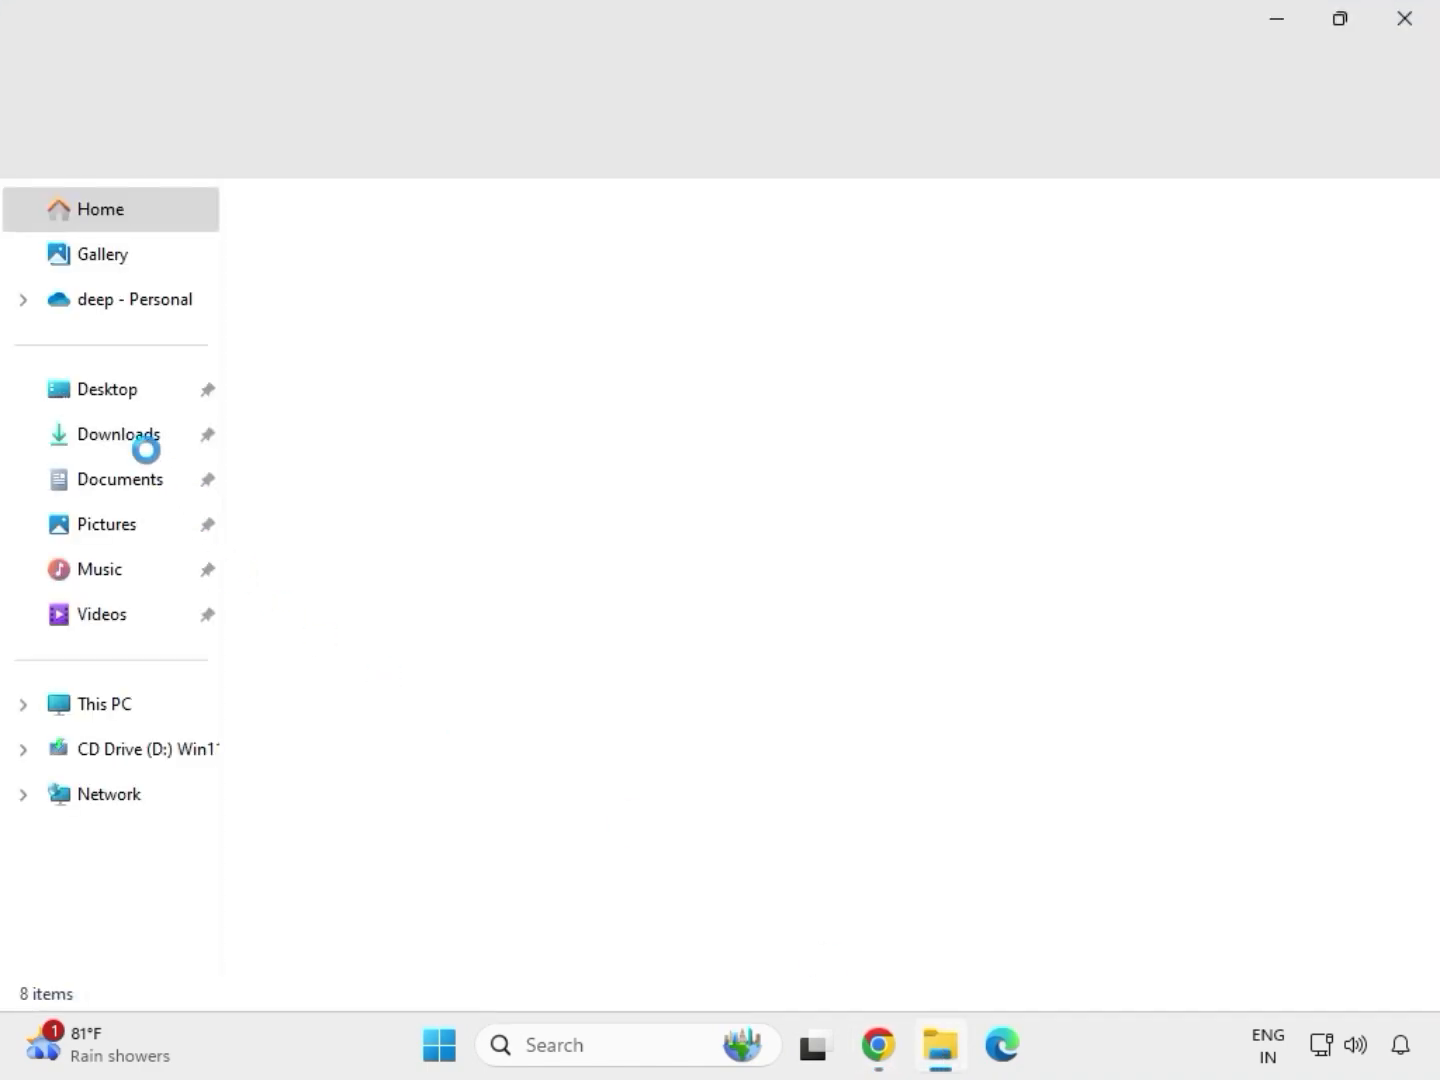
click(132, 446)
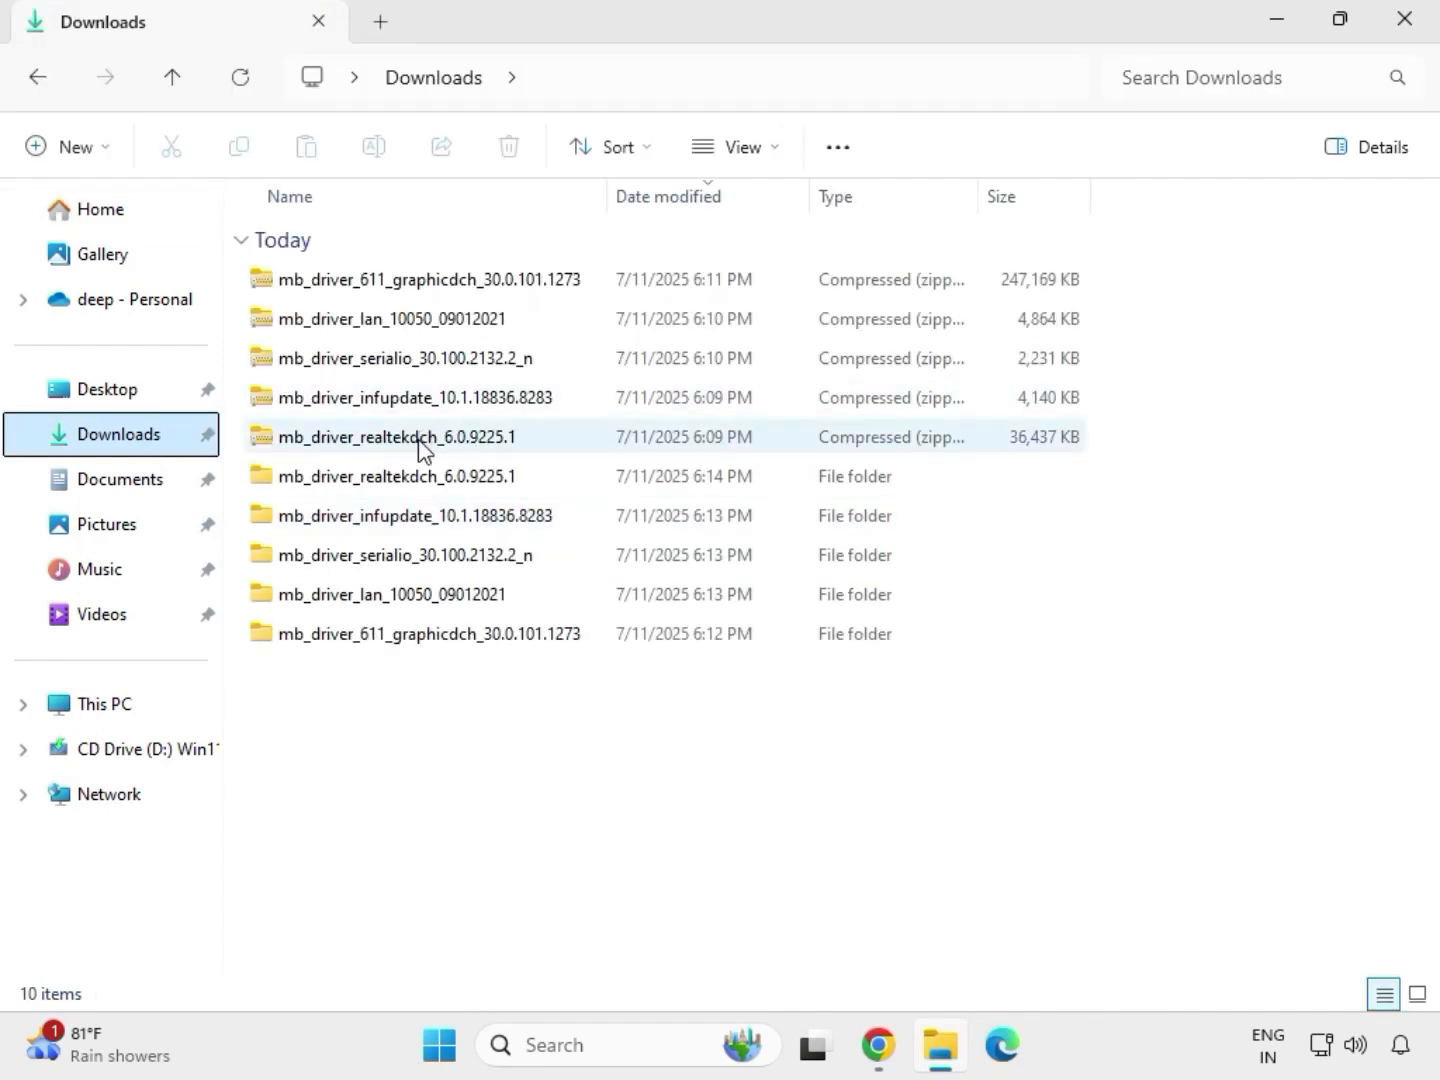
click(410, 481)
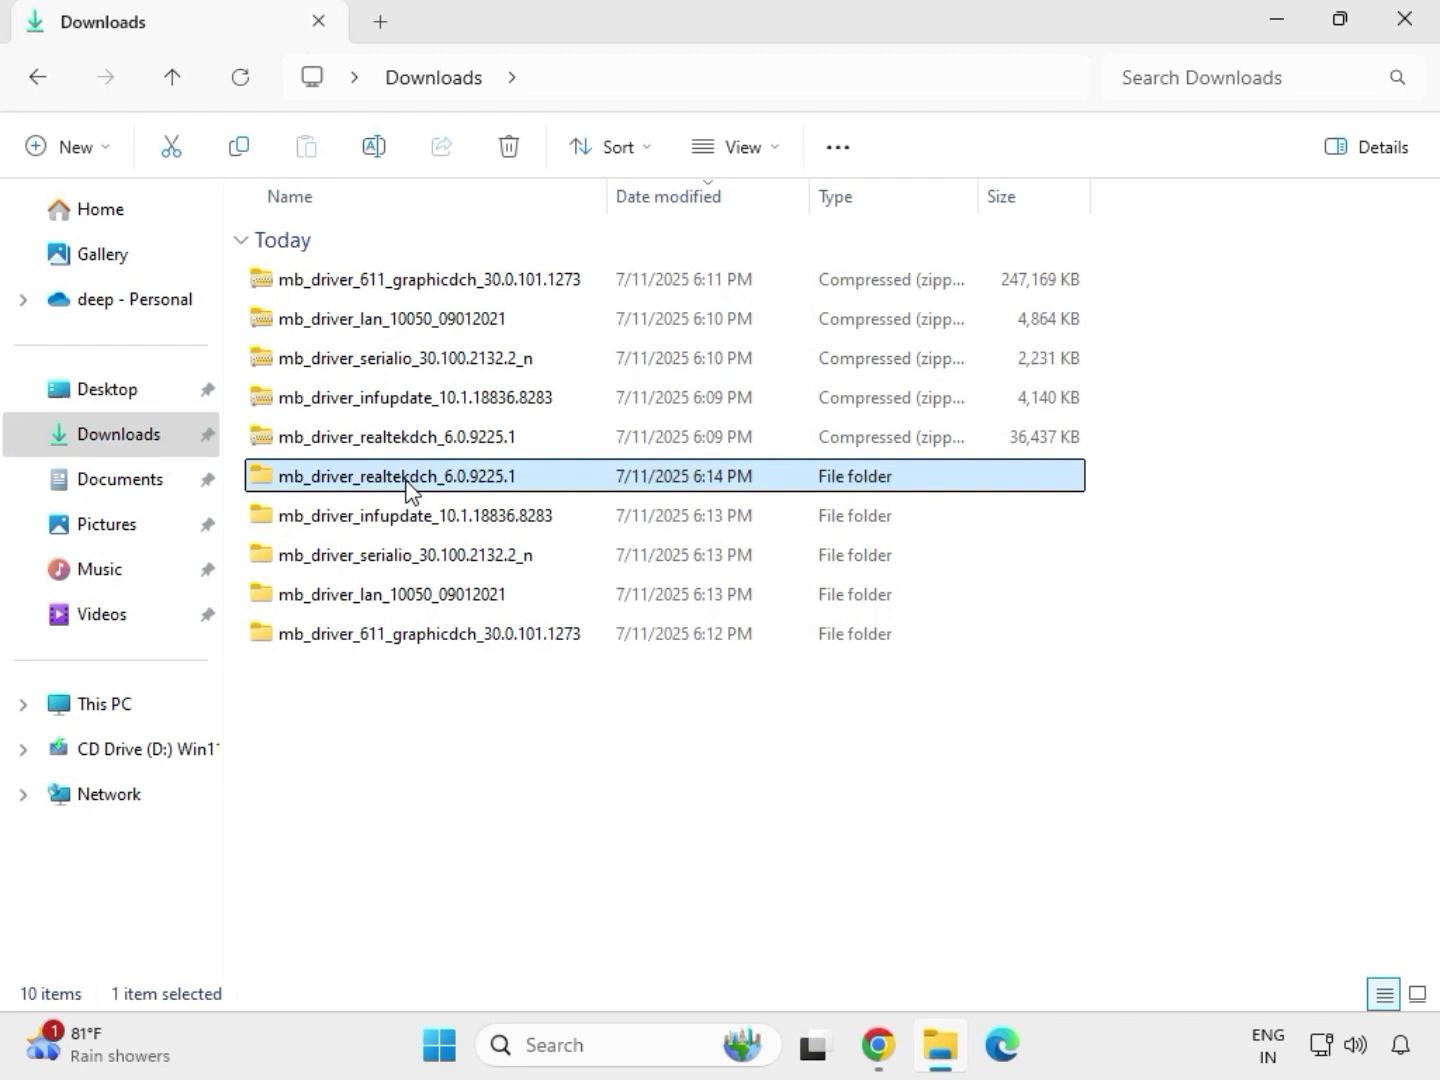
click(466, 636)
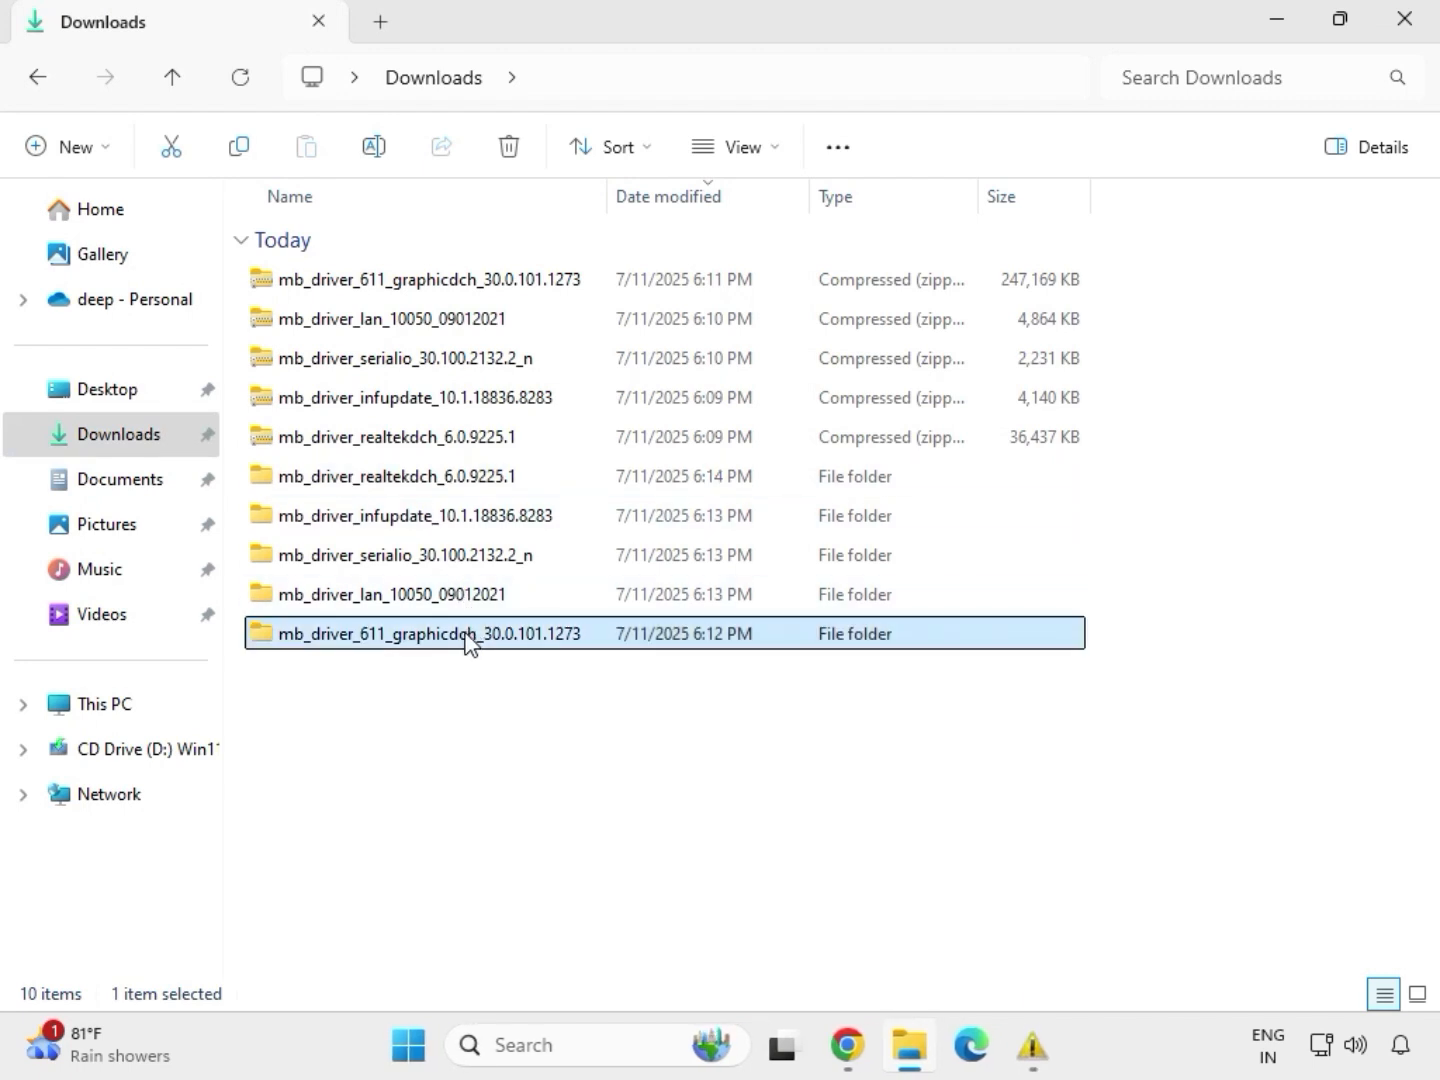
click(452, 602)
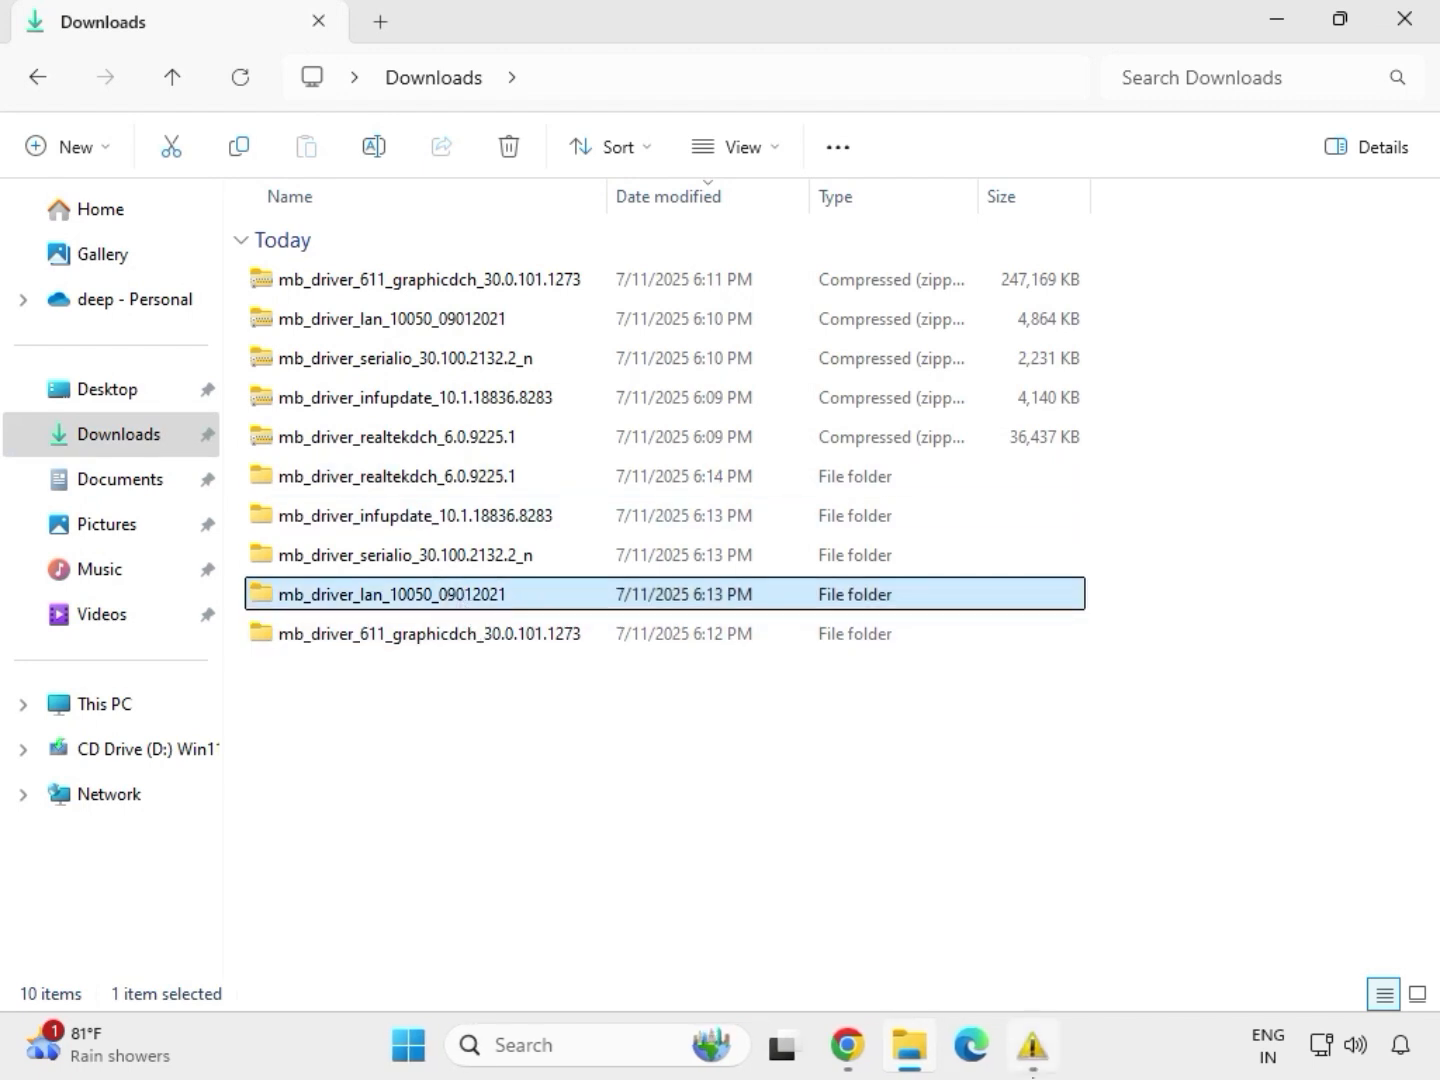
double_click(452, 602)
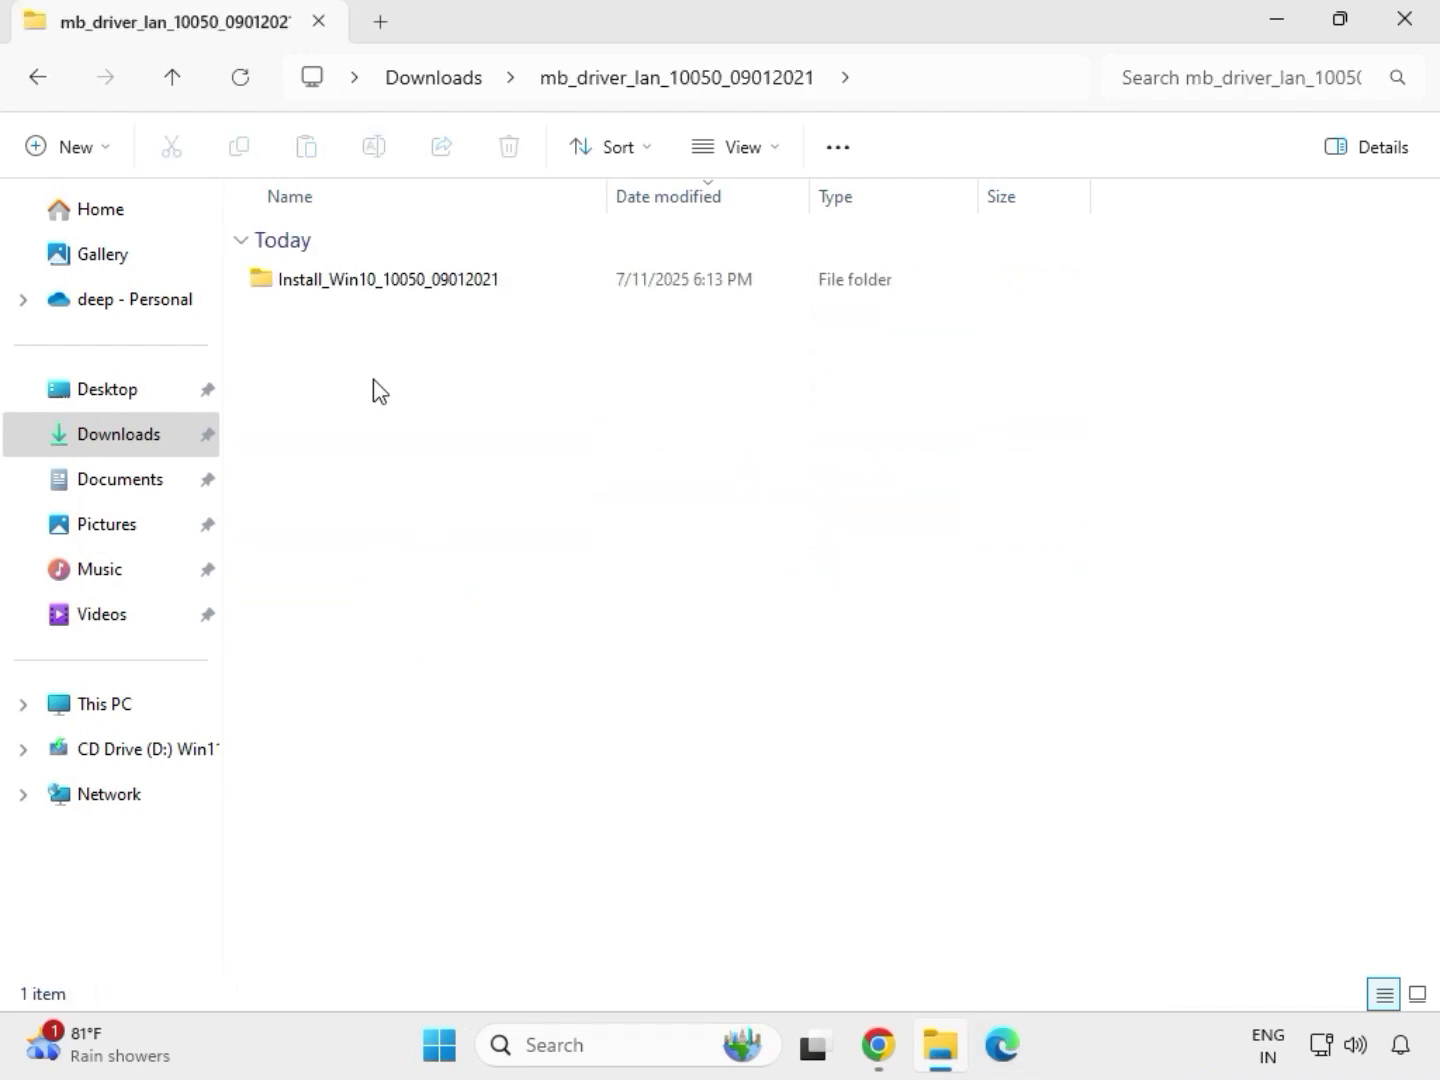
Run the Install_Win10_10050_09012021 application from its subfolder and allow it to make changes to the device
double_click(358, 293)
click(360, 292)
double_click(362, 291)
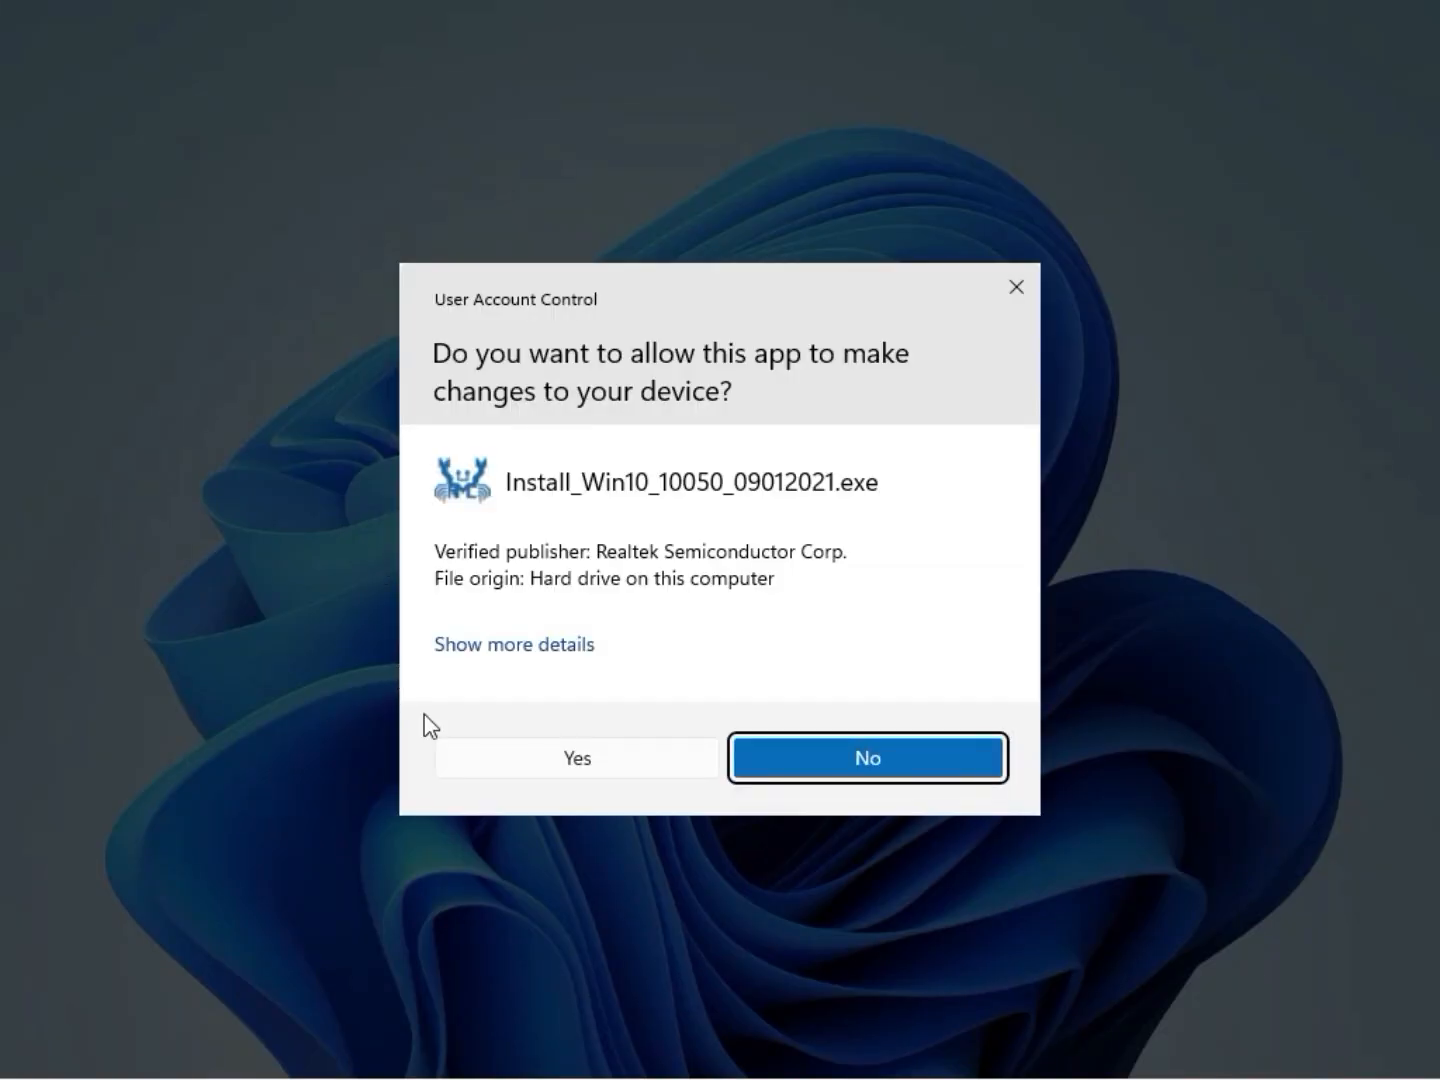
click(568, 758)
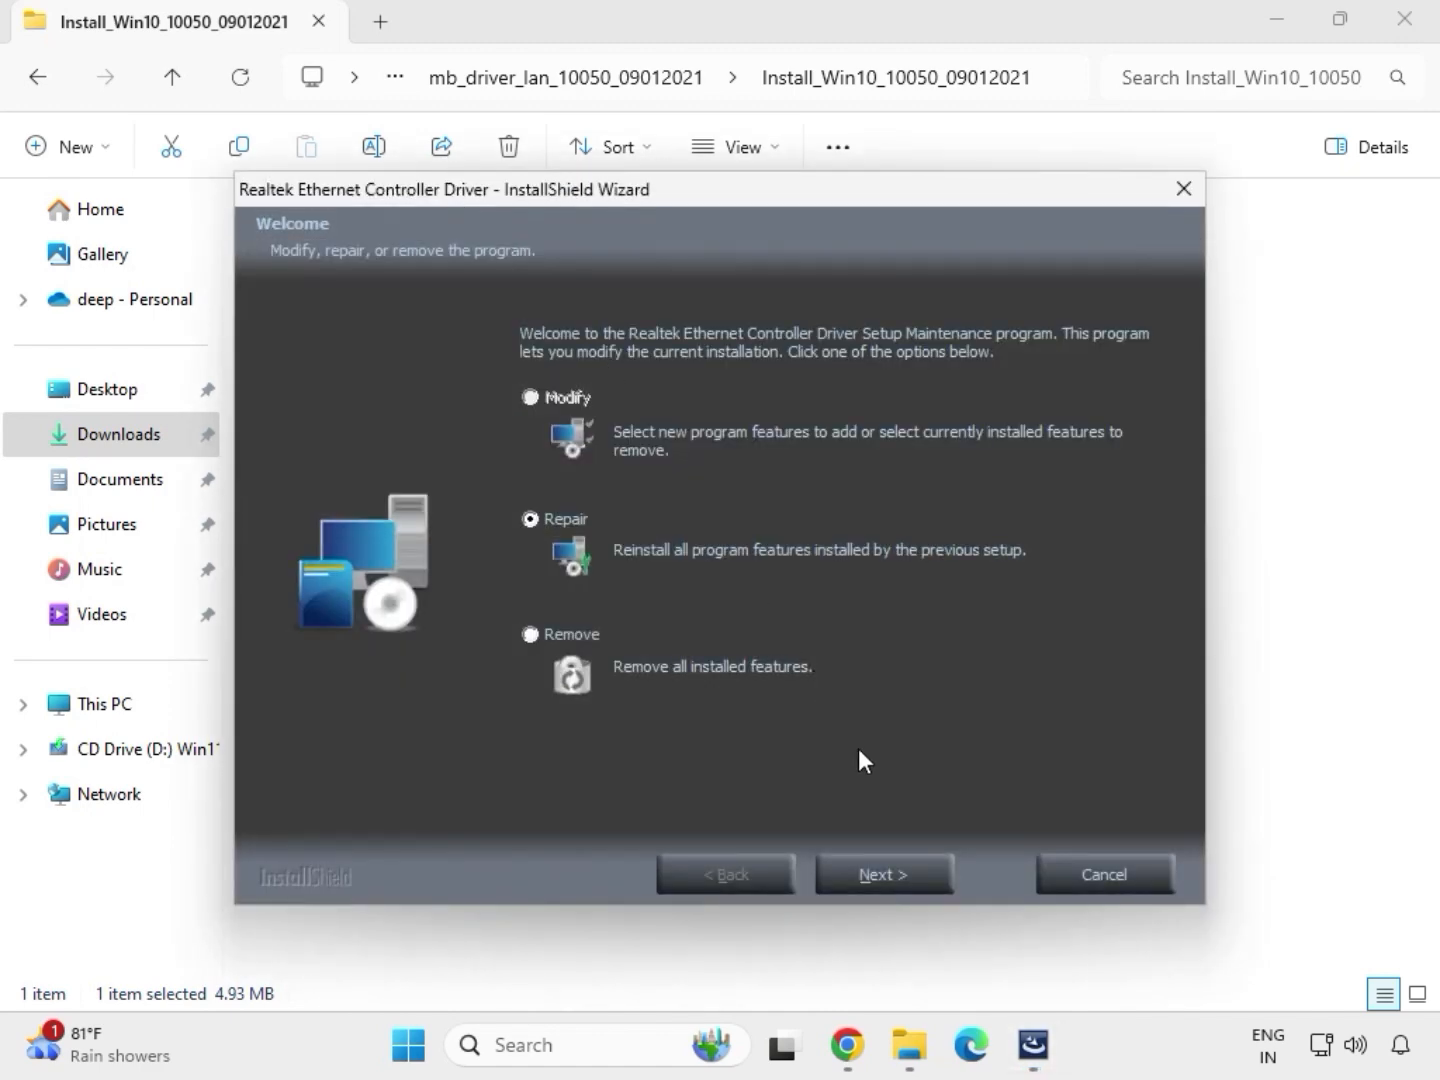
Repair the Realtek Ethernet Controller Driver with the setup wizard, finish it and return to the Downloads folder
click(920, 877)
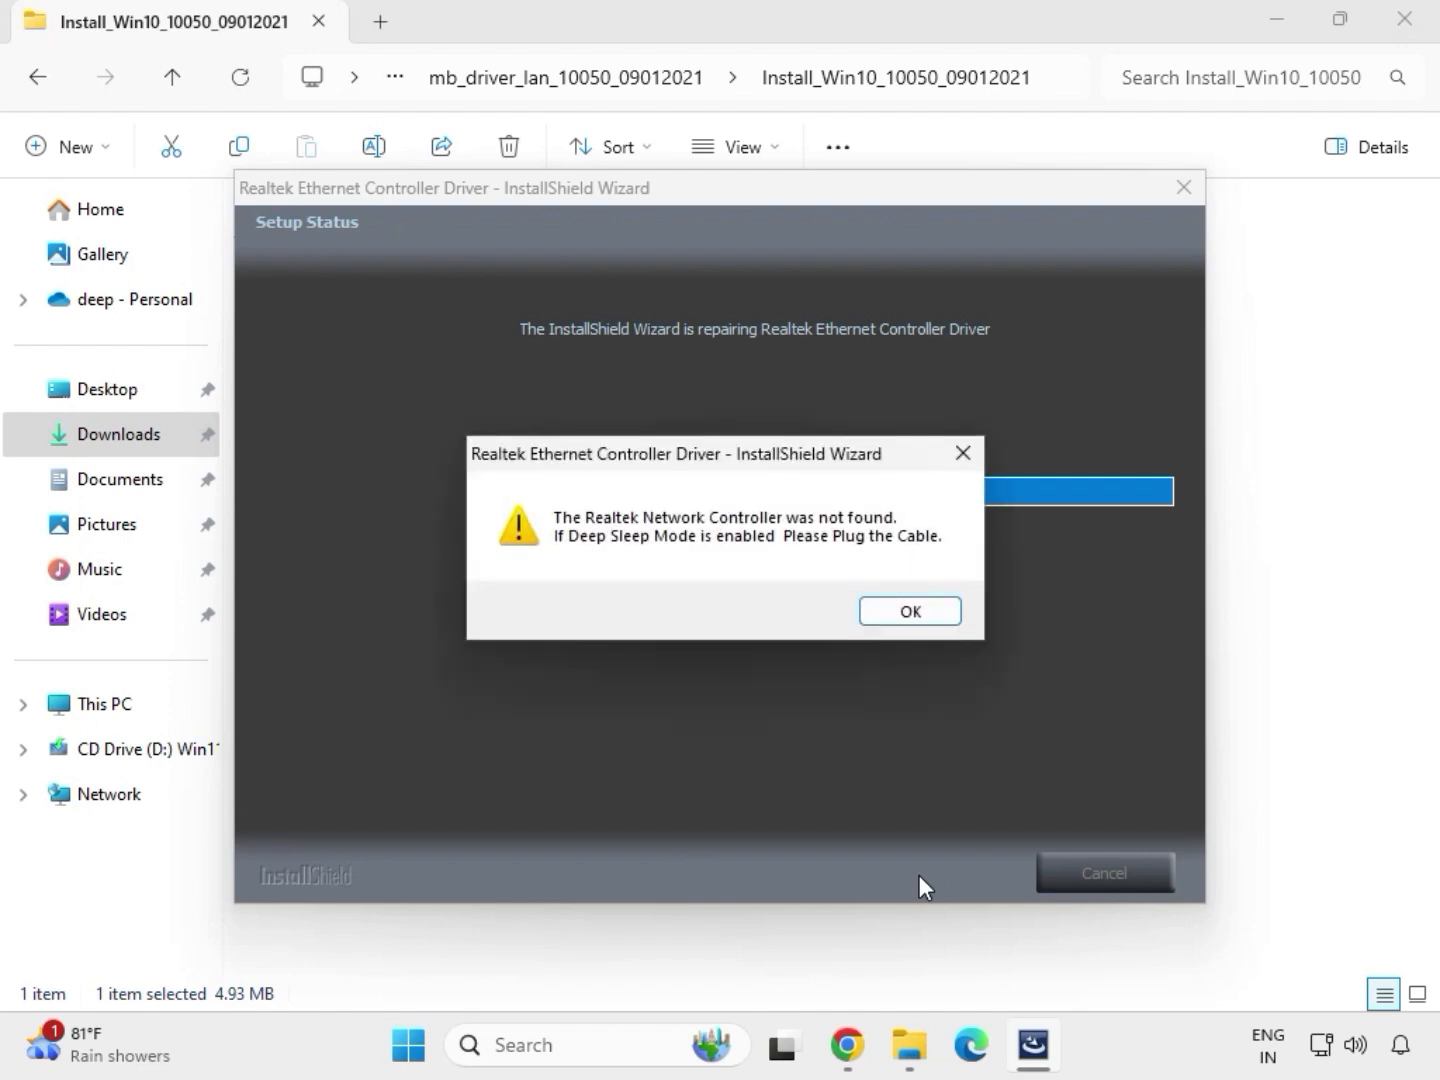
click(909, 611)
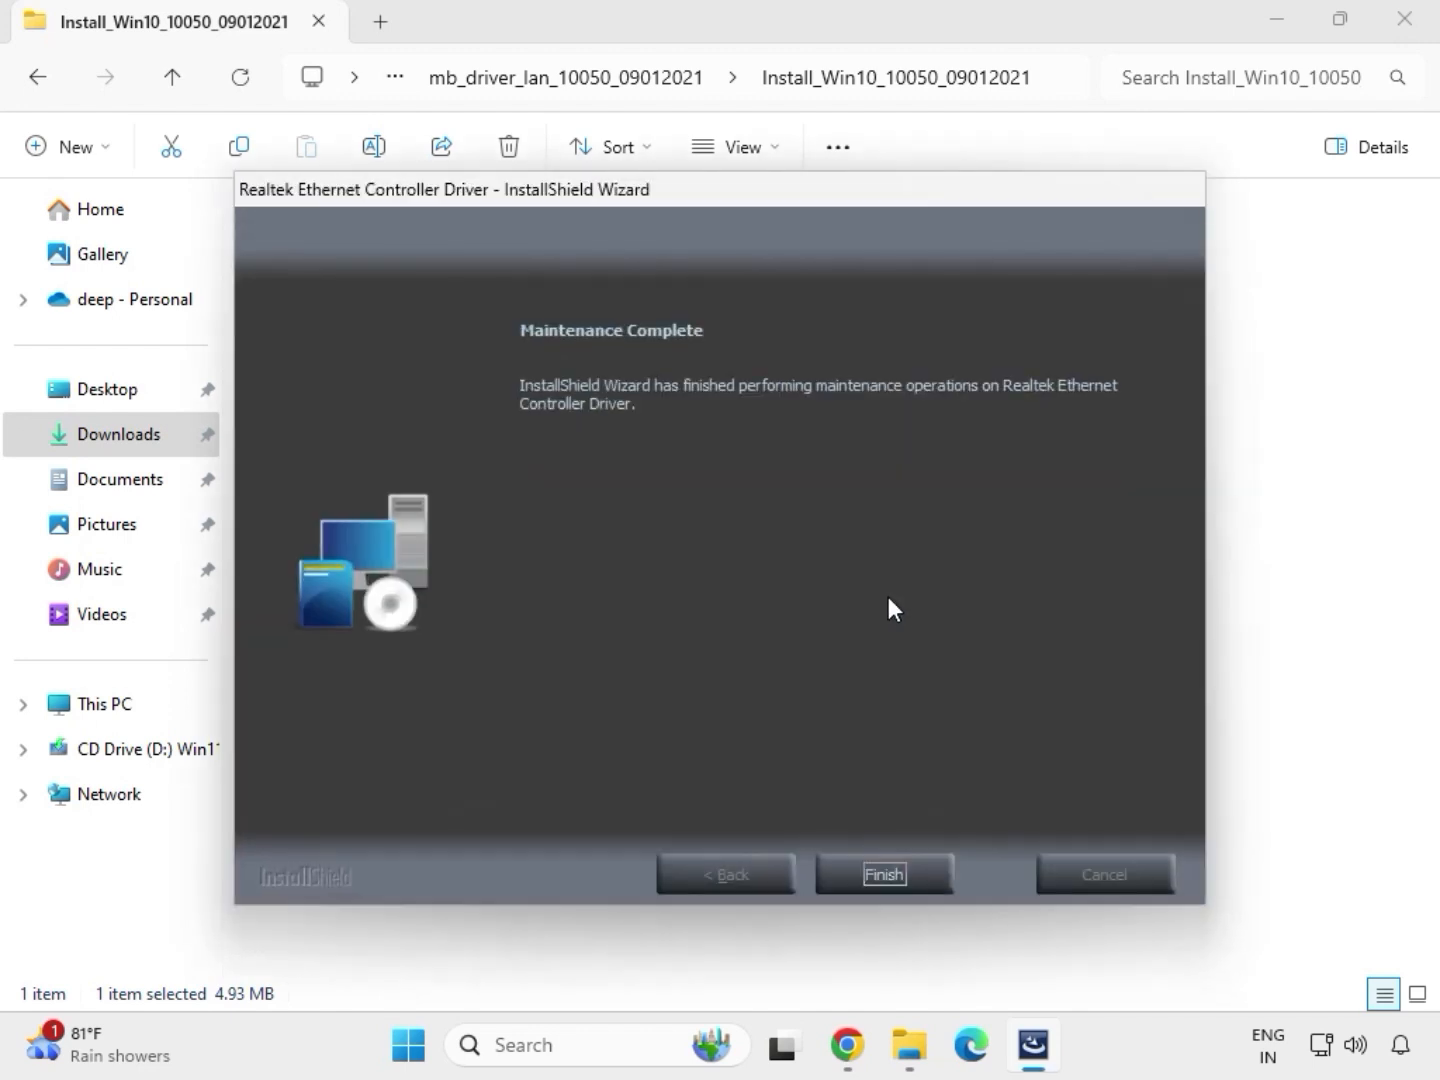
click(895, 858)
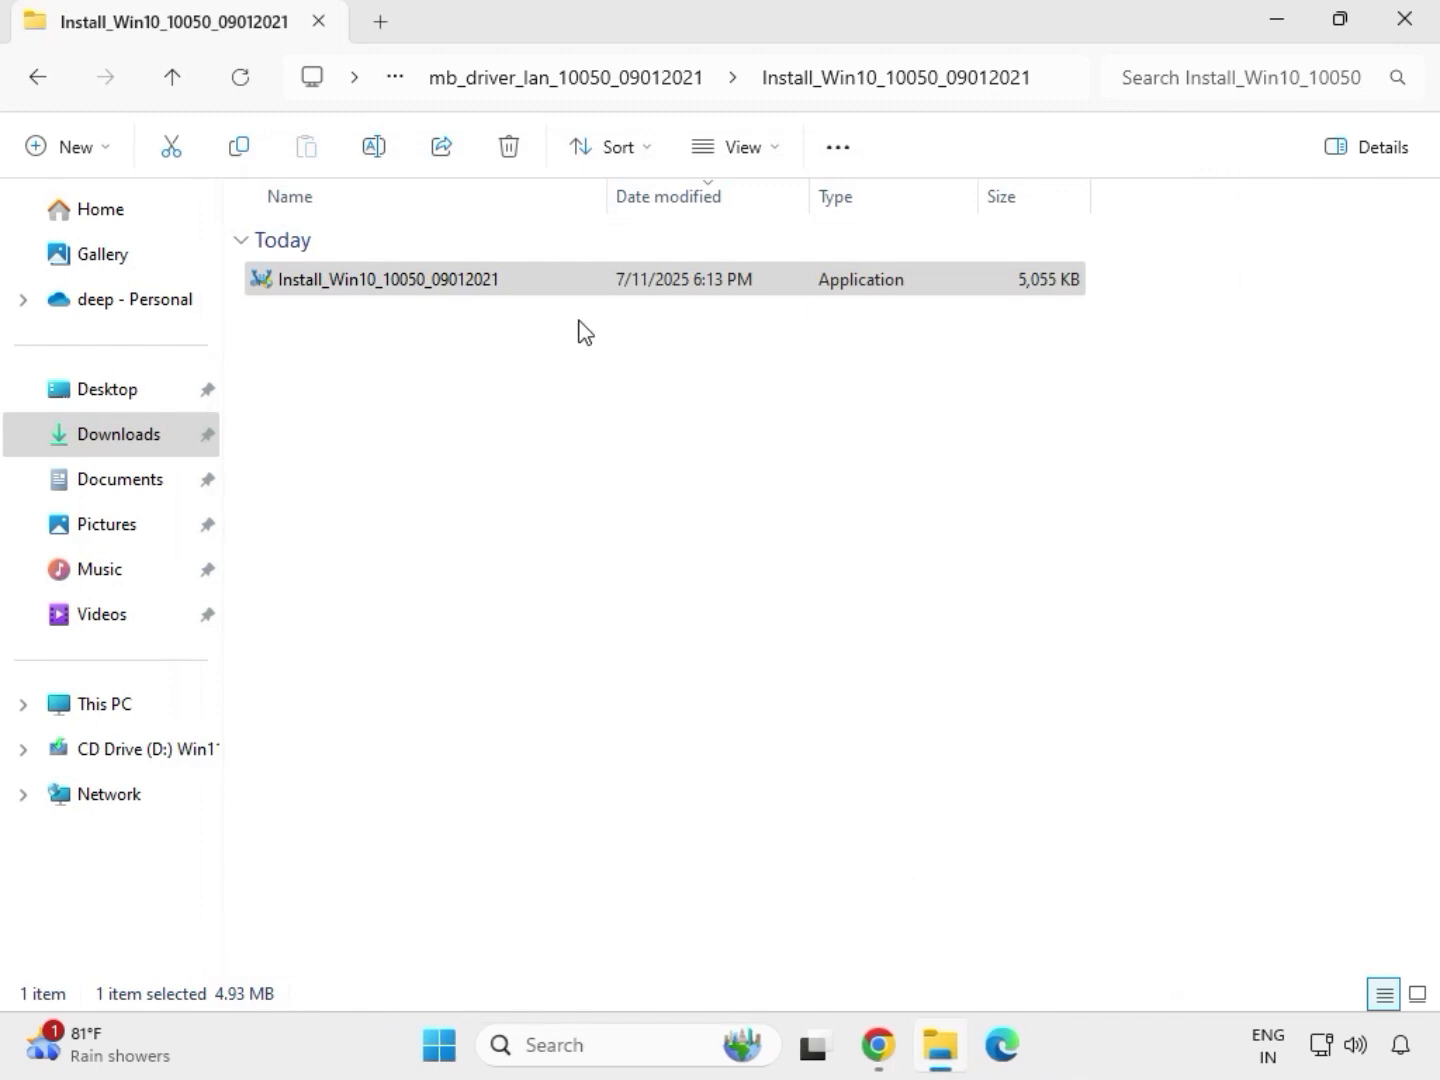
click(44, 82)
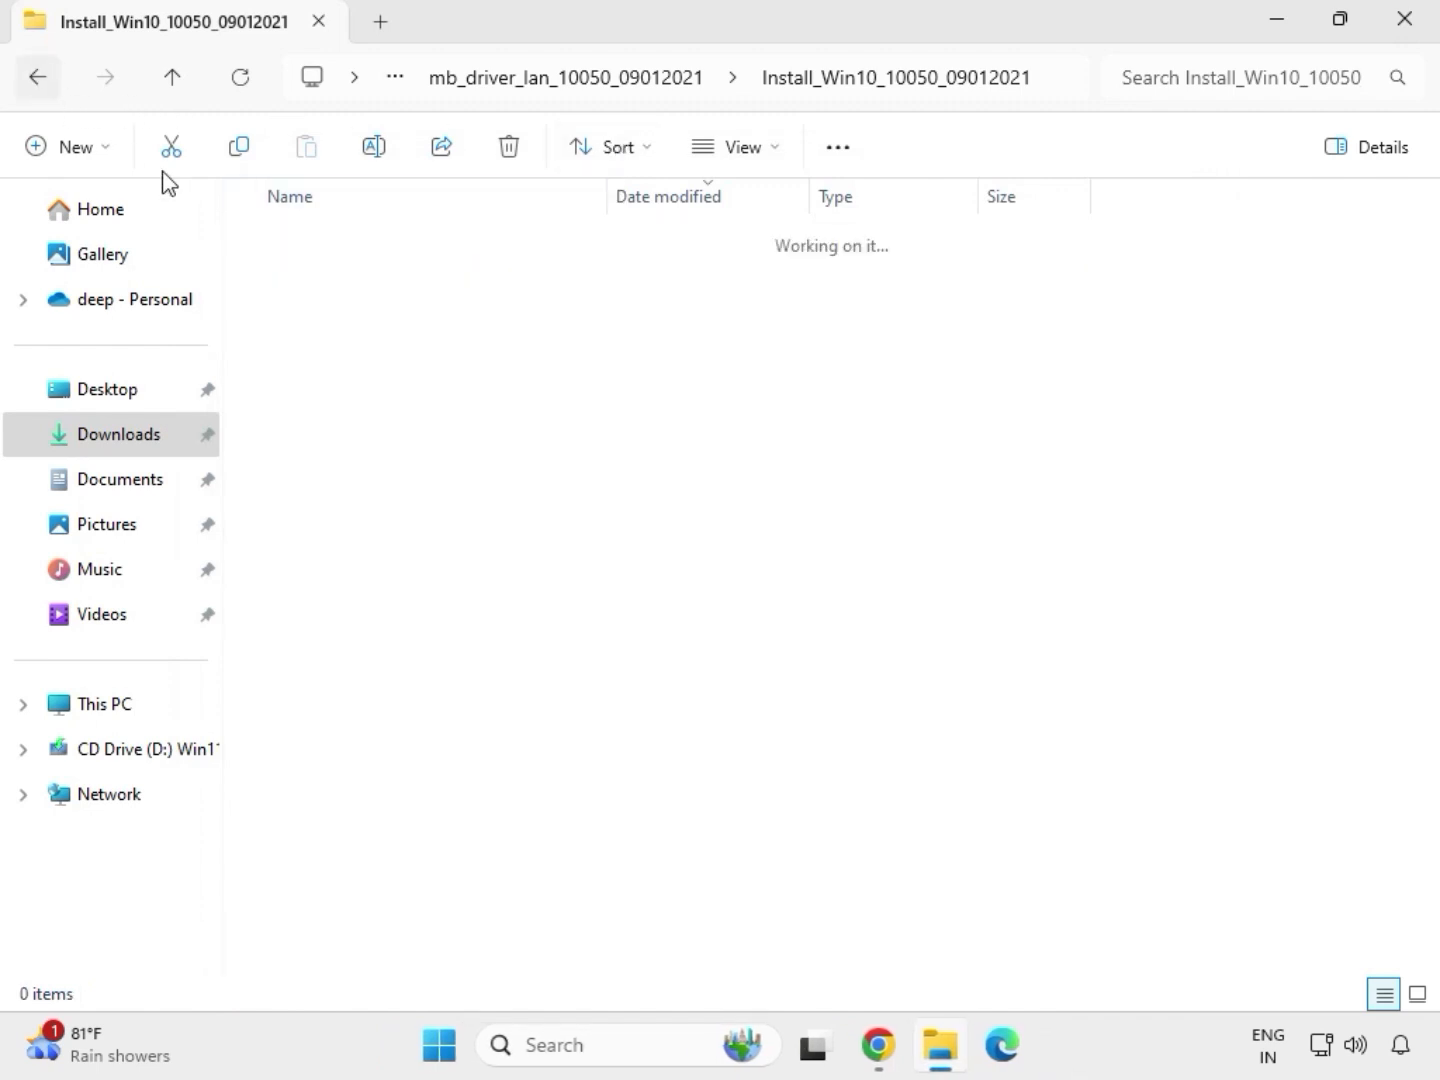
click(34, 80)
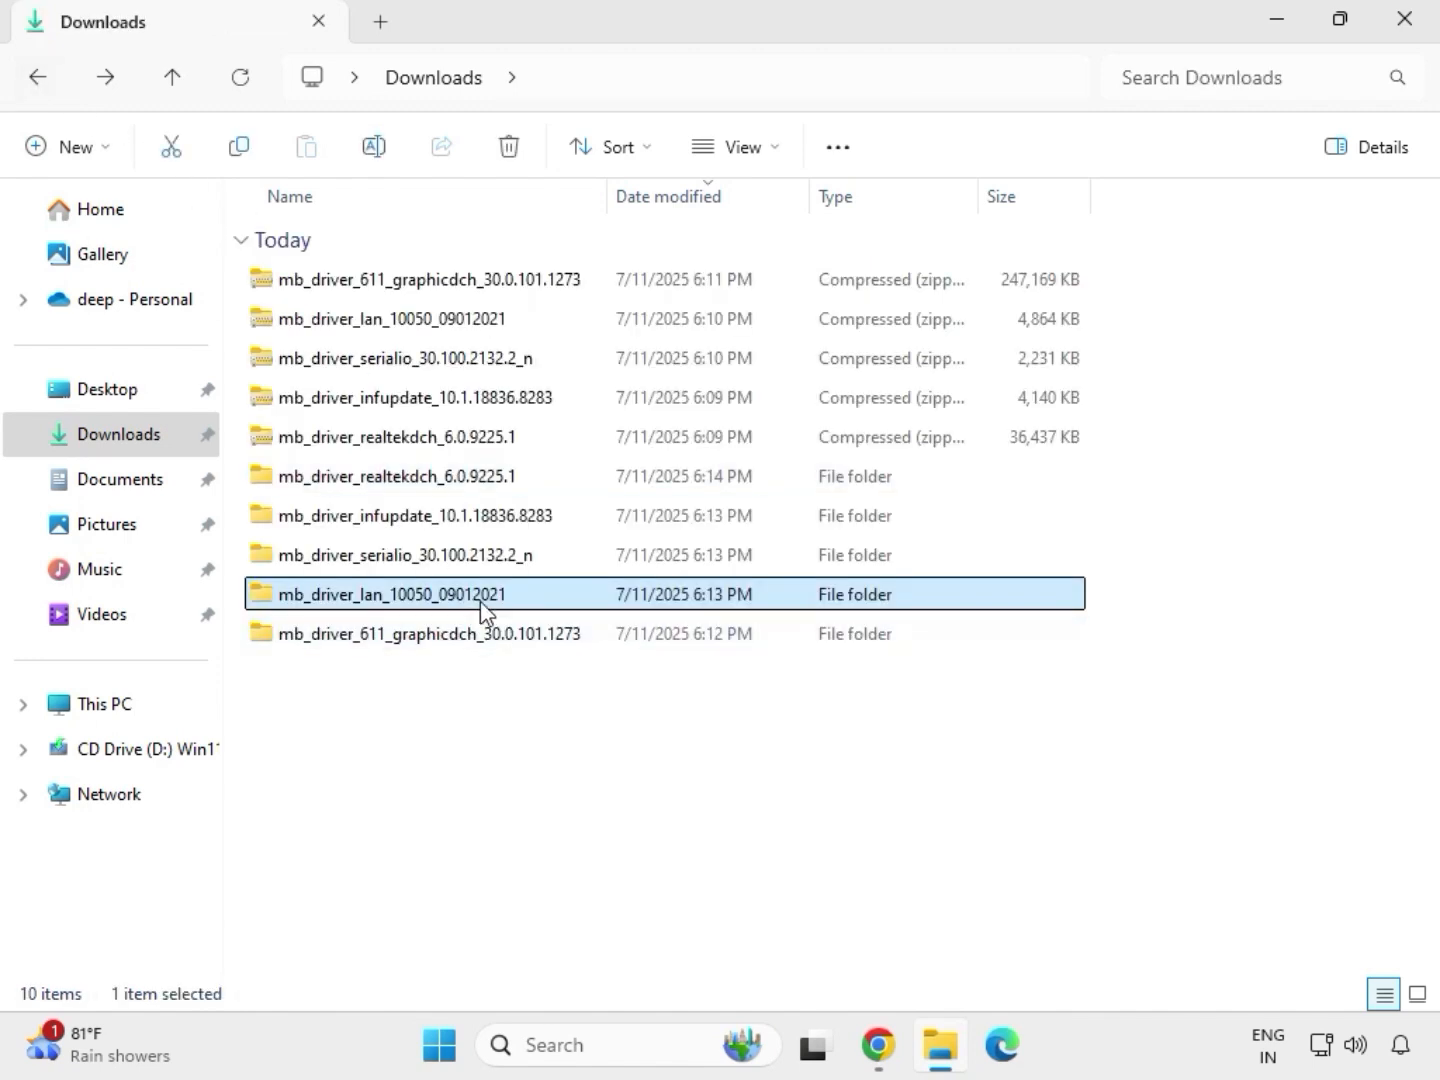
Try to install Intel Serial IO by running SetupSerialIO as administrator from the extracted mb_driver_serialio_30.100.2132.2_n folder, close the setup and return to Downloads
double_click(405, 558)
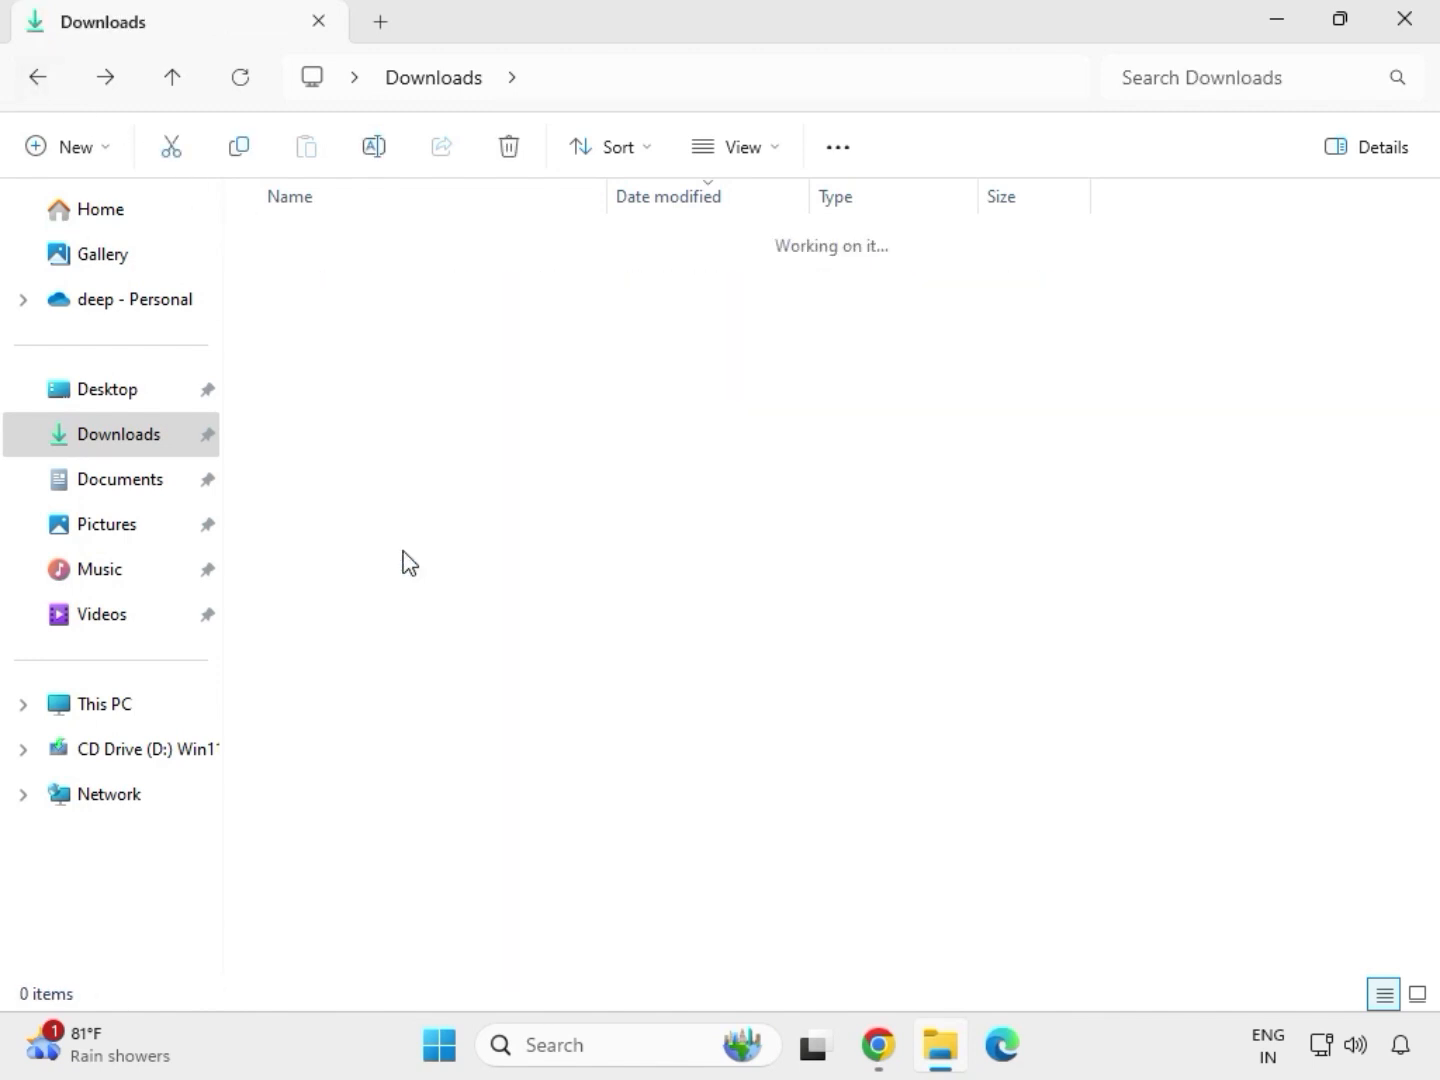
double_click(429, 284)
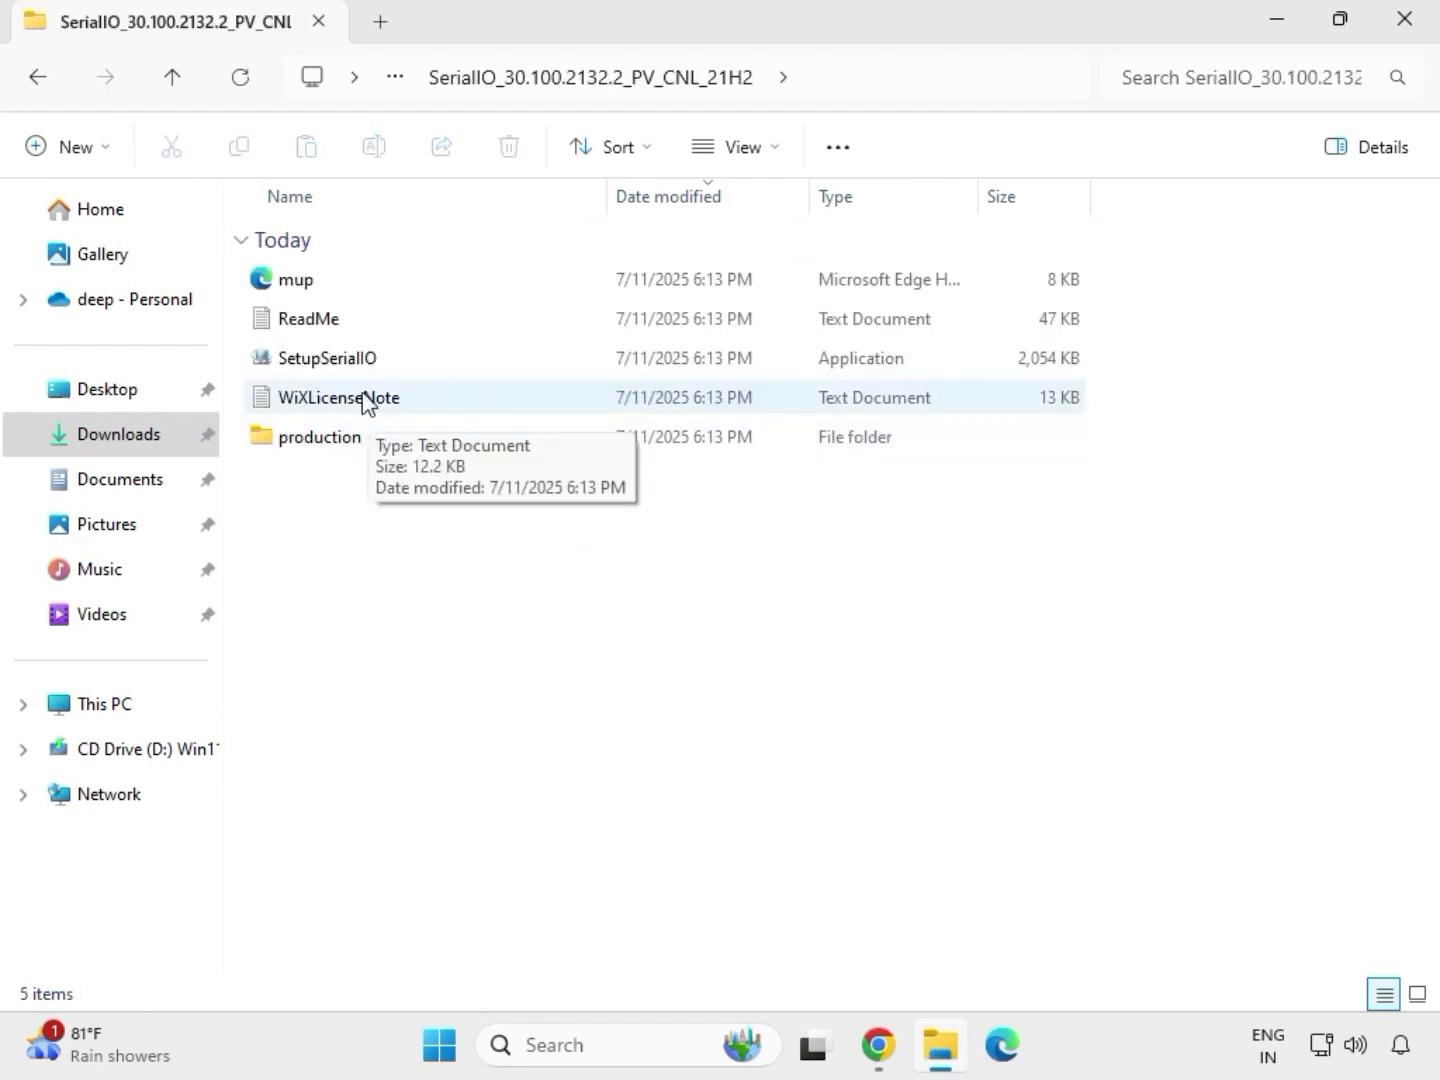
click(363, 360)
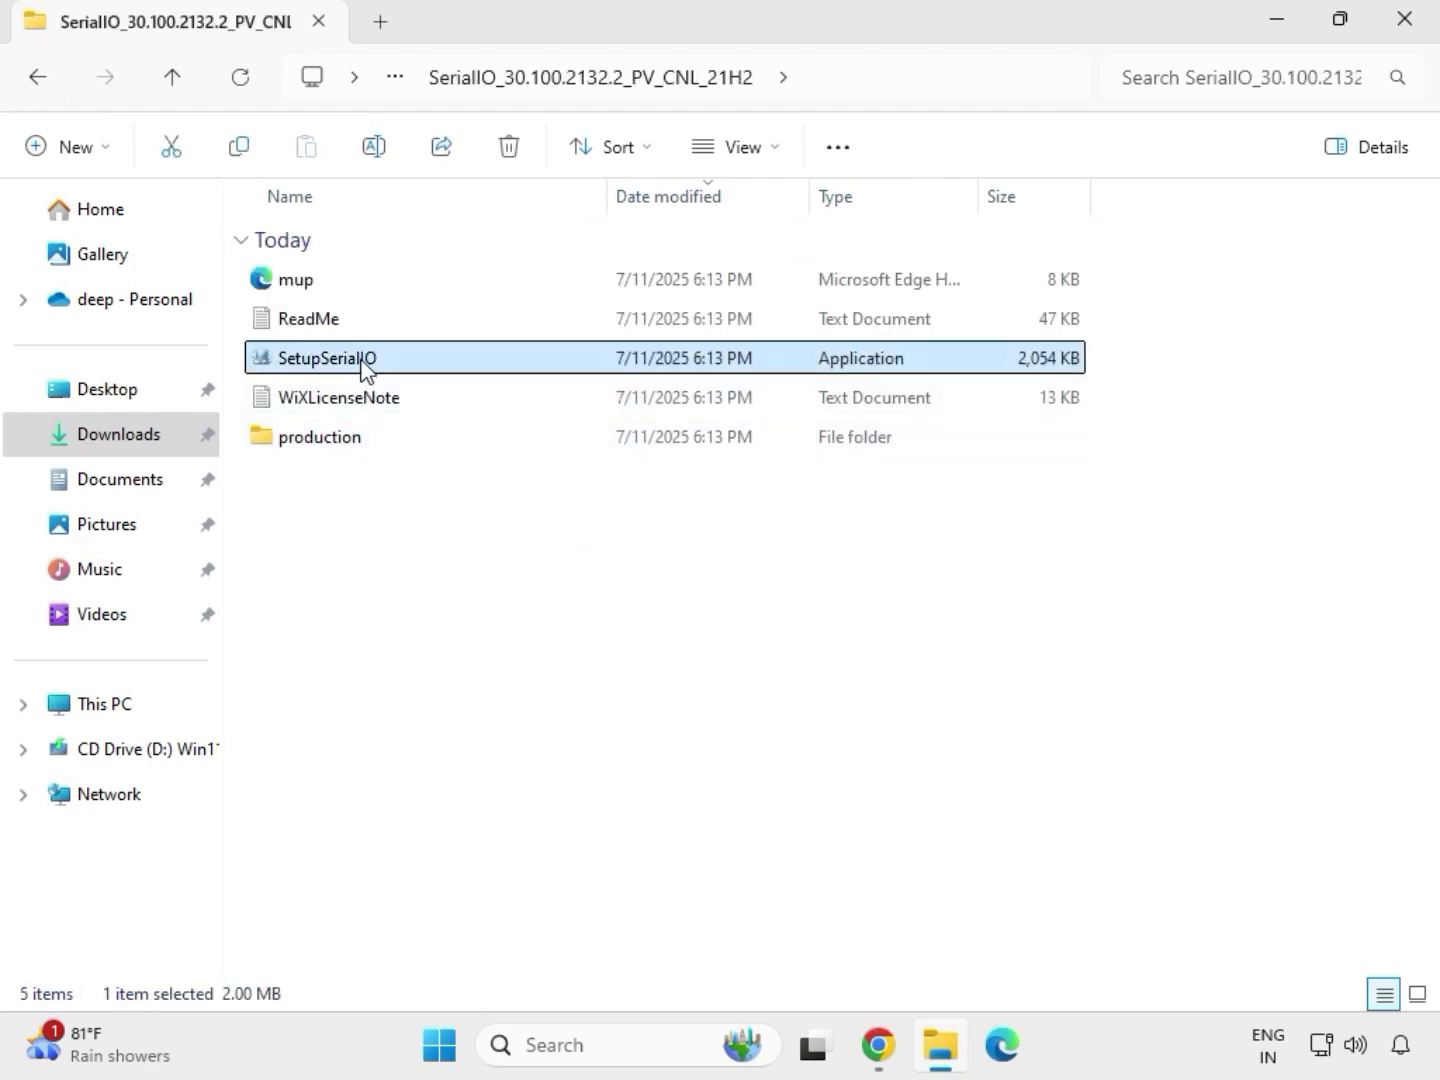
right_click(363, 367)
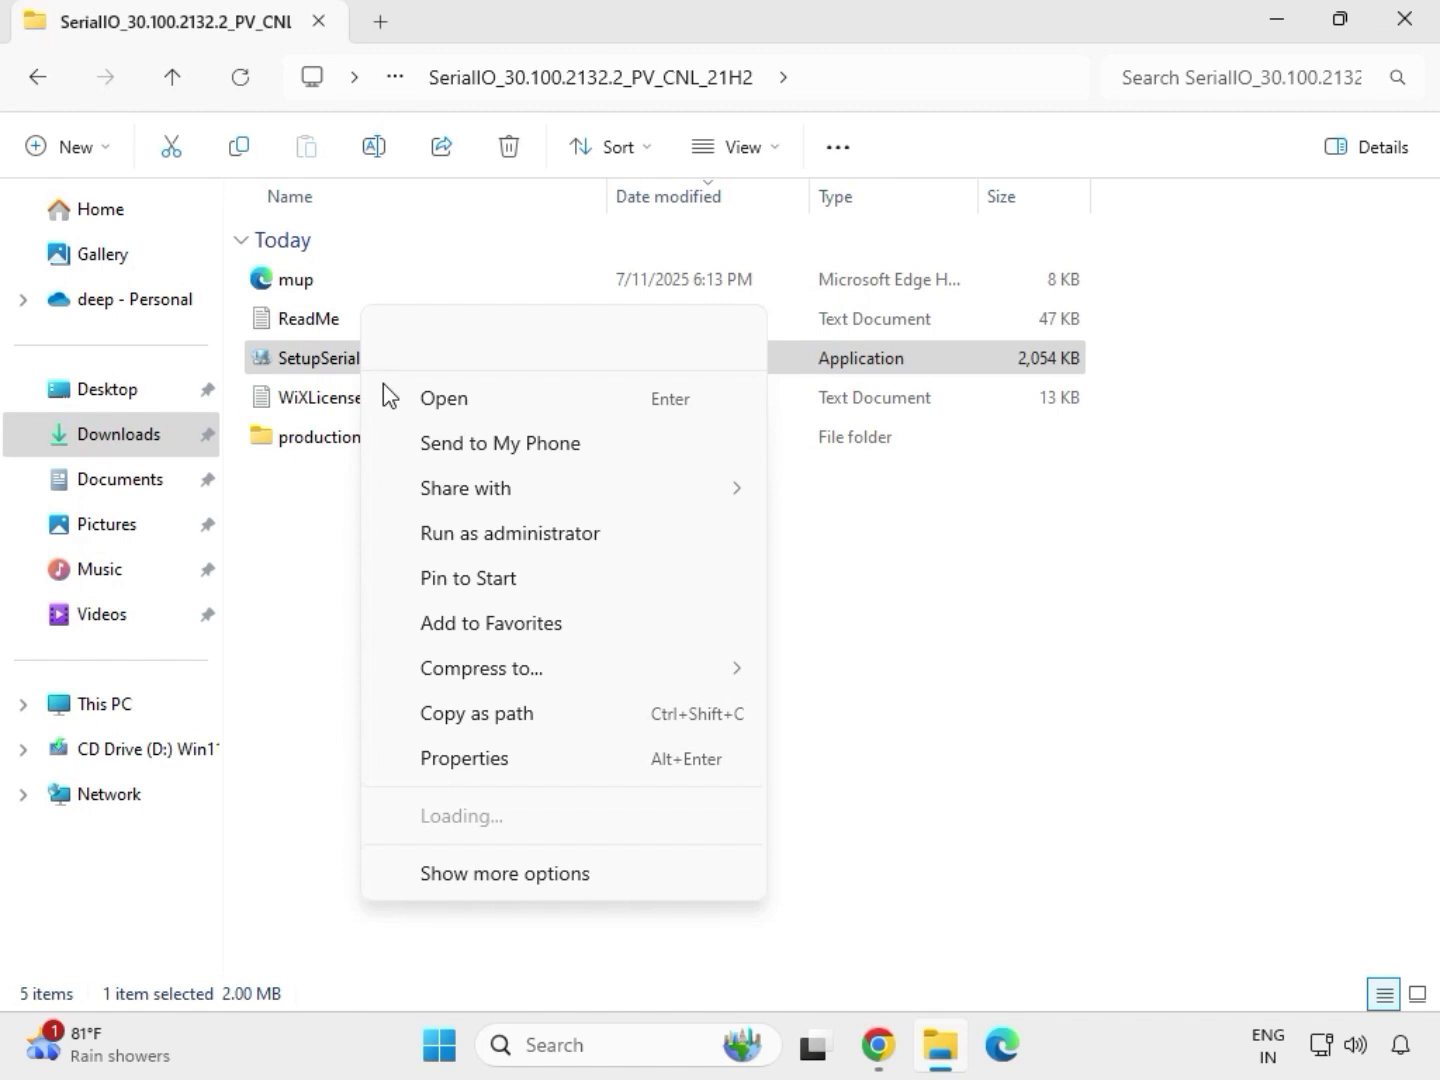
click(500, 533)
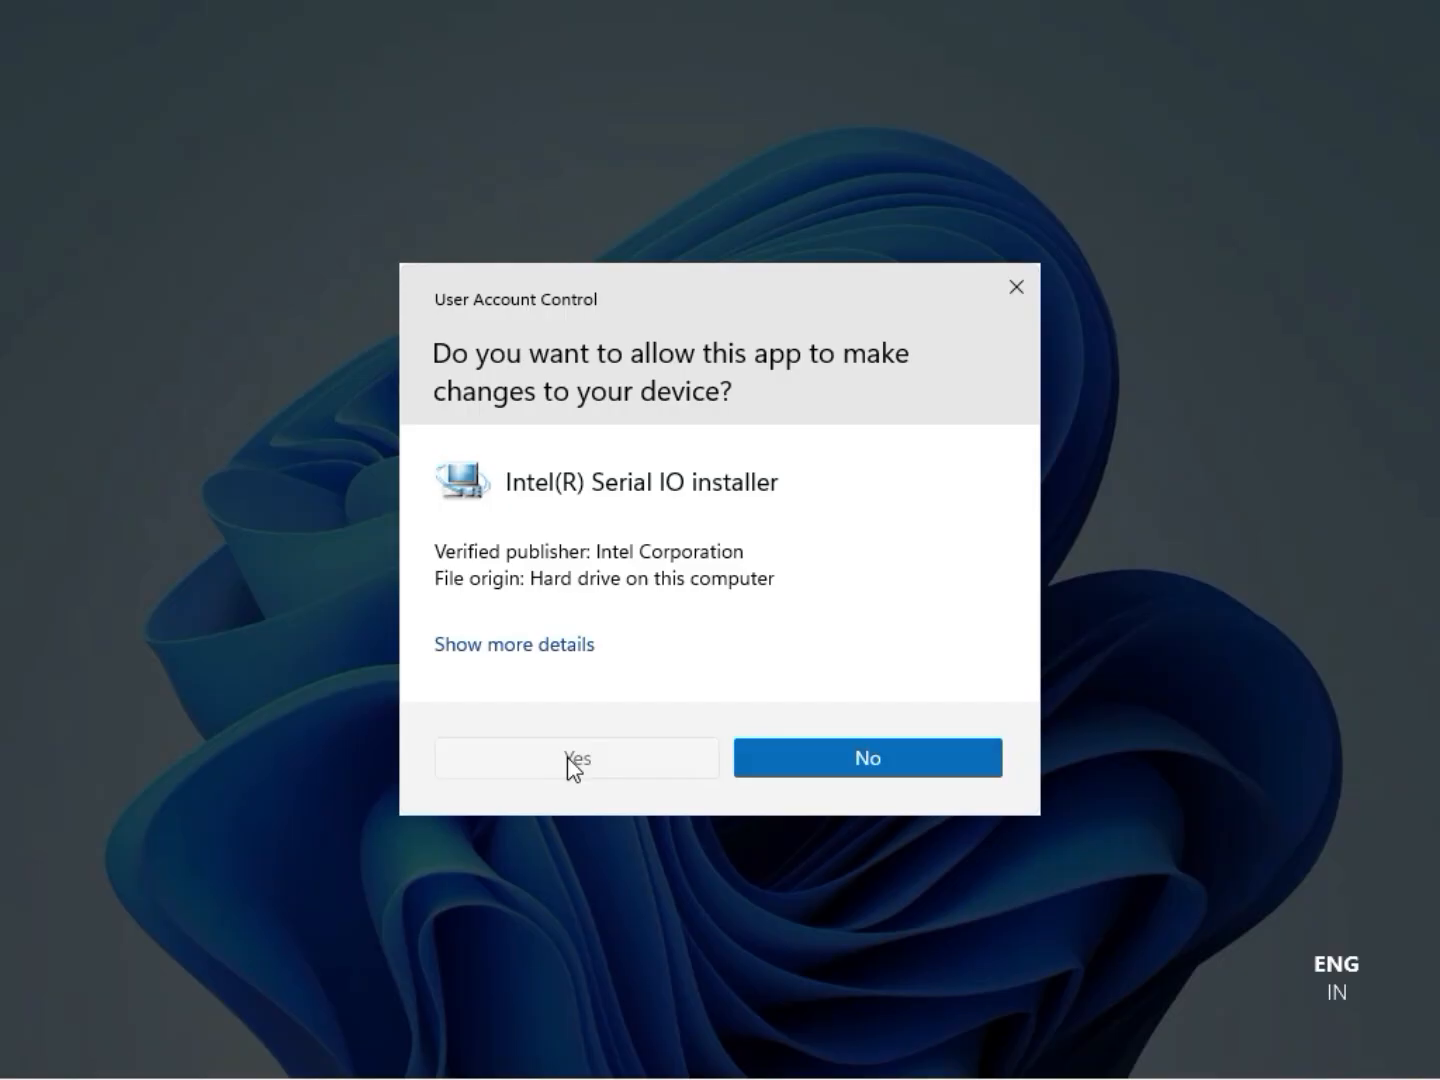
click(568, 760)
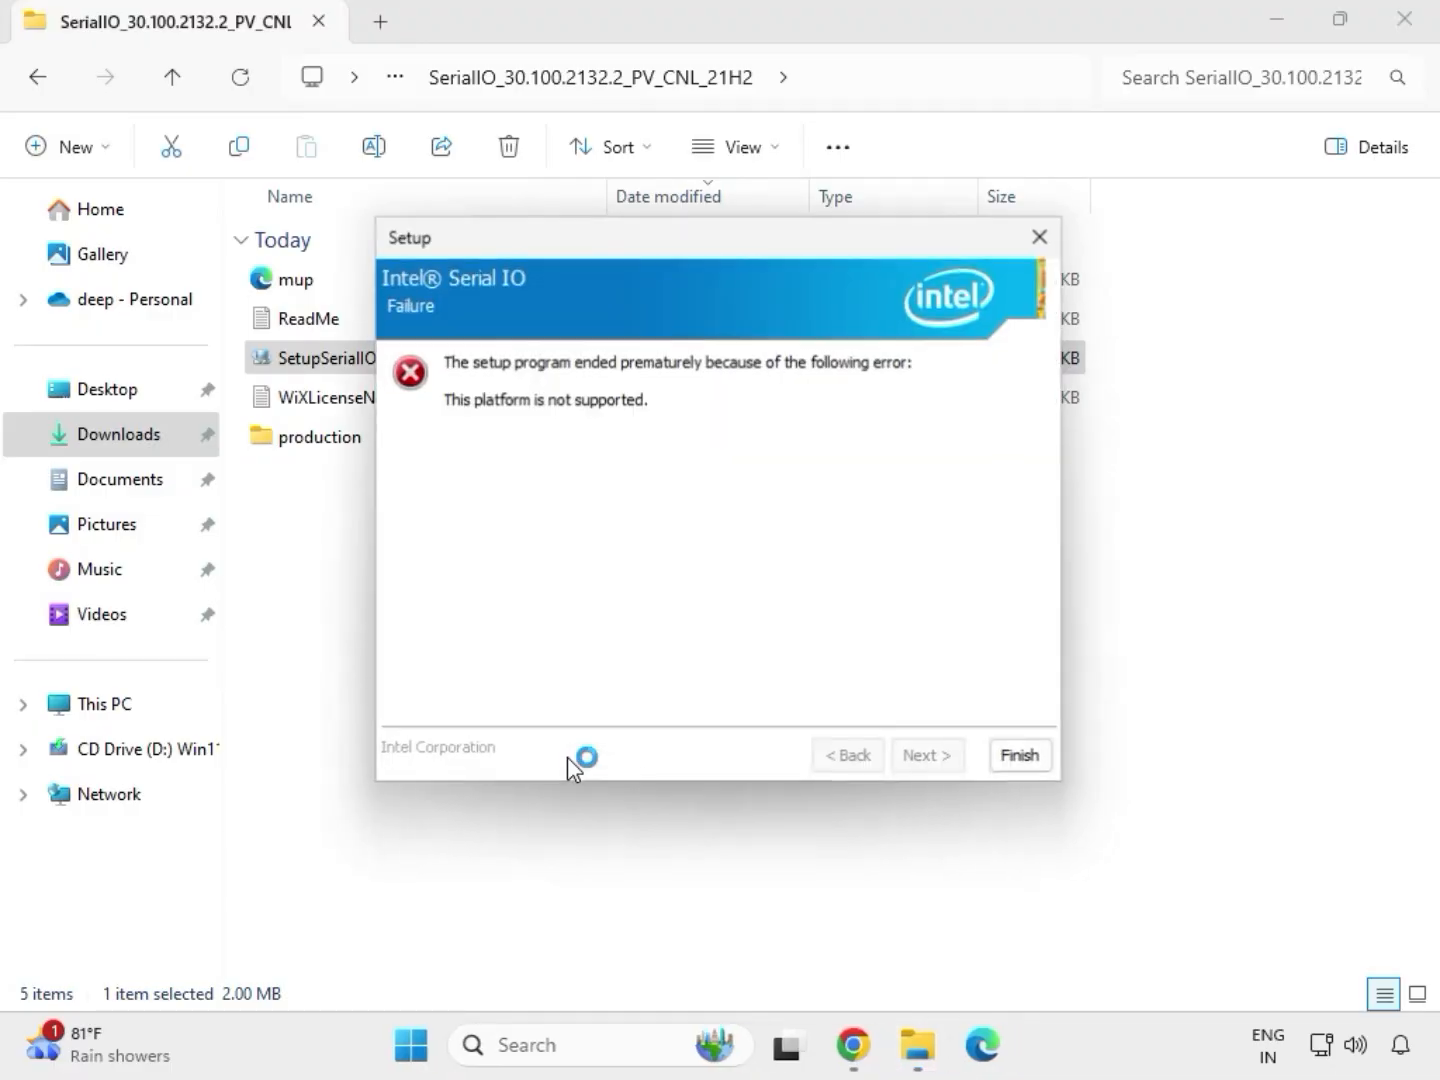
click(1022, 762)
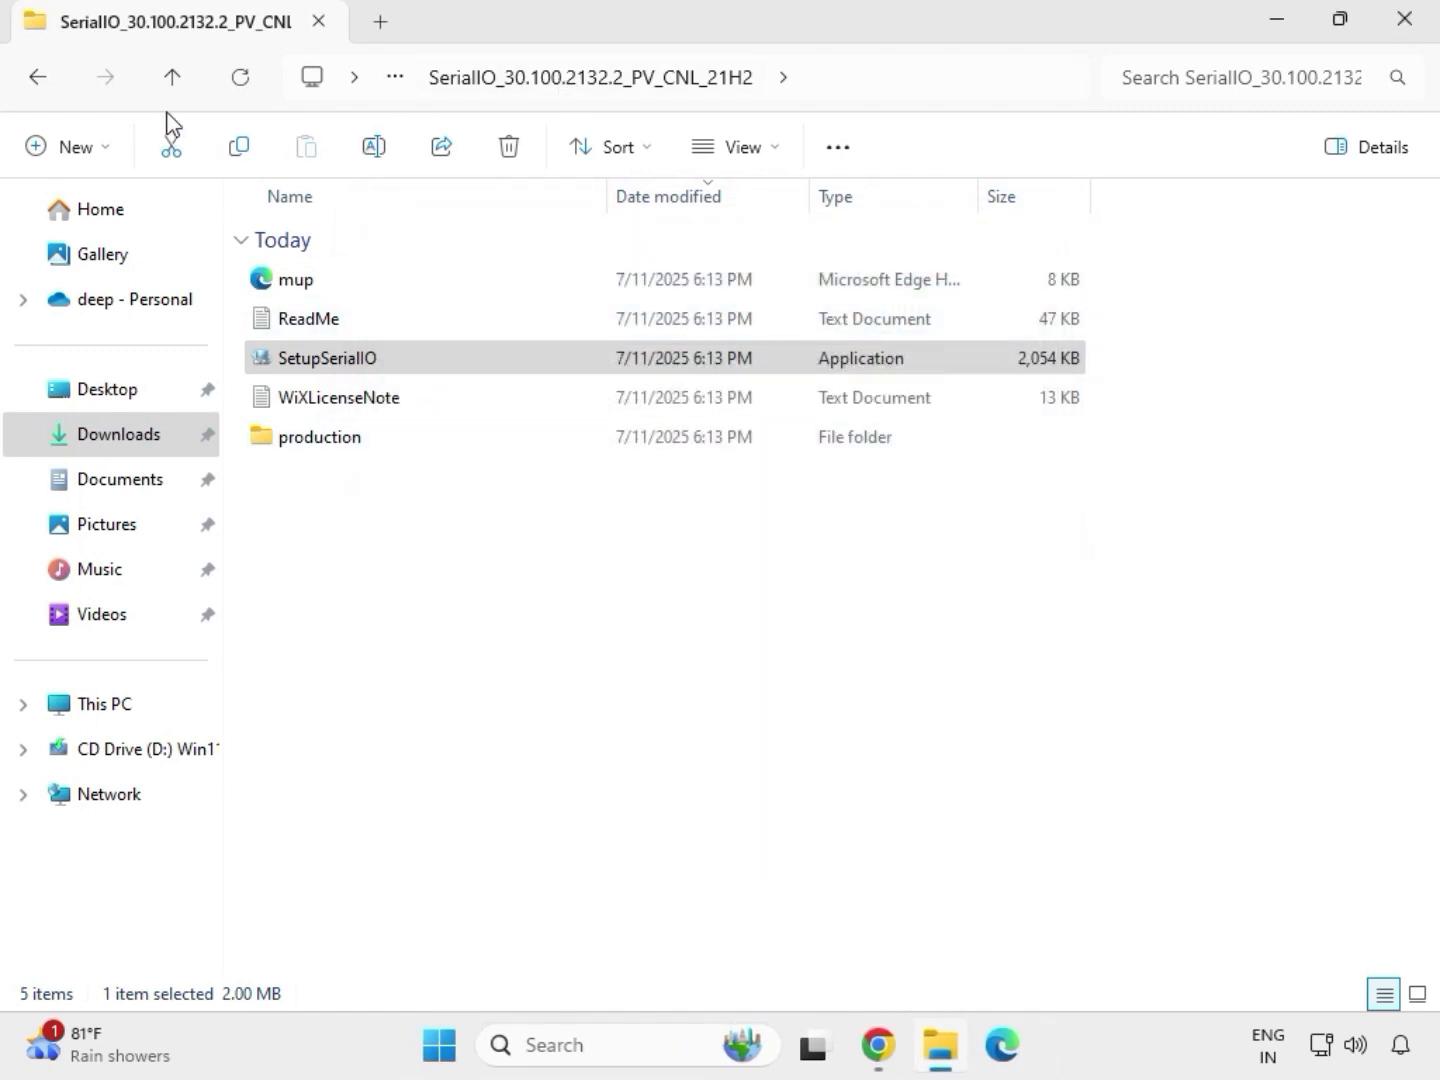
click(42, 87)
click(44, 85)
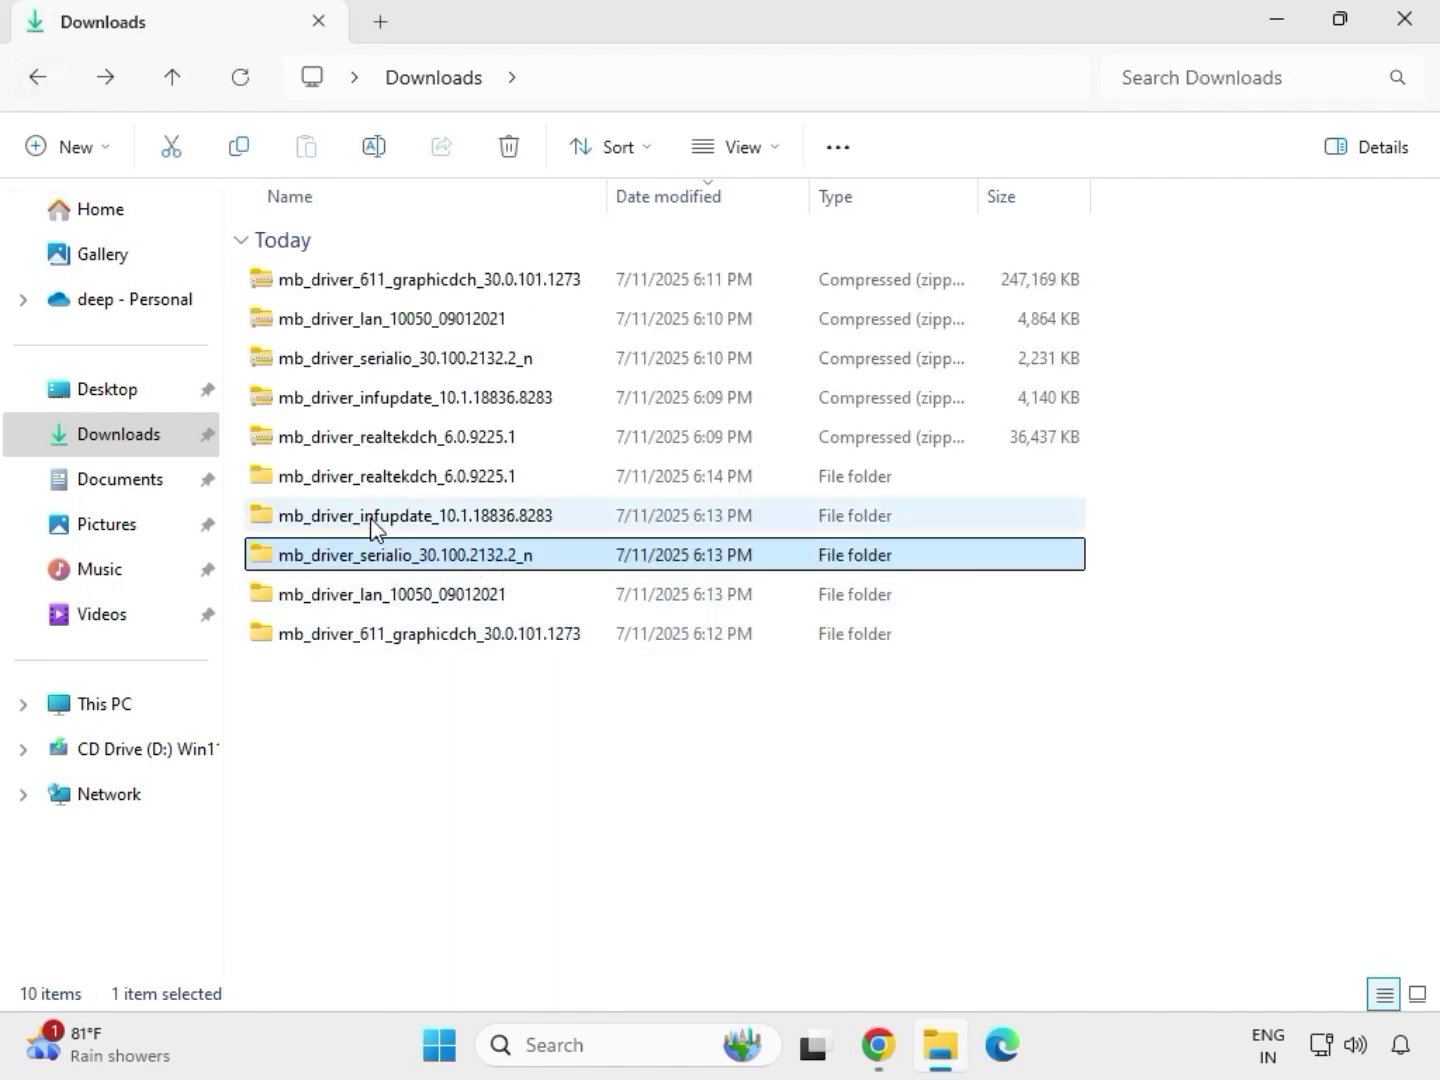
Run SetupChipset as administrator from the extracted mb_driver_infupdate_10.1.18836.8283 folder and allow it to make changes to the device
click(377, 526)
double_click(376, 526)
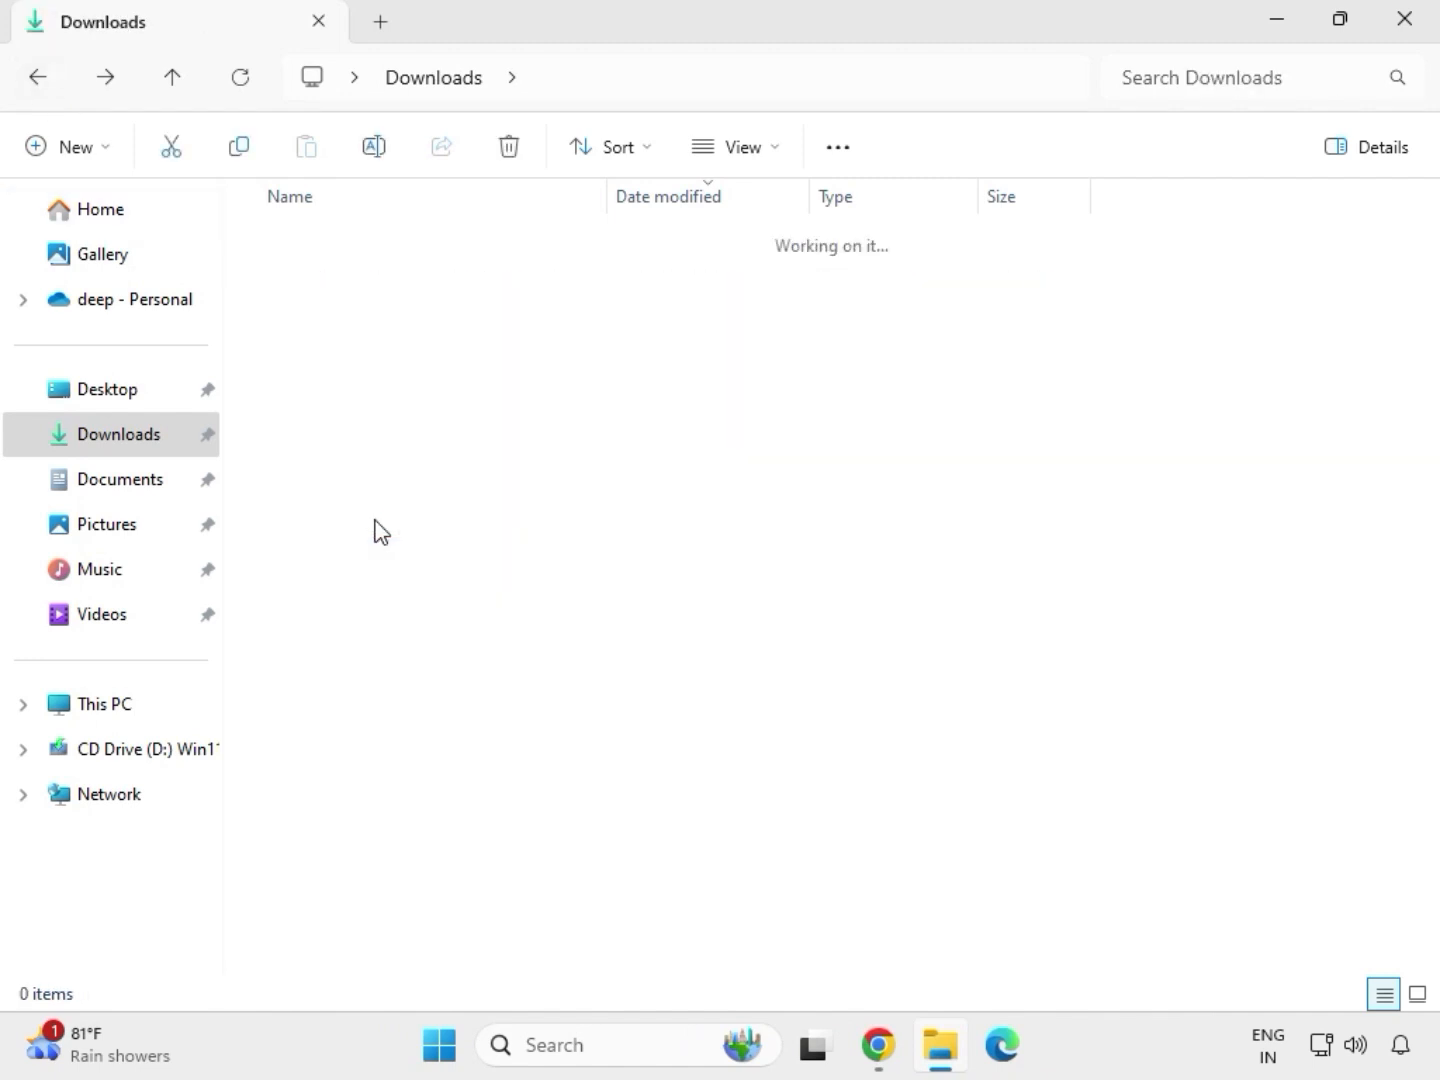
double_click(382, 288)
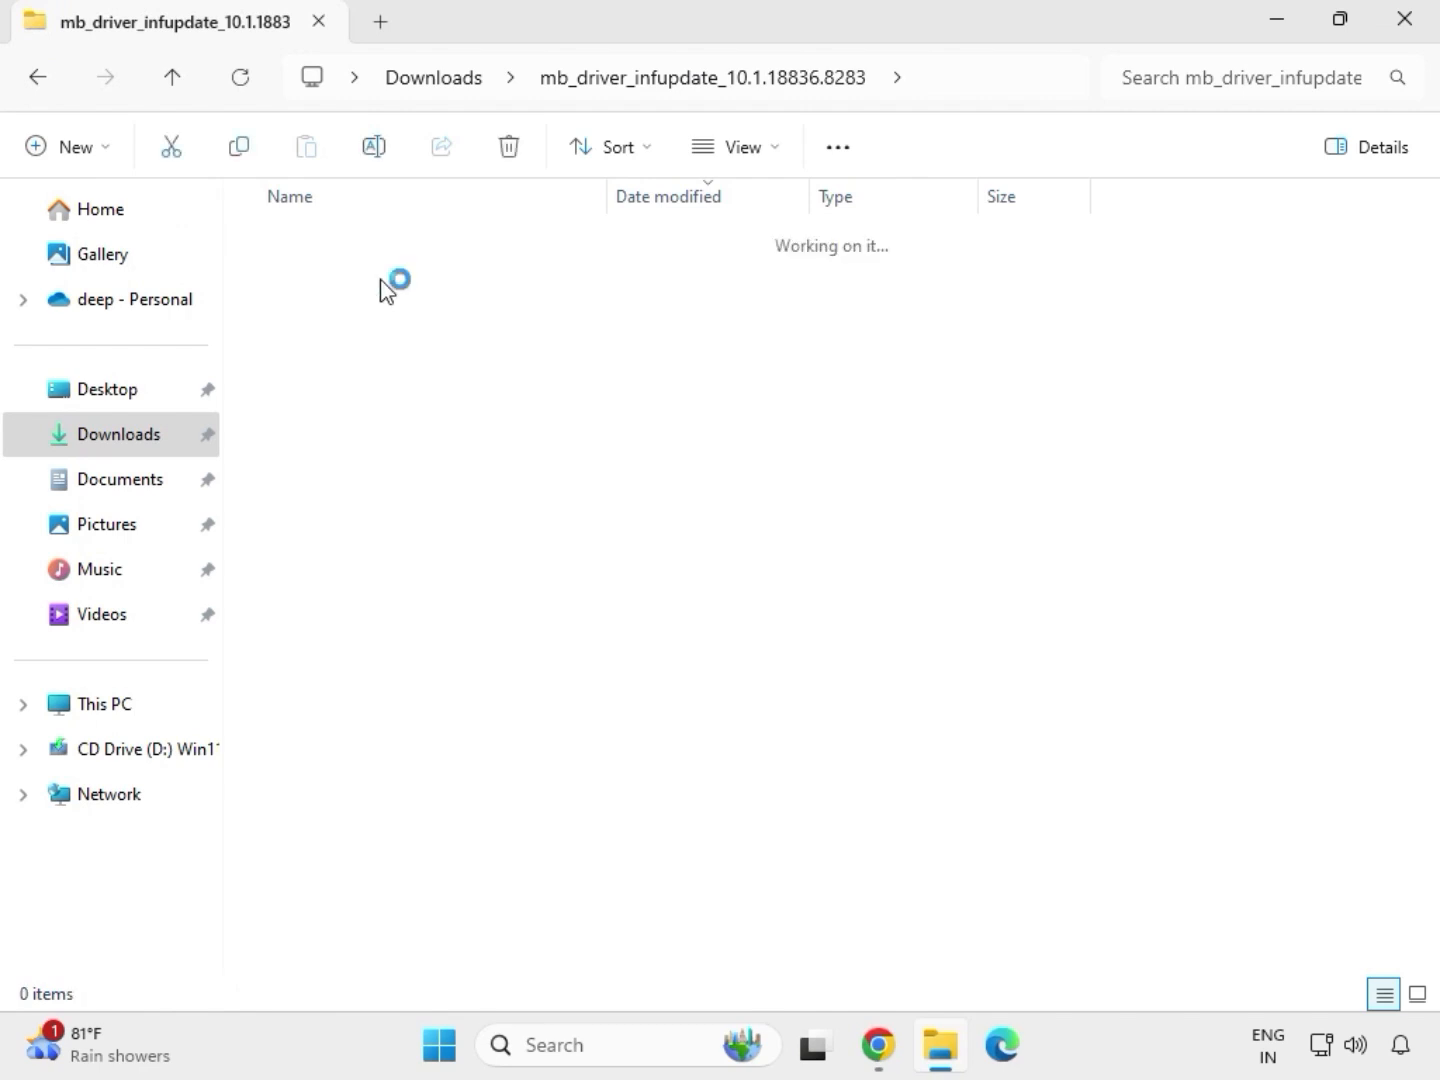
click(406, 326)
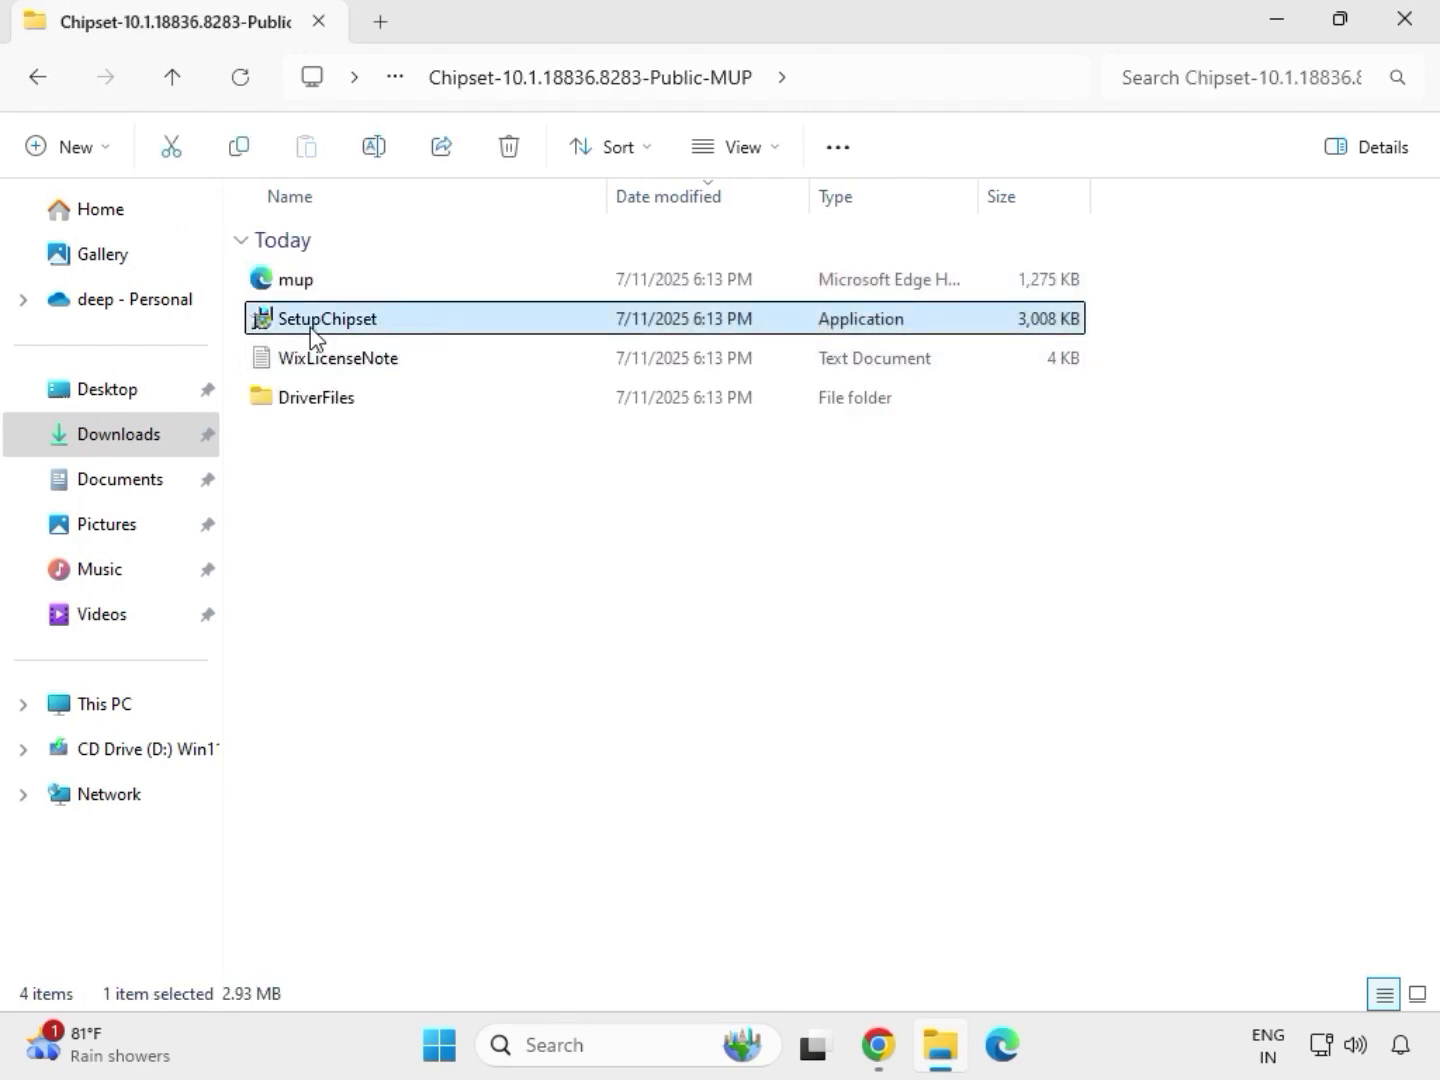
right_click(398, 334)
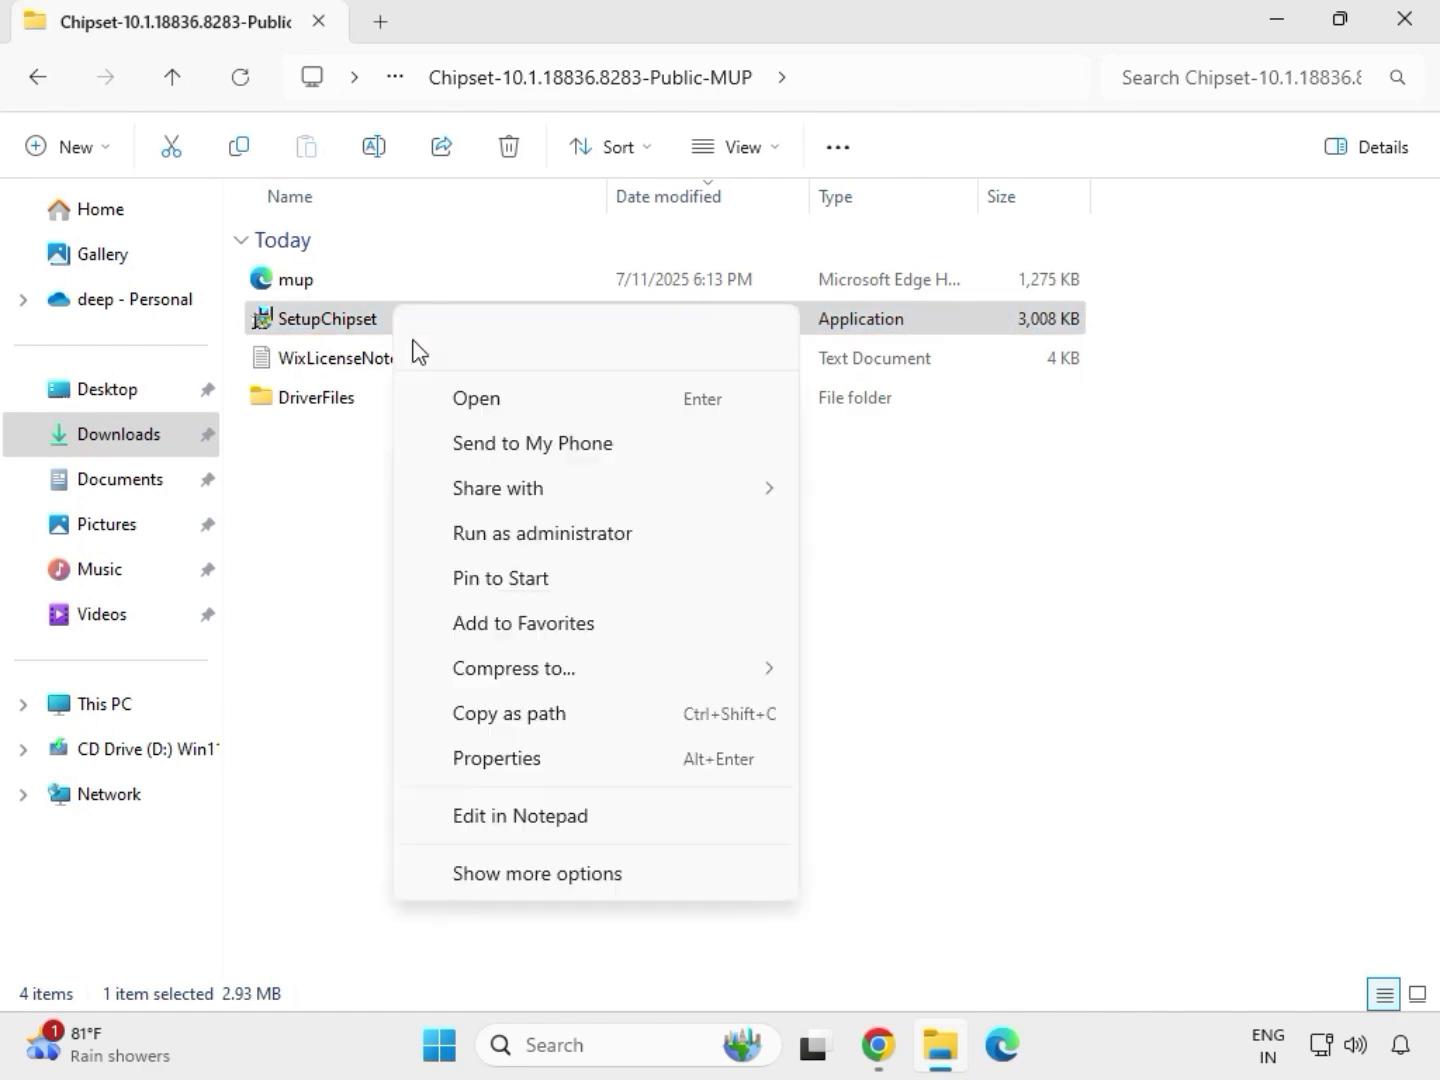
click(508, 522)
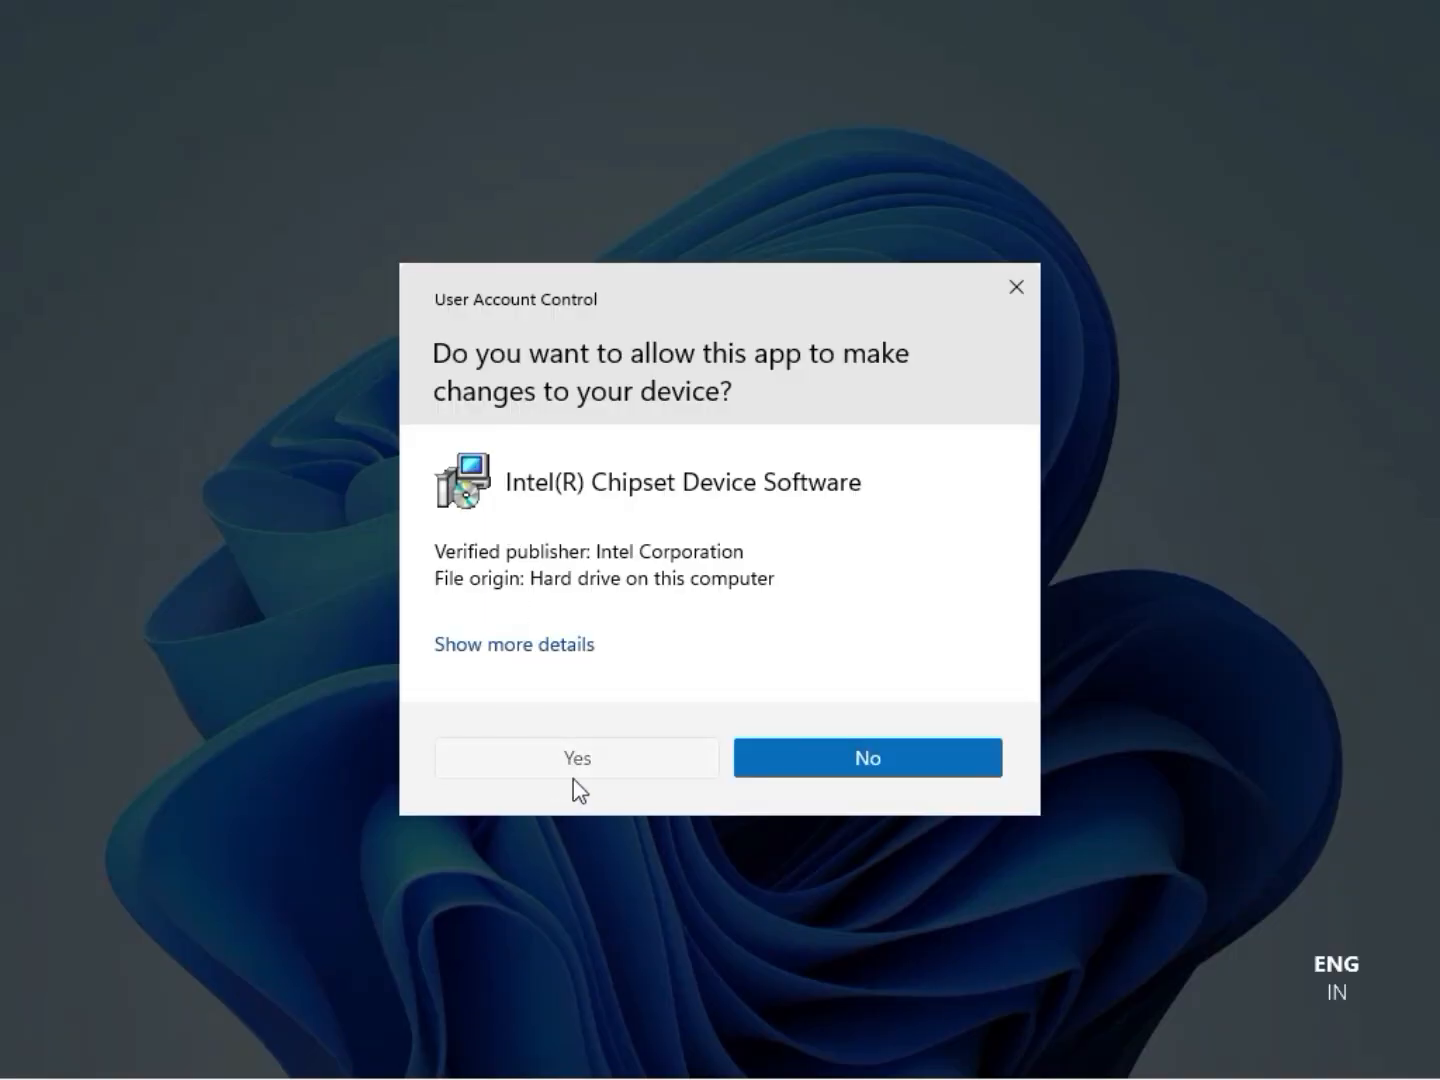
click(576, 777)
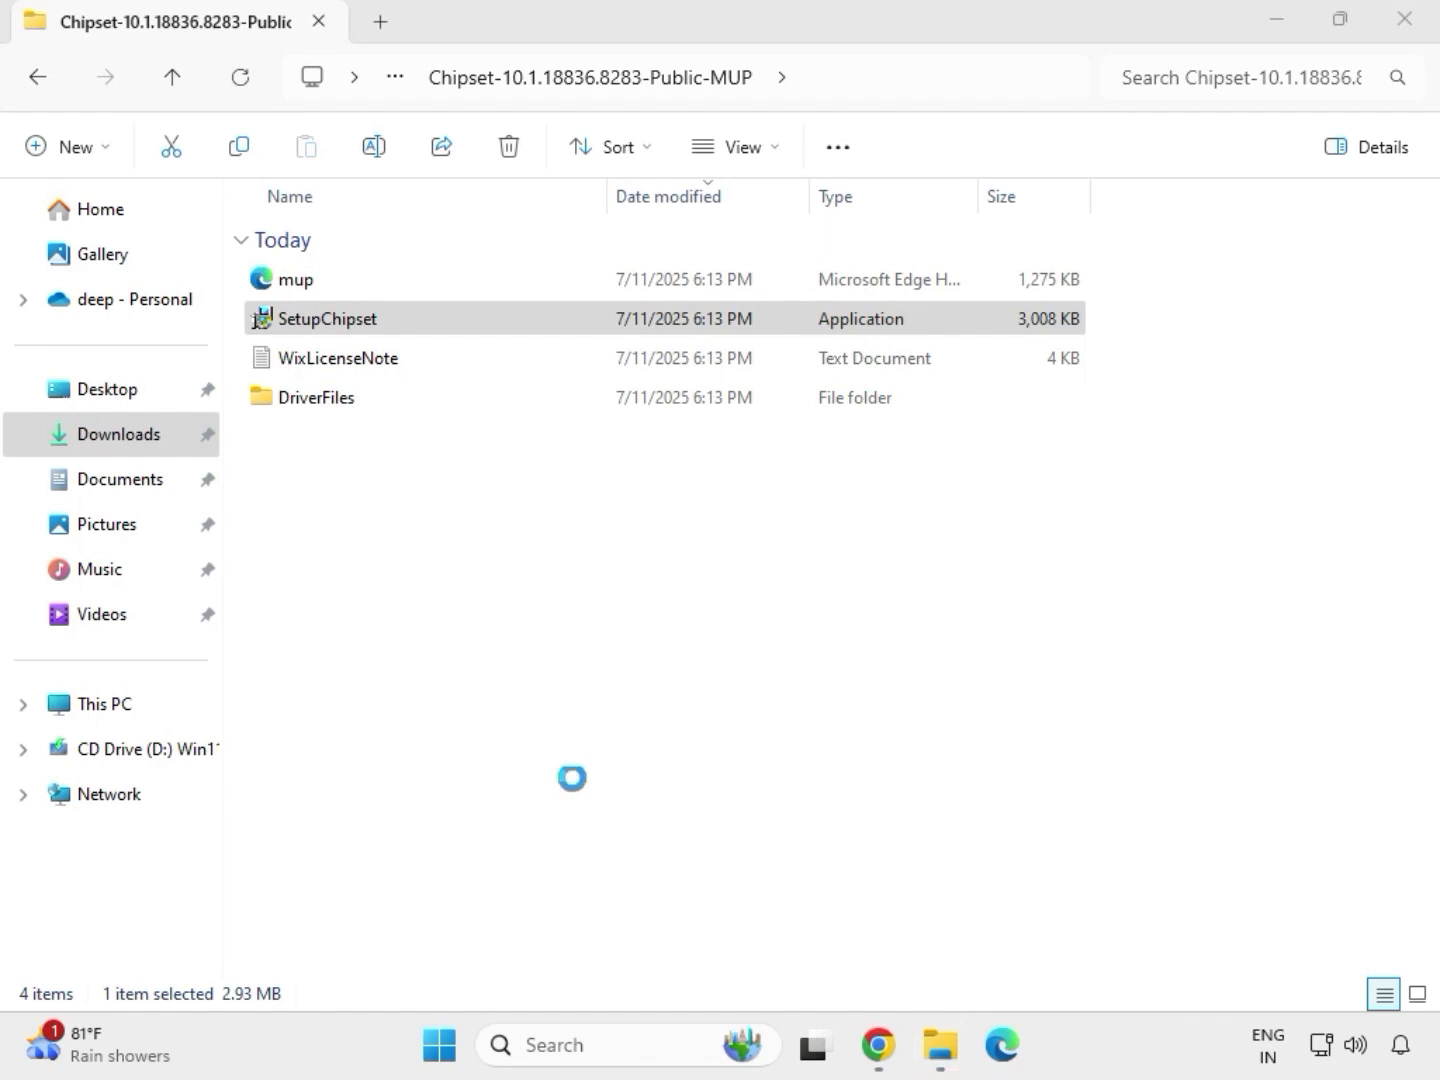
Accept the Intel Chipset Device Software license, try to install the software, close the installer and return to Downloads
click(841, 750)
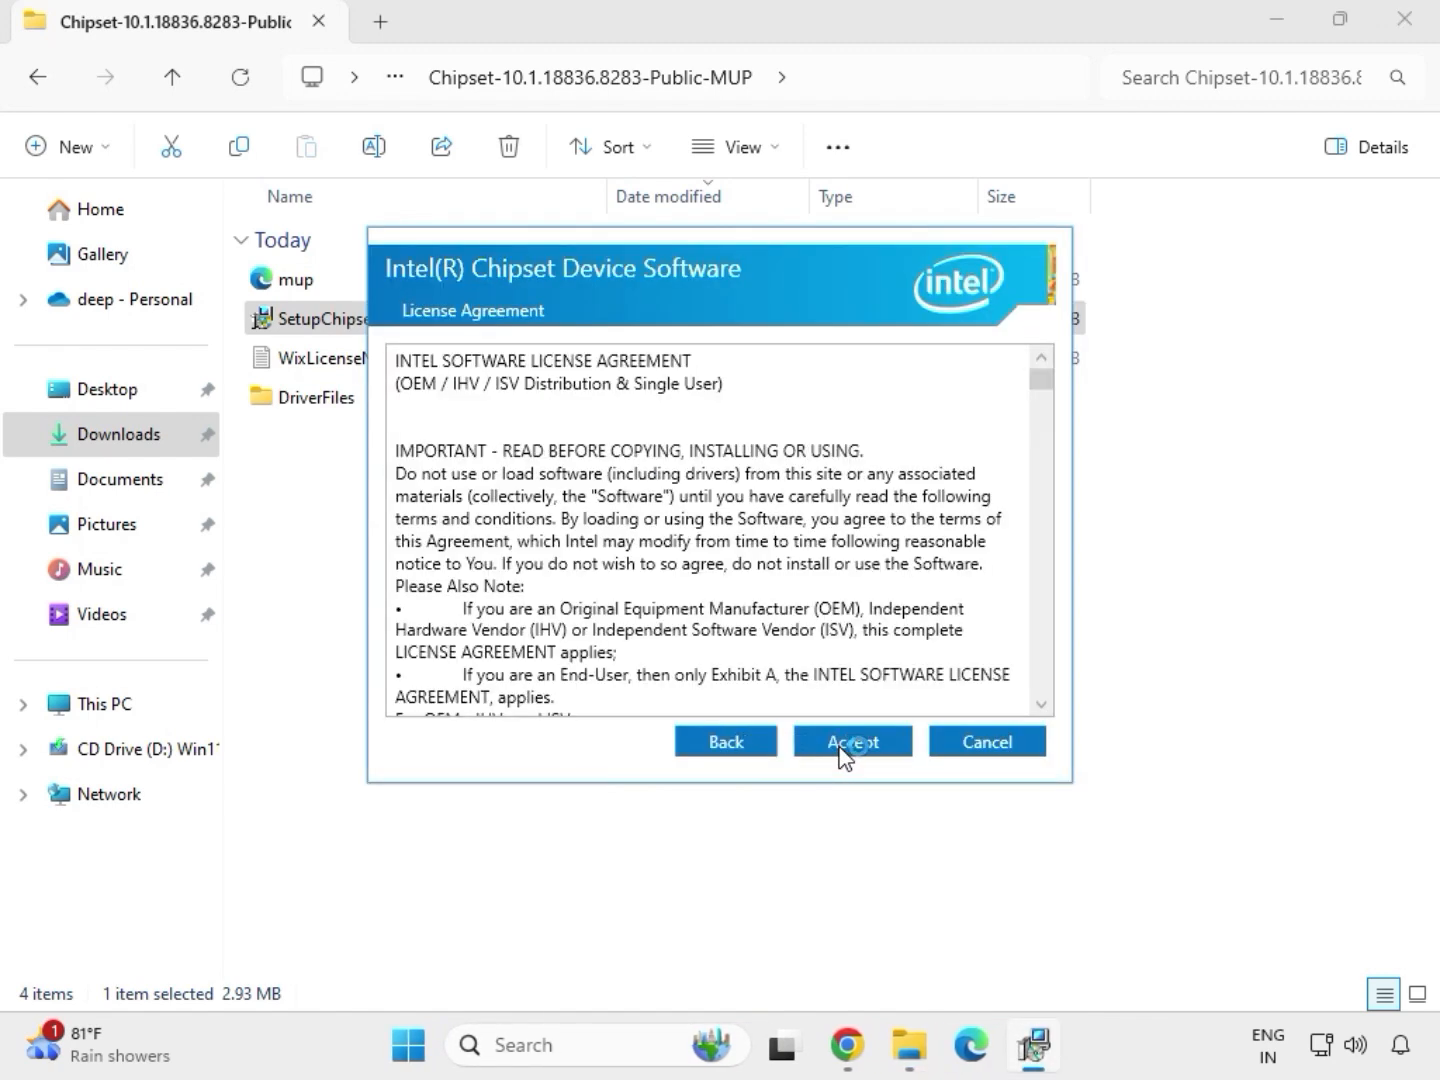
click(839, 751)
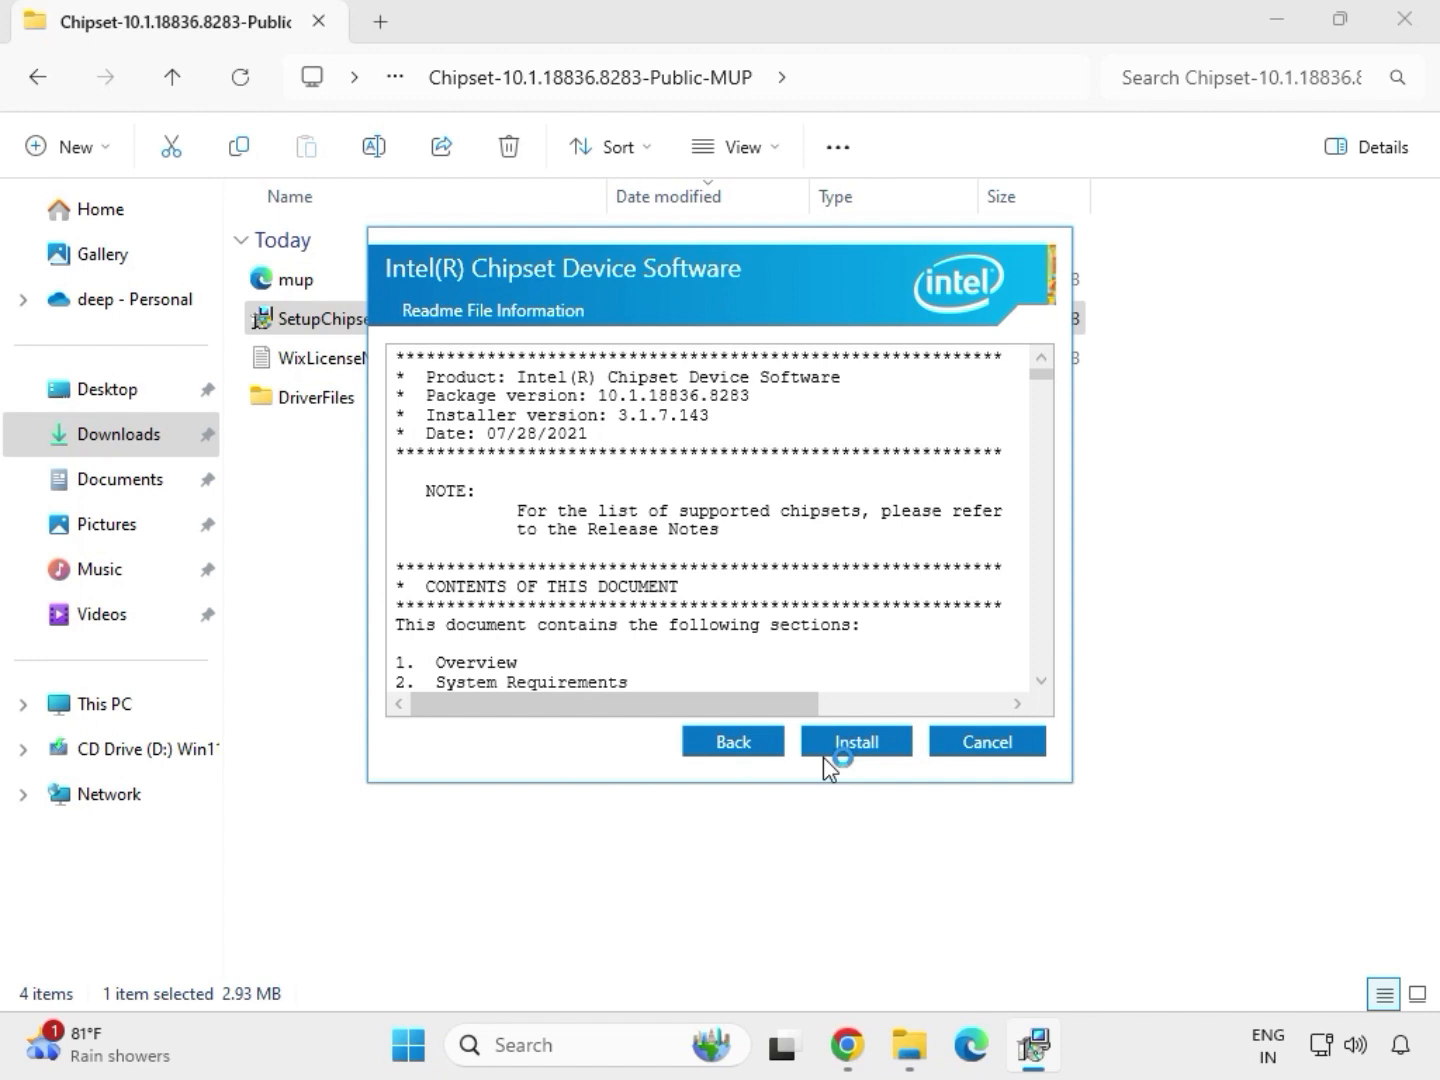
click(879, 744)
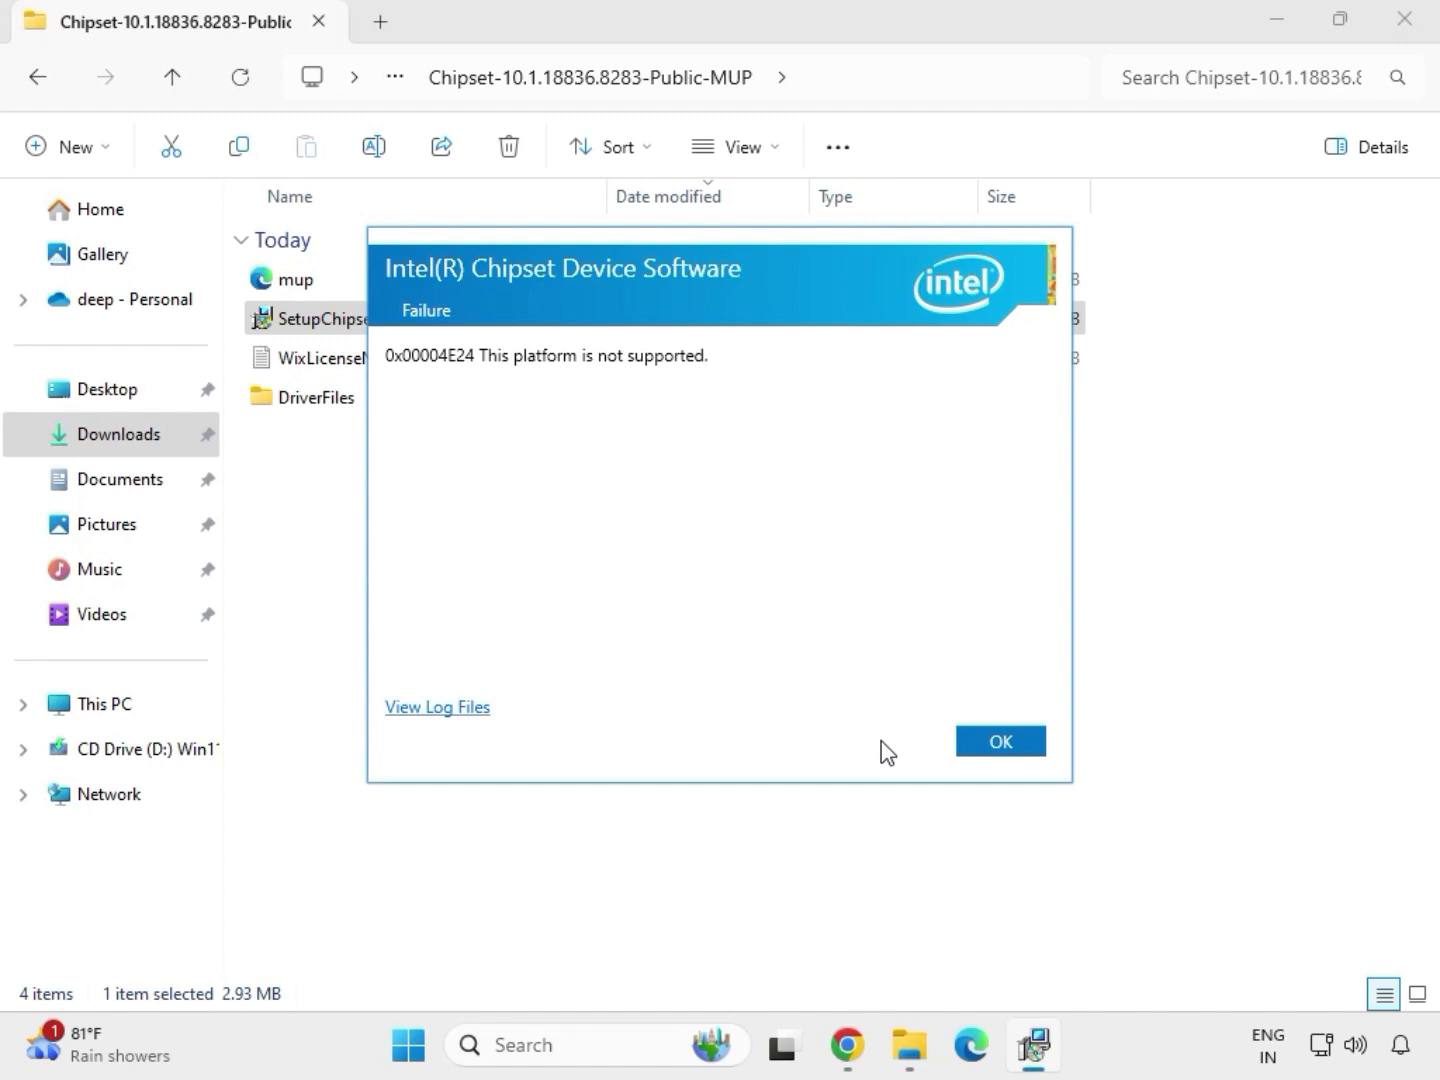
click(998, 742)
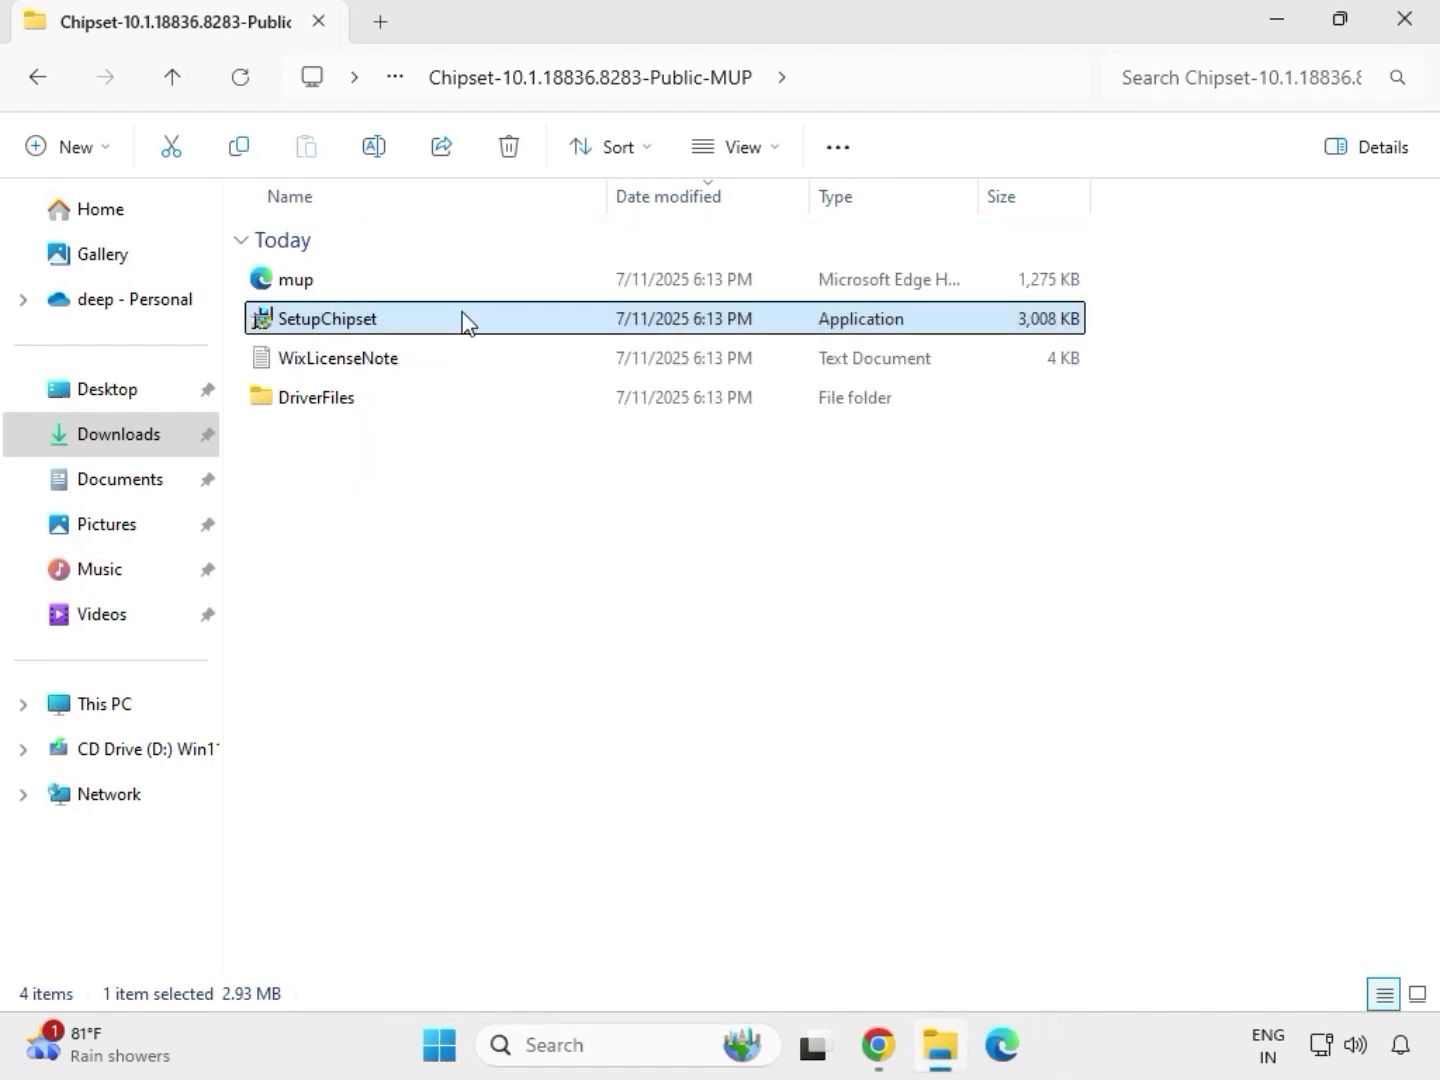
key(alt+Up)
key(alt+Up)
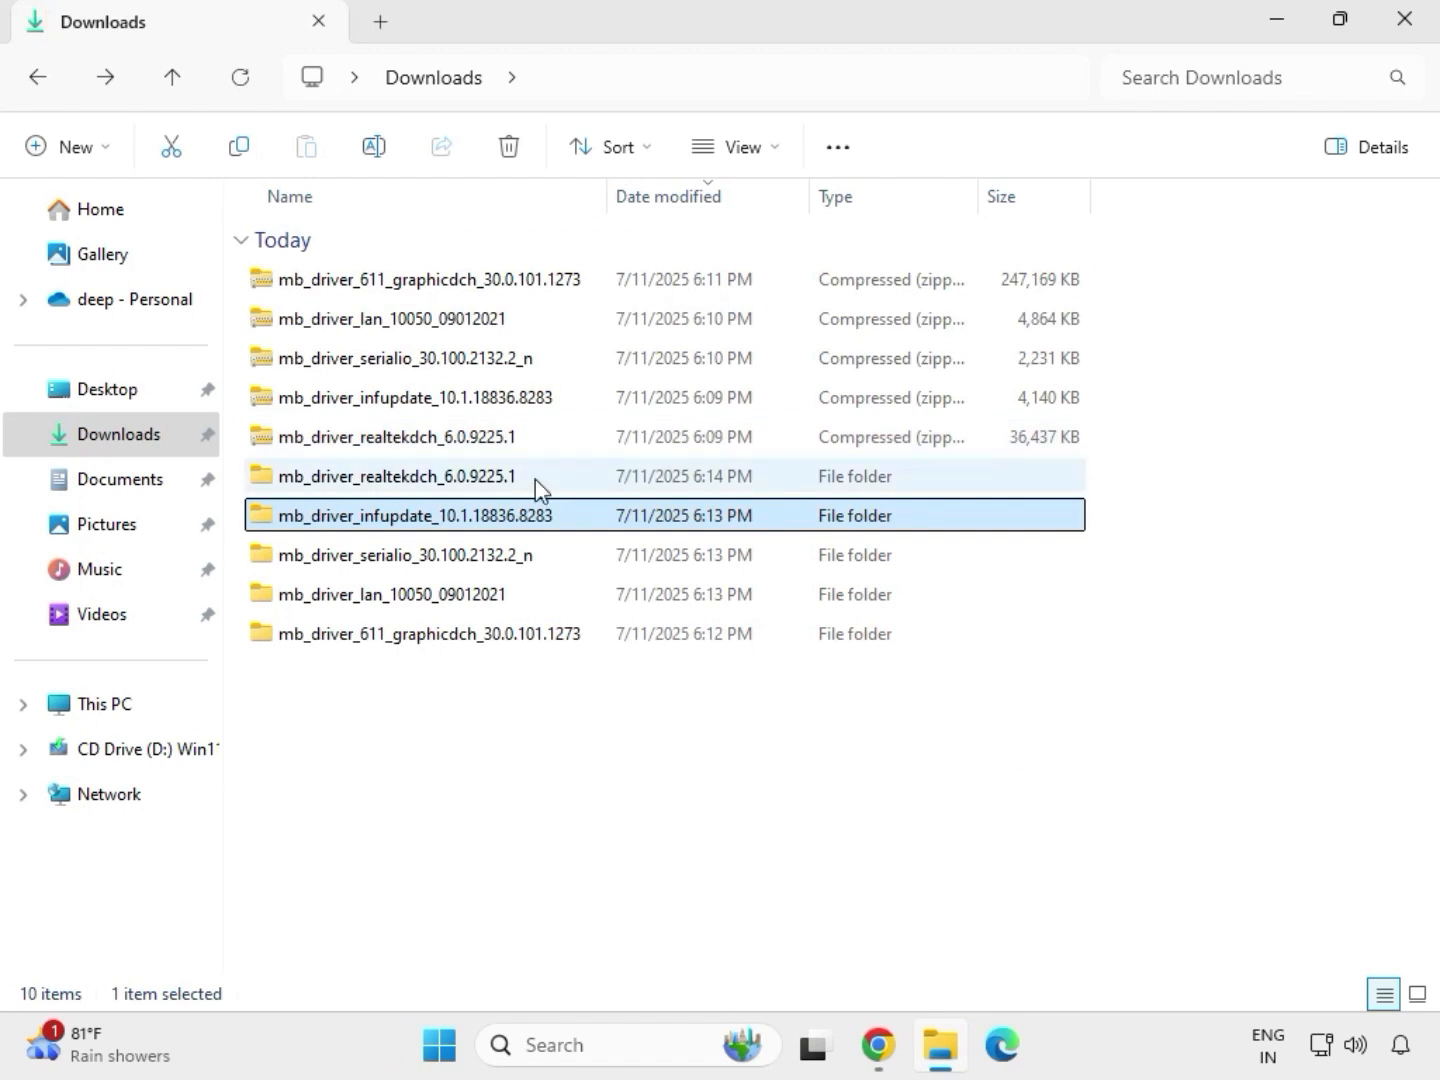
View the contents of the extracted mb_driver_realtekdch_6.0.9225.1 folder, return to Downloads and select the extracted mb_driver_611_graphicdch_30.0.101.1273 folder
click(535, 479)
double_click(536, 479)
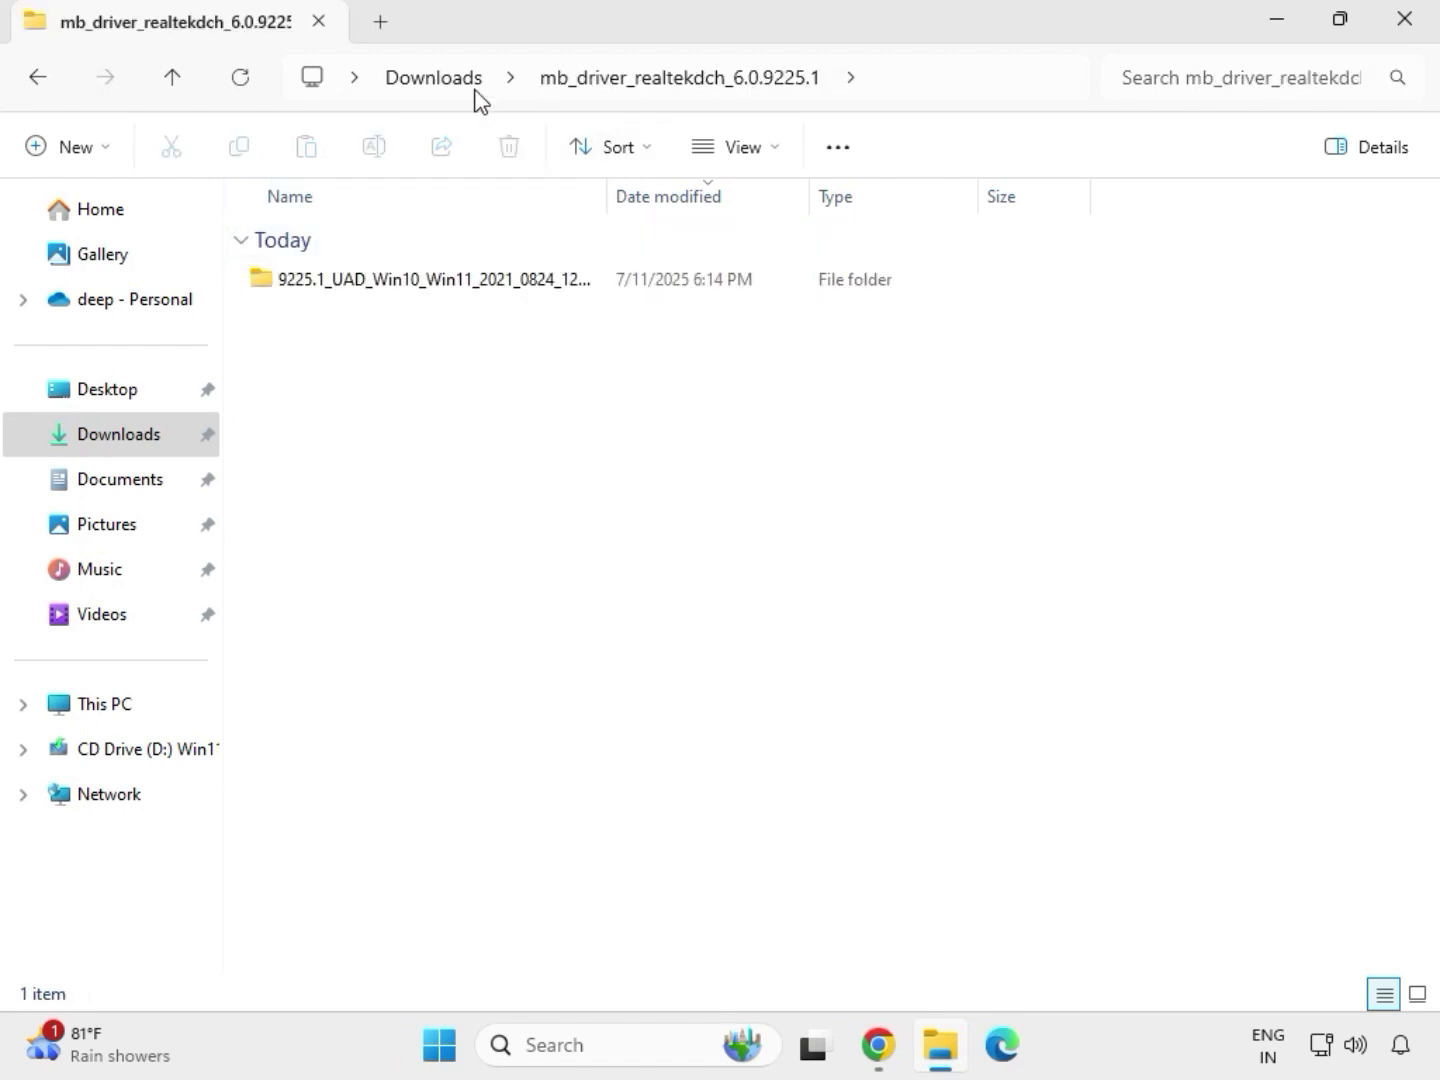
click(444, 85)
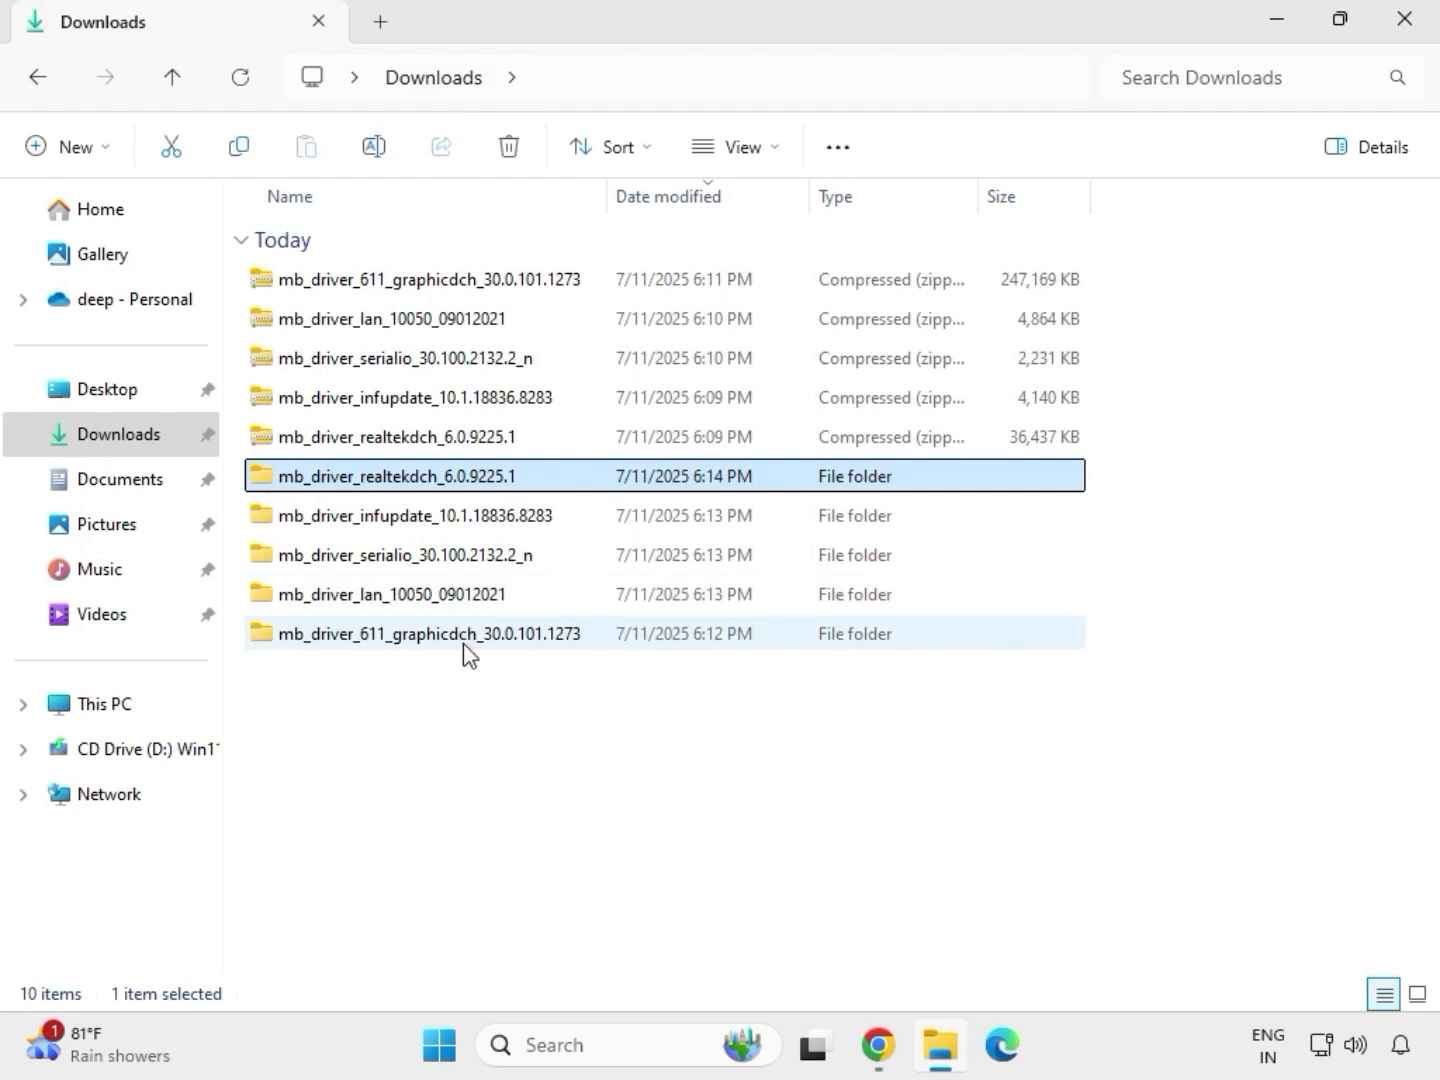
click(419, 642)
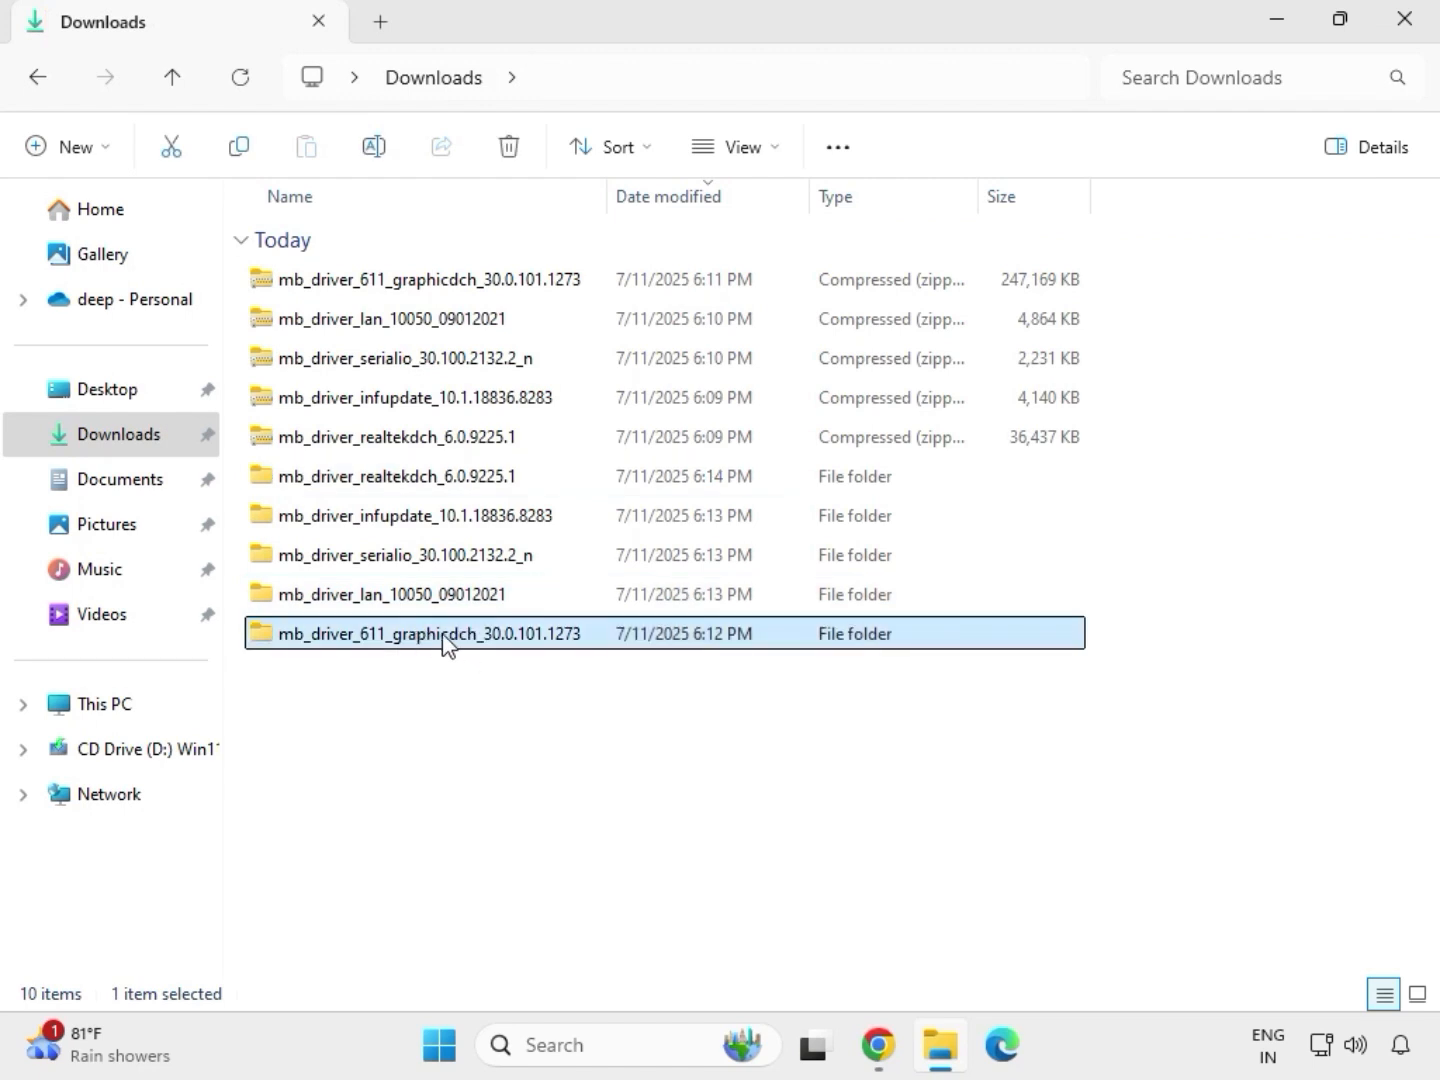
Run the graphics driver installer as administrator from the extracted mb_driver_611_graphicdch_30.0.101.1273 folder, allow it to make changes to the device and return to Downloads
double_click(445, 641)
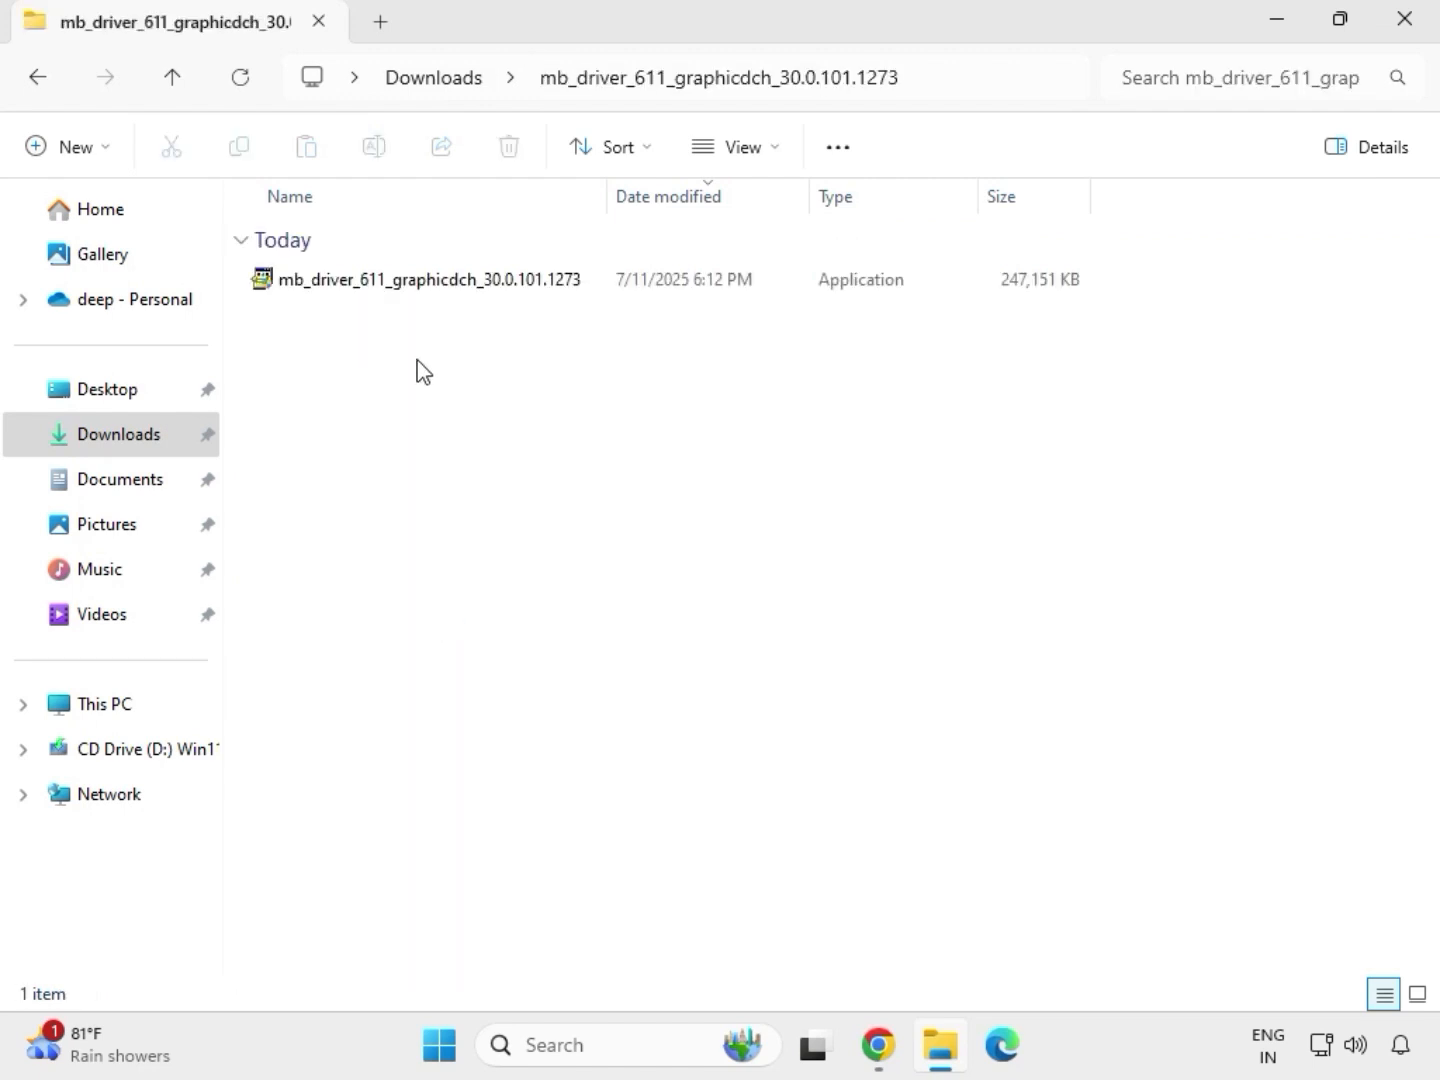
click(397, 285)
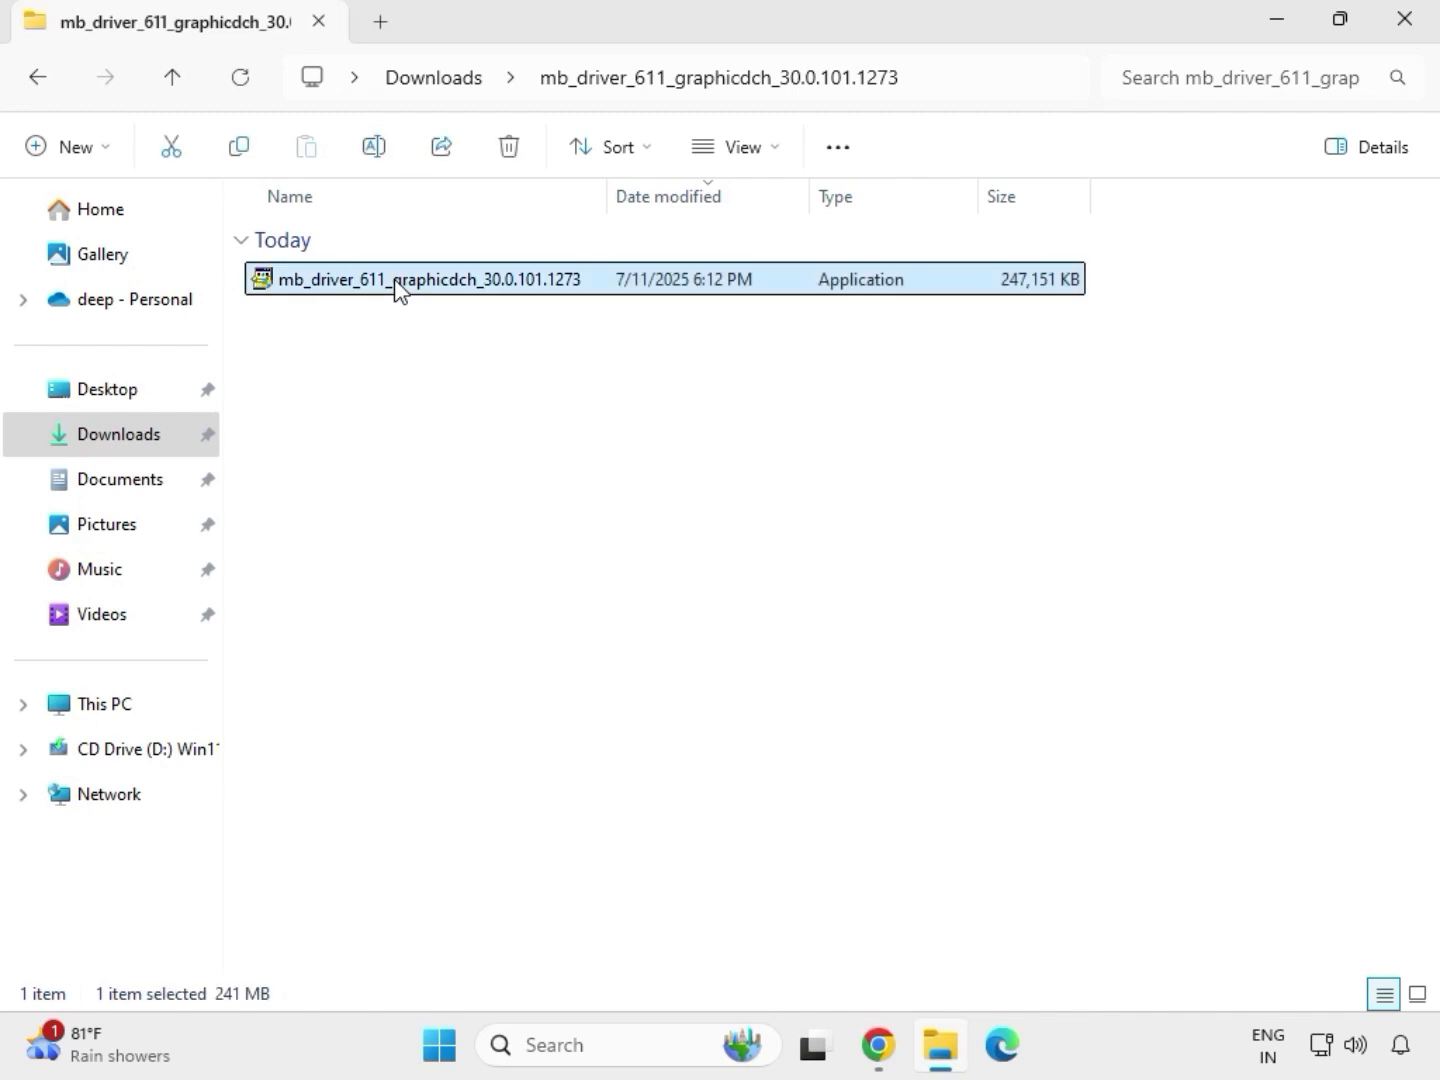
right_click(423, 336)
click(548, 509)
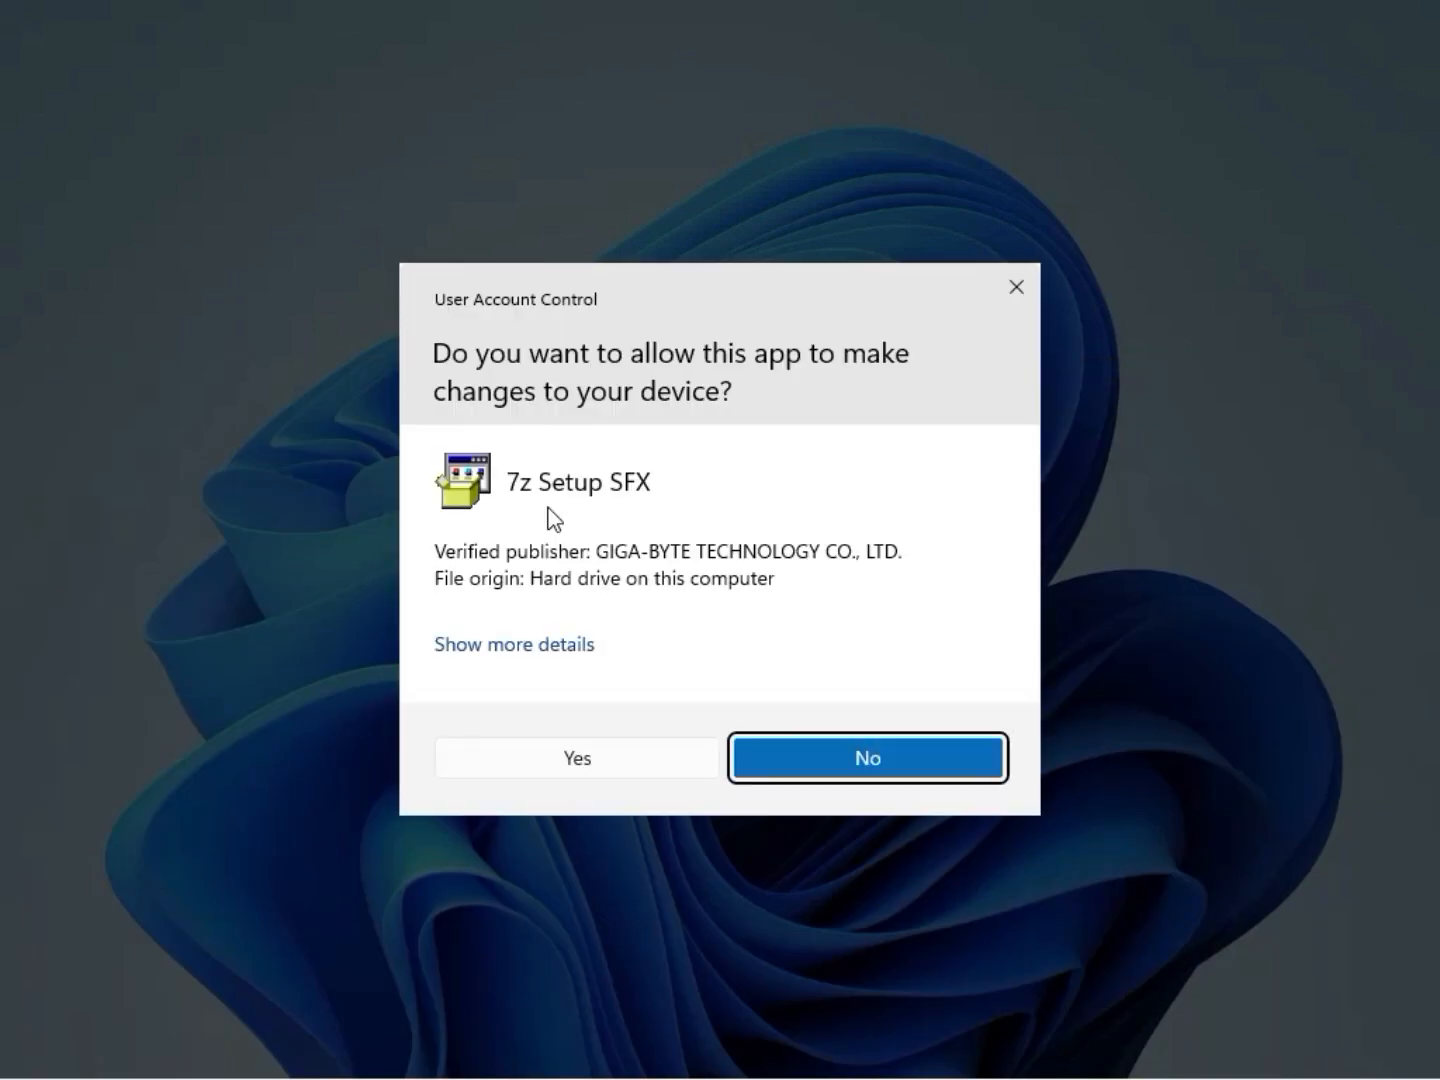
click(555, 762)
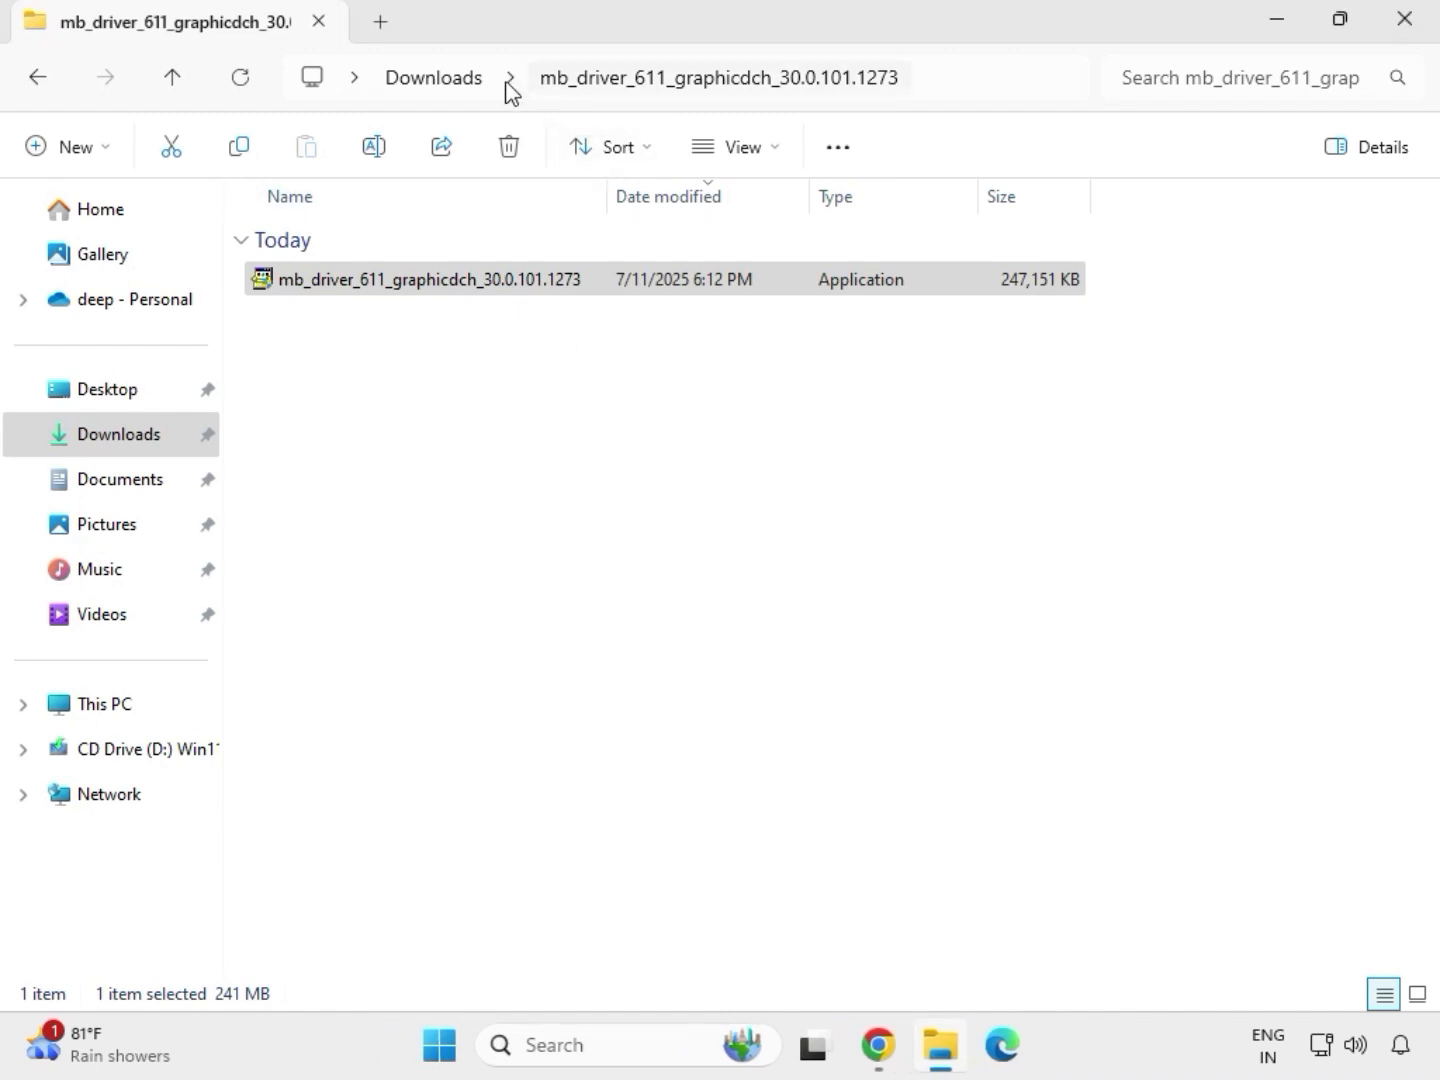
click(449, 82)
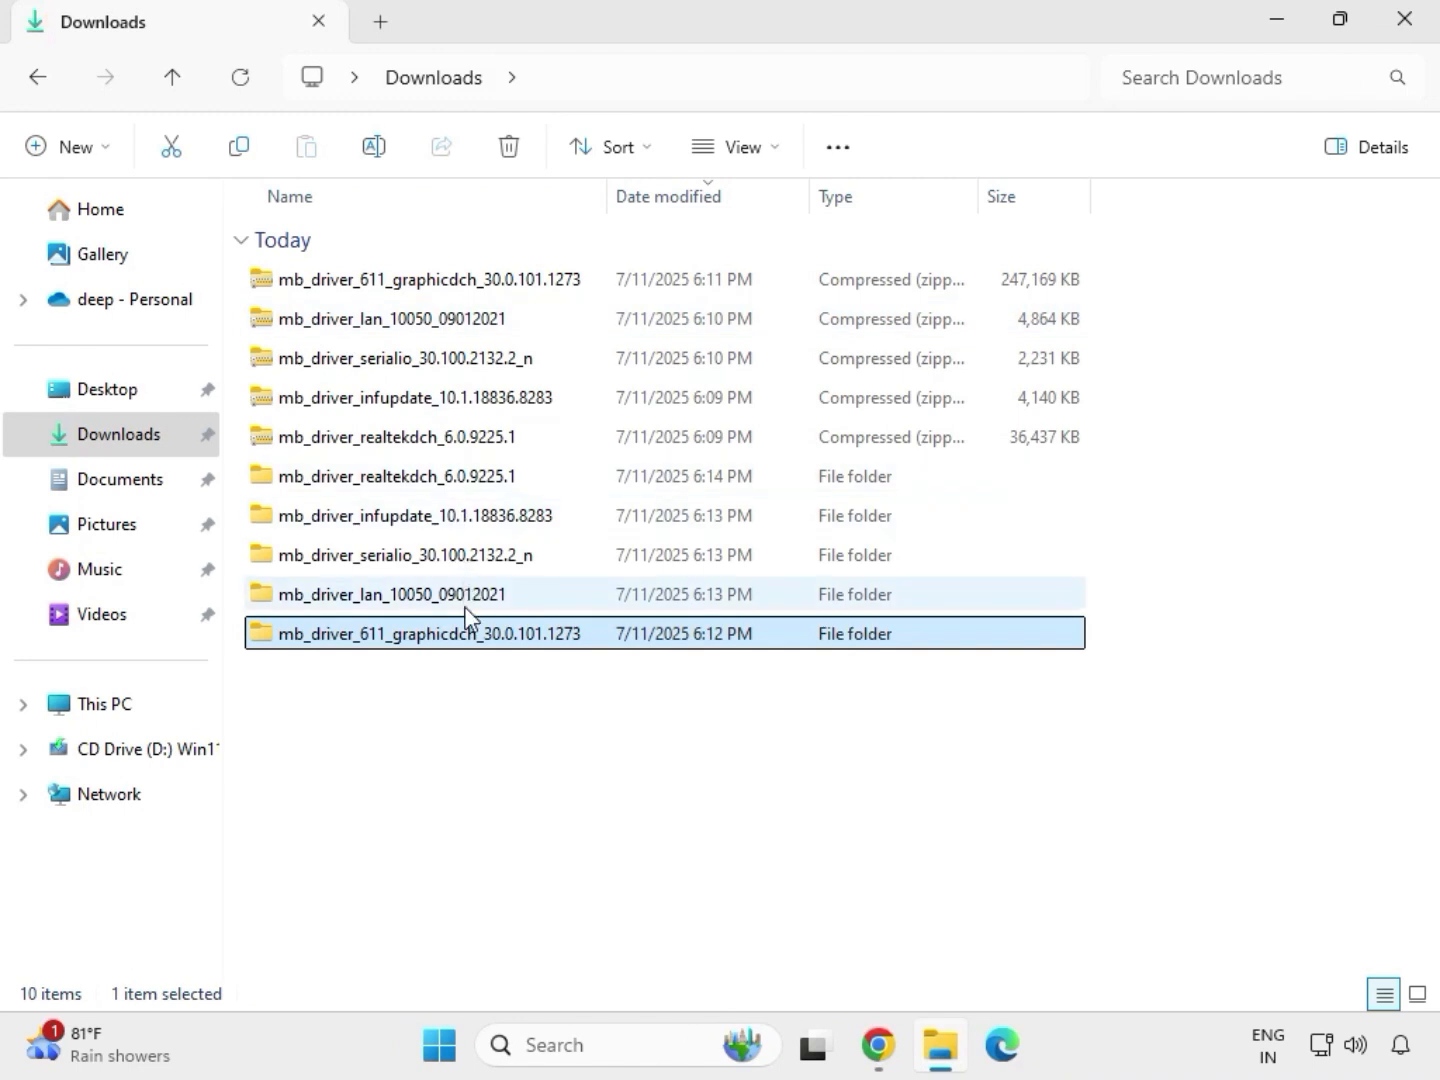
Run Setup as administrator from the WHQL_1458 subfolder of the extracted mb_driver_realtekdch_6.0.9225.1 folder and complete the Realtek Audio Driver wizard with the restart-now option
double_click(442, 478)
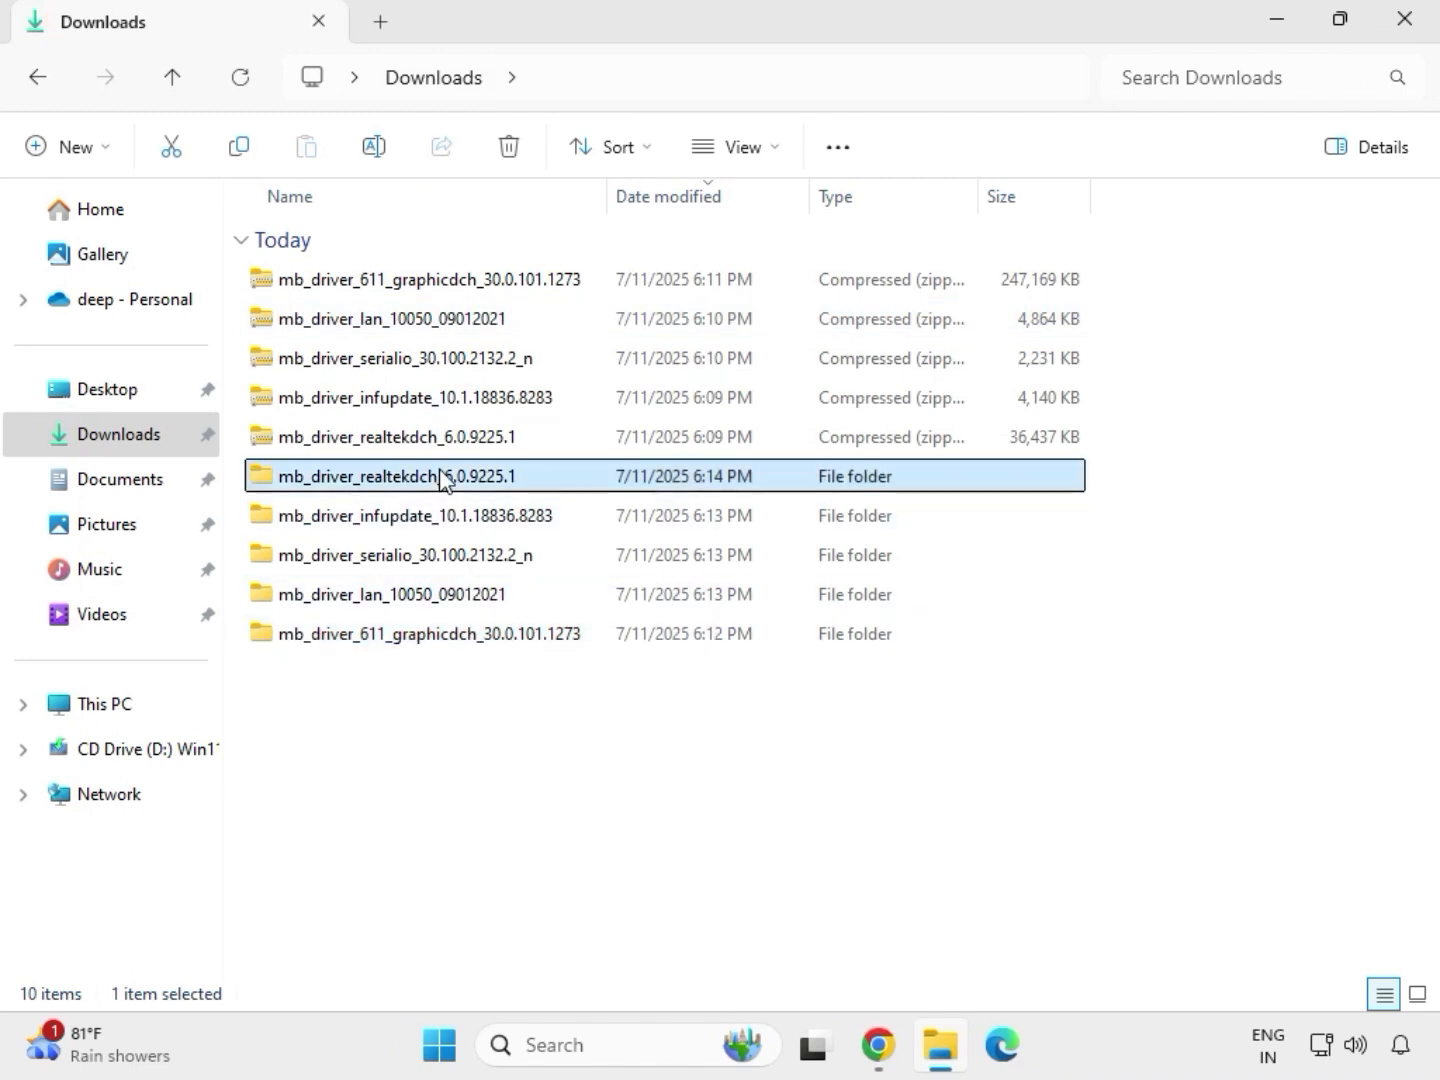
double_click(421, 277)
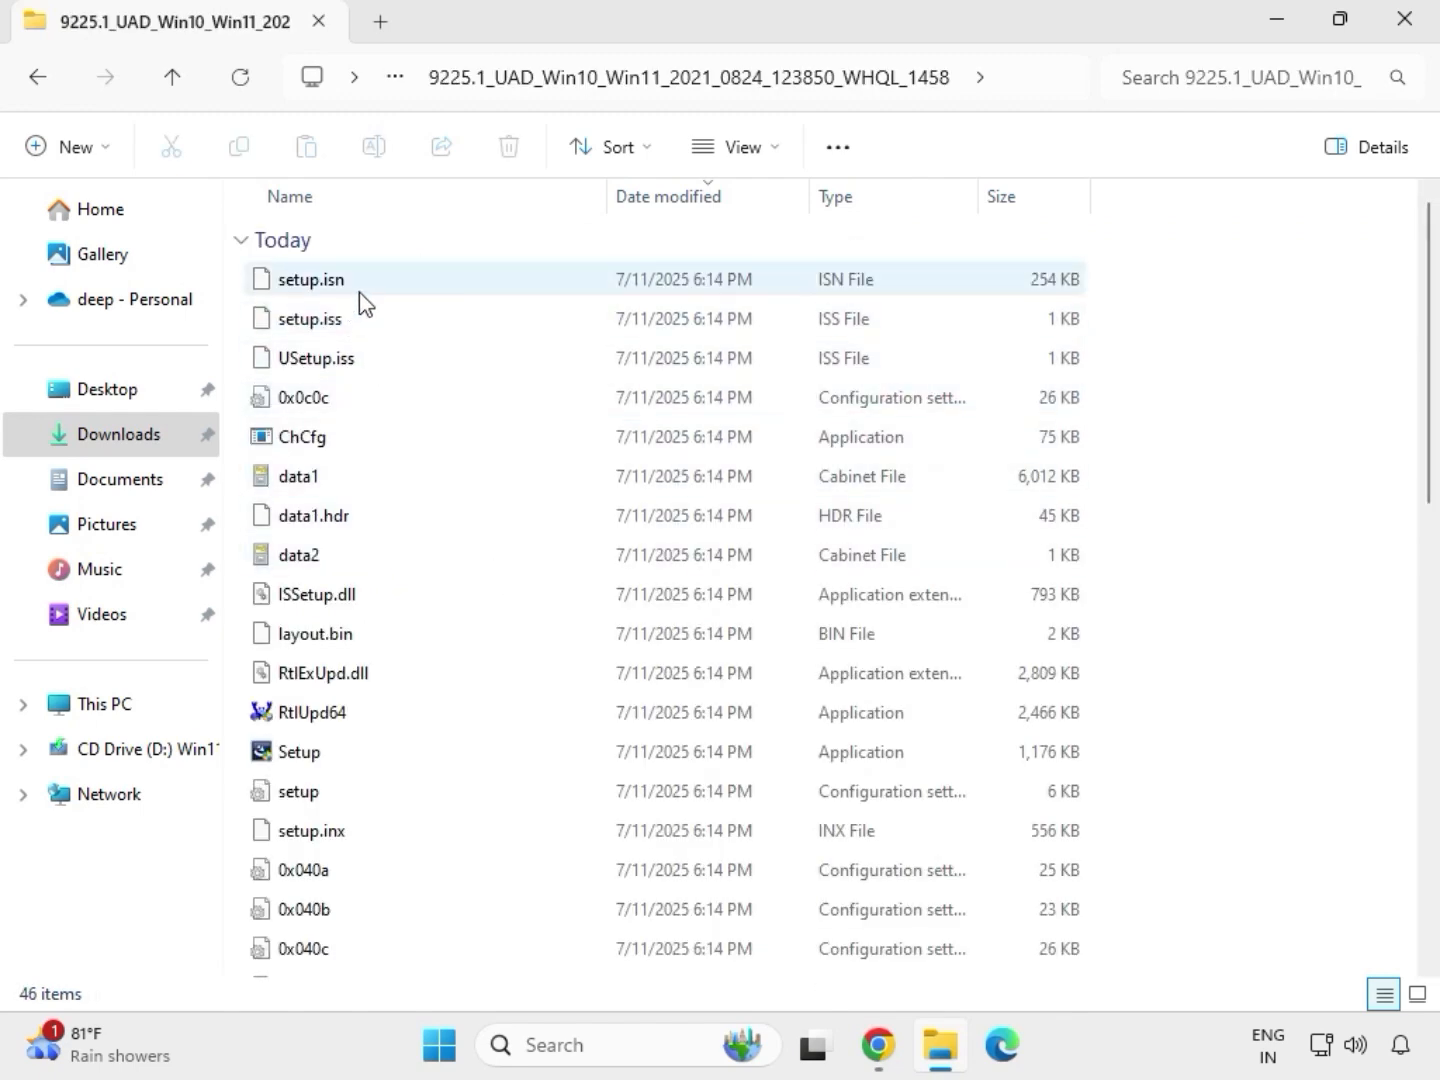
click(372, 757)
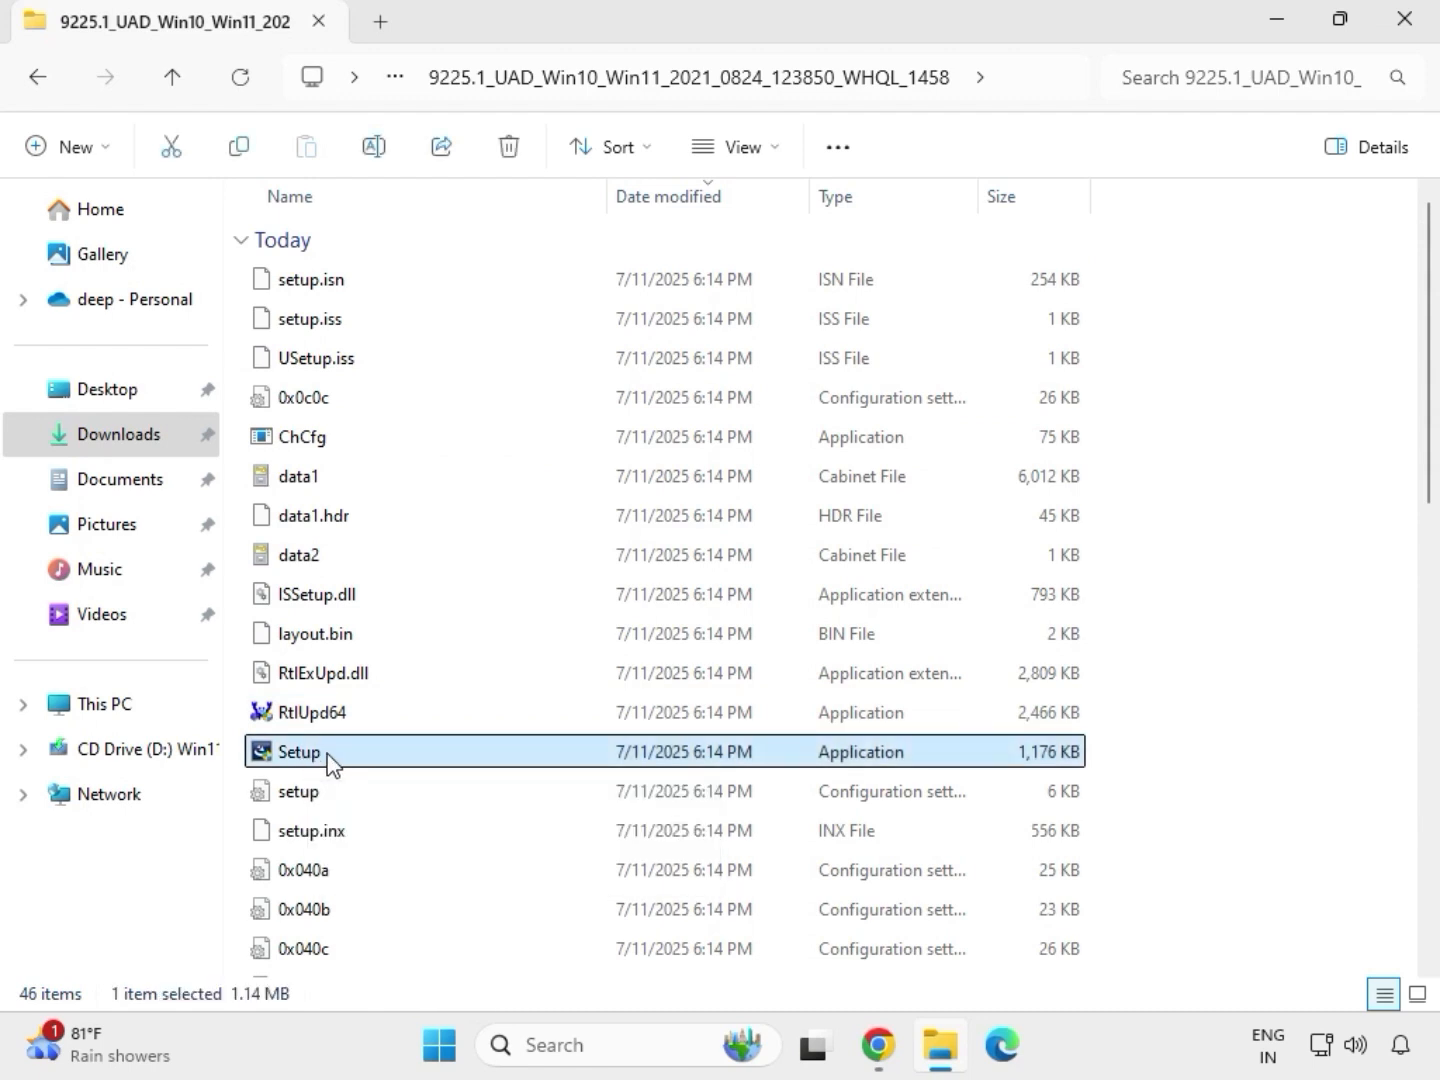
right_click(329, 761)
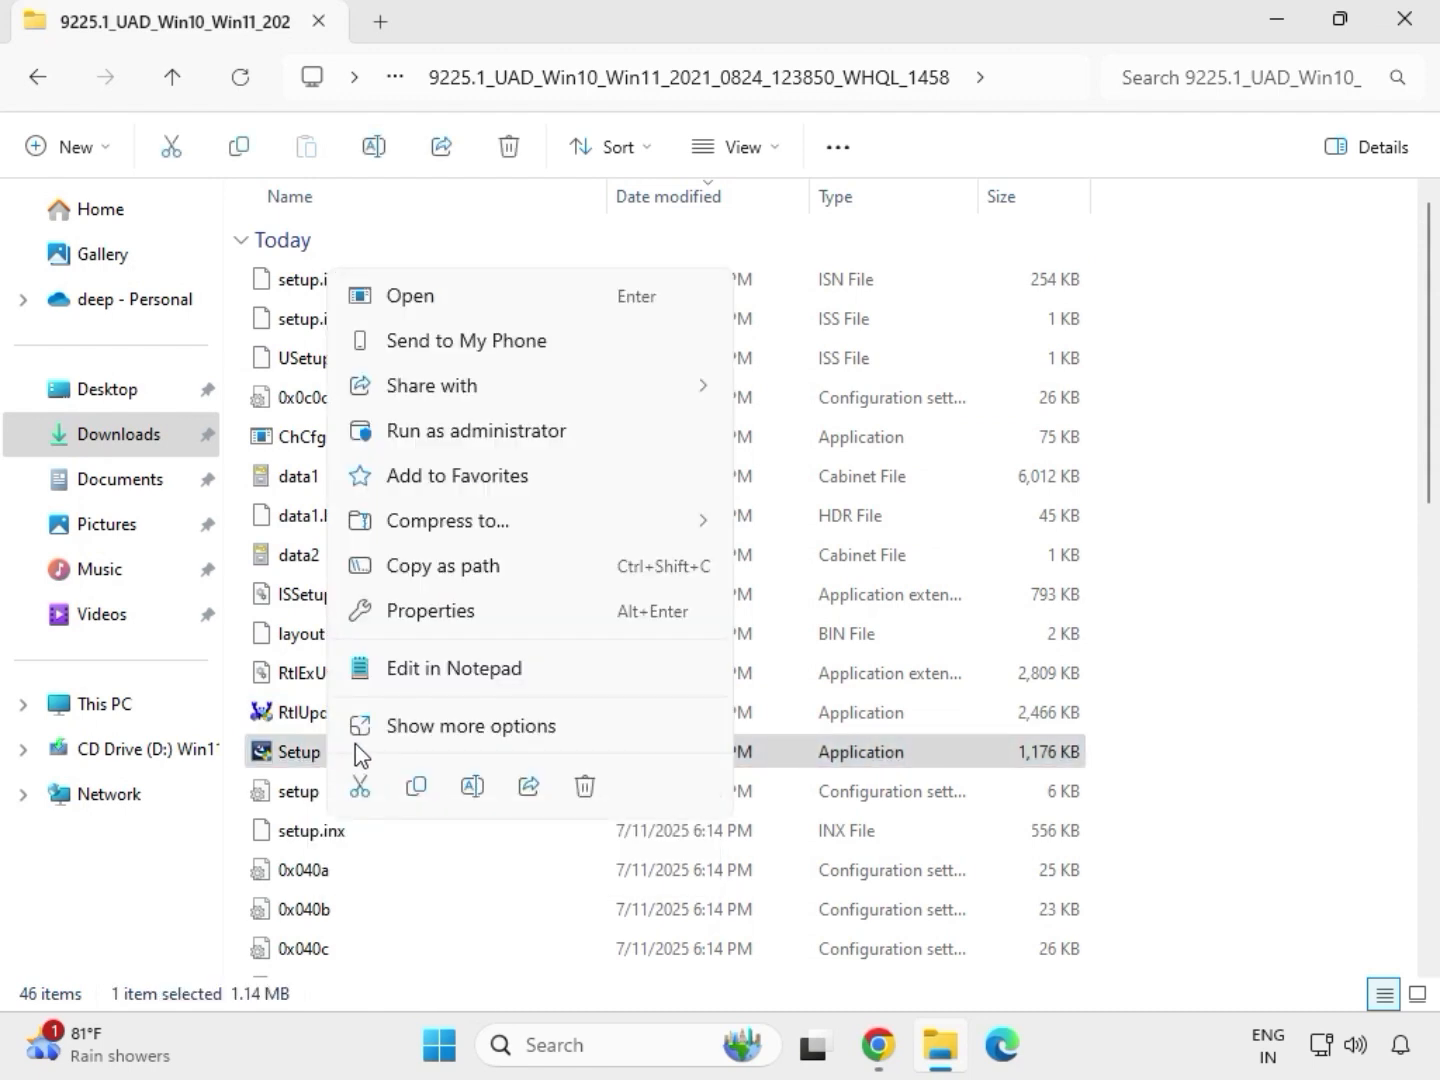
click(439, 430)
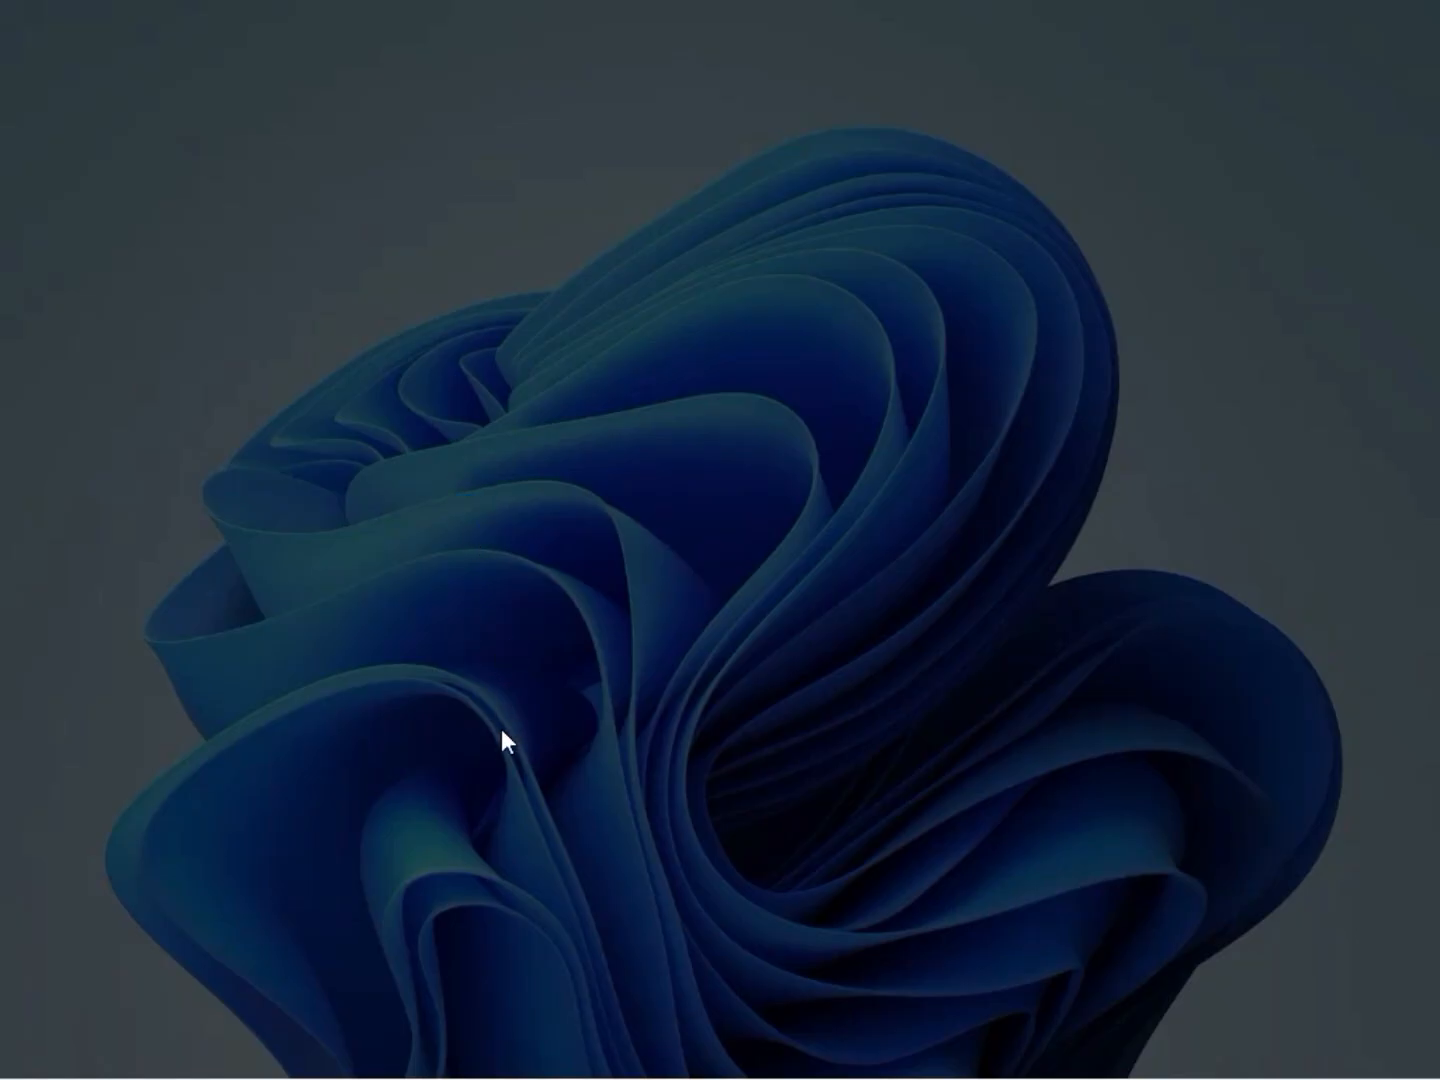
click(510, 749)
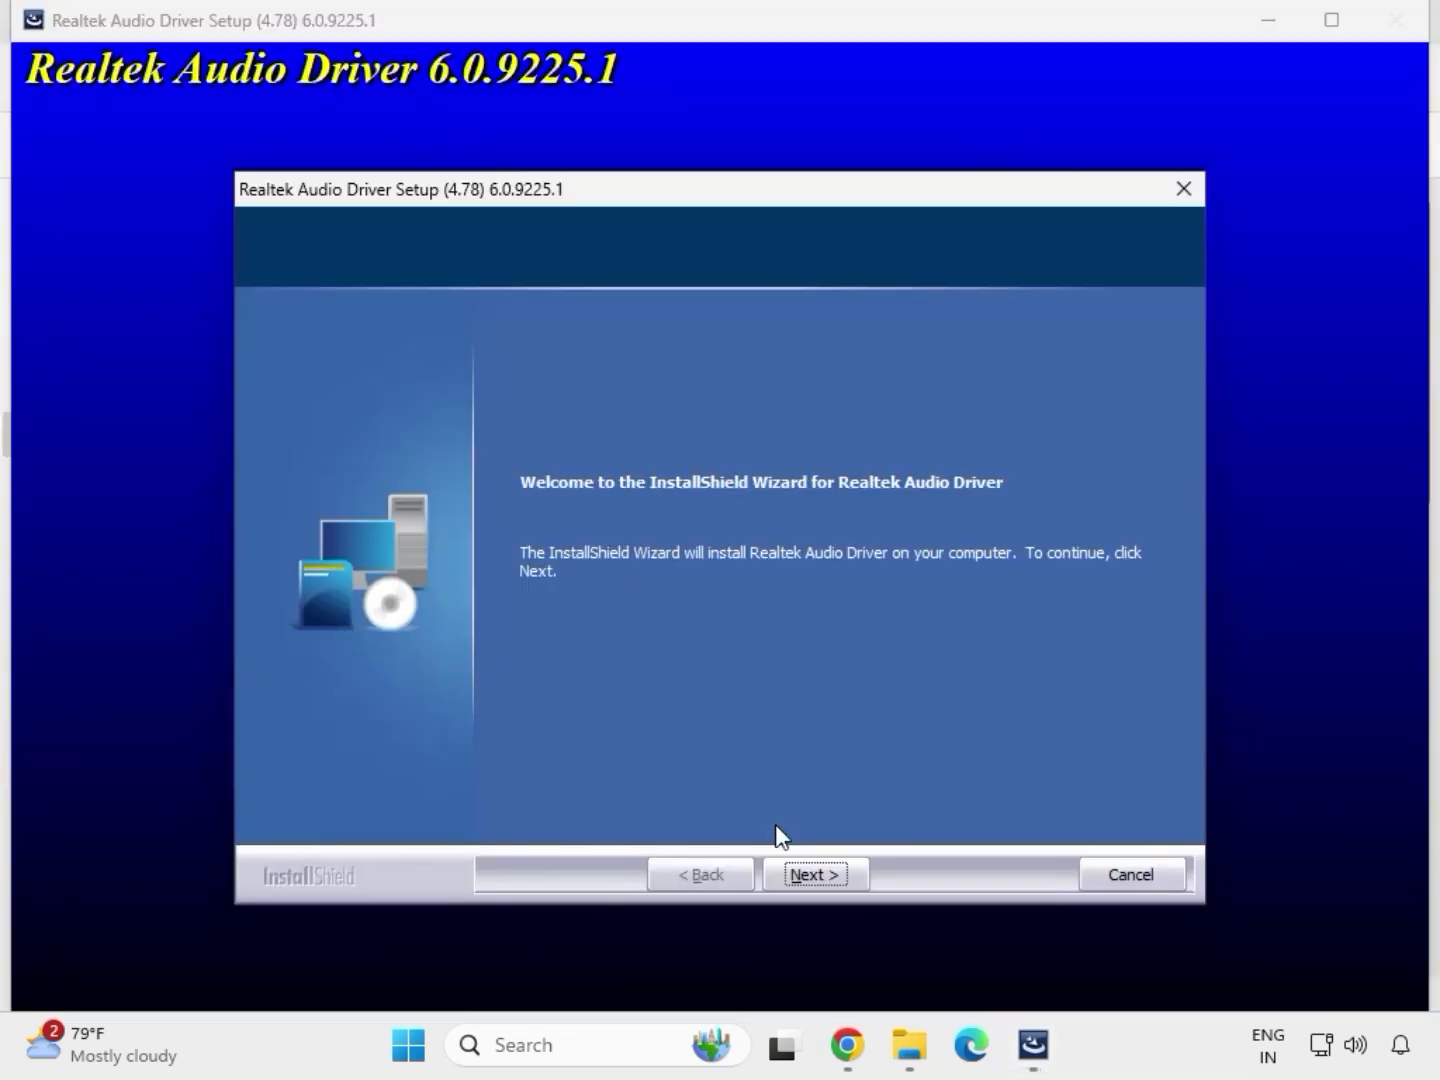
click(815, 872)
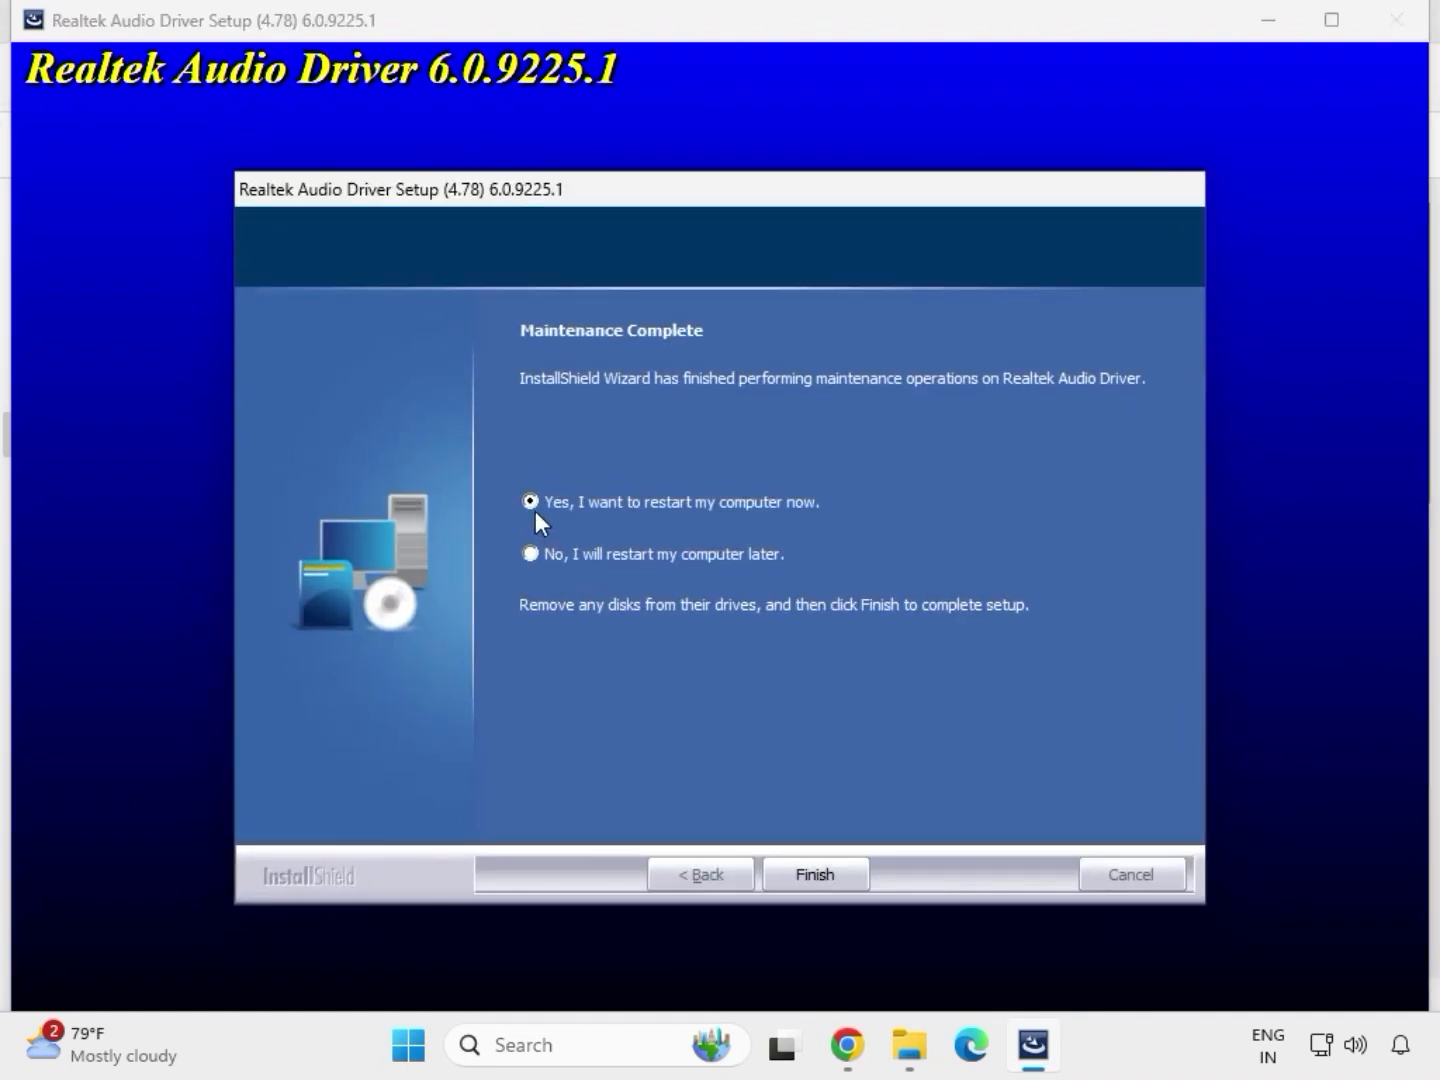
click(812, 875)
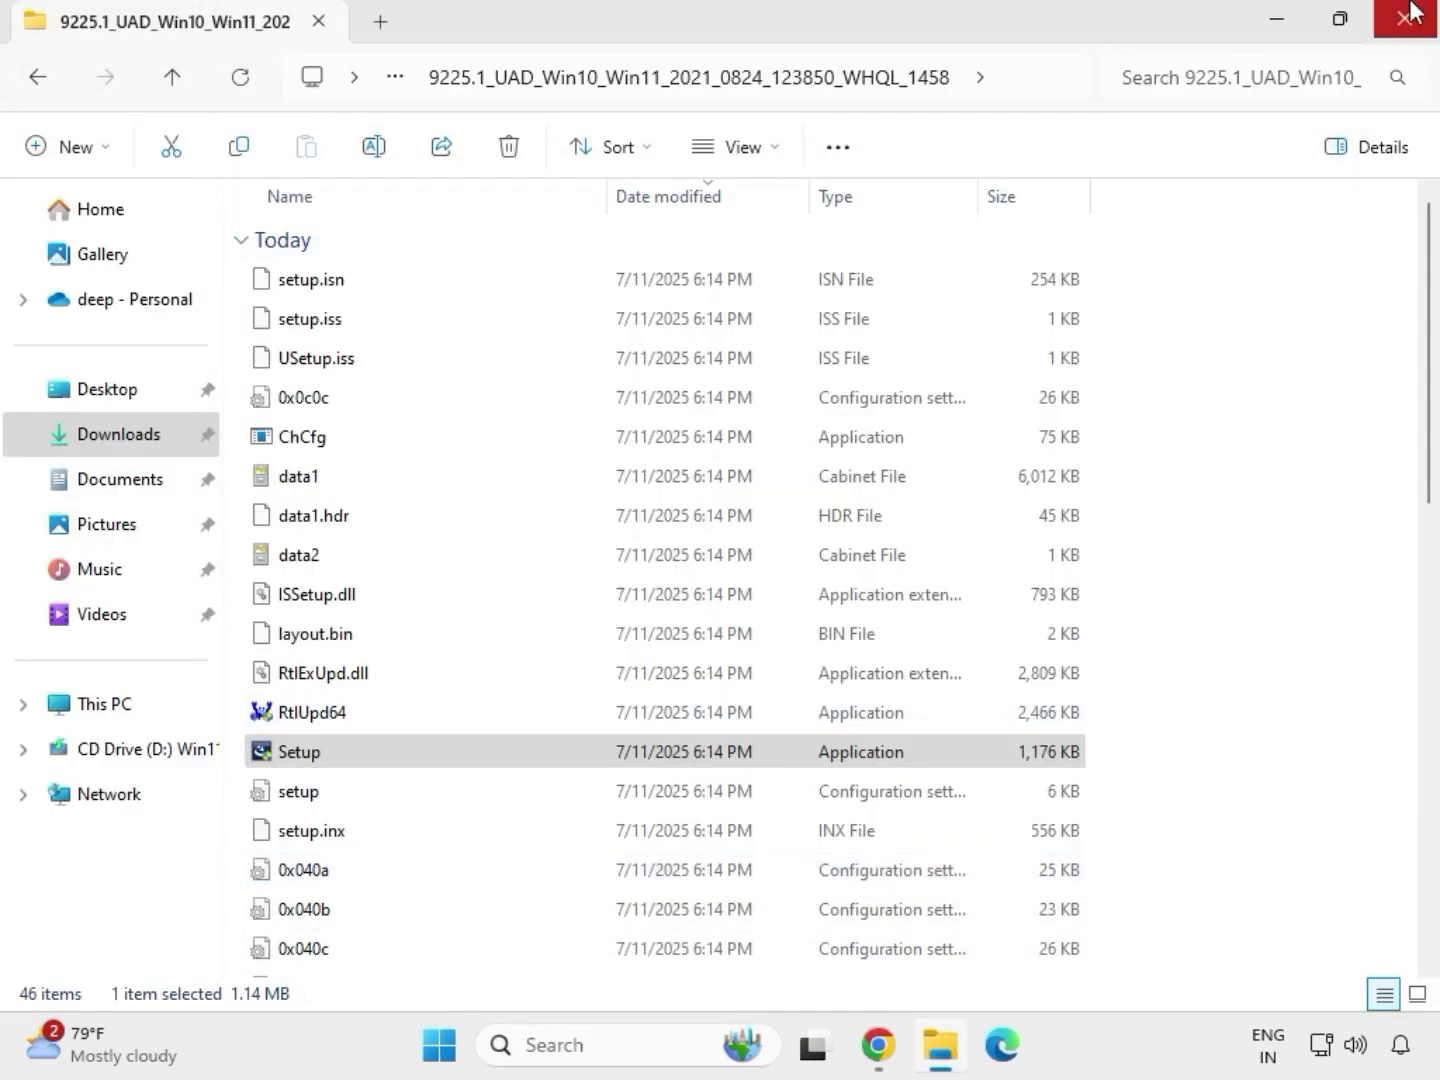